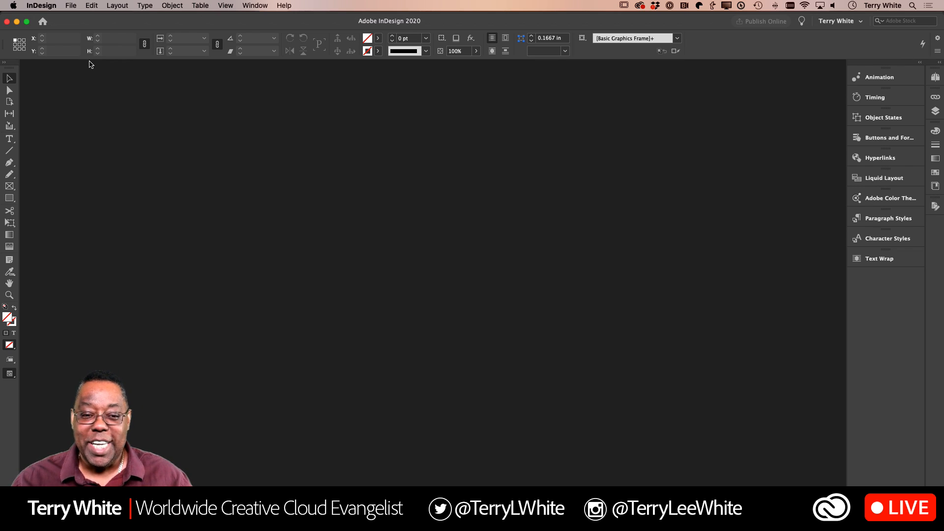
- Create a new portrait document, 8.5 x 11 in, with 12 pages and facing pages enabled
left_click(72, 5)
mouse_move(107, 20)
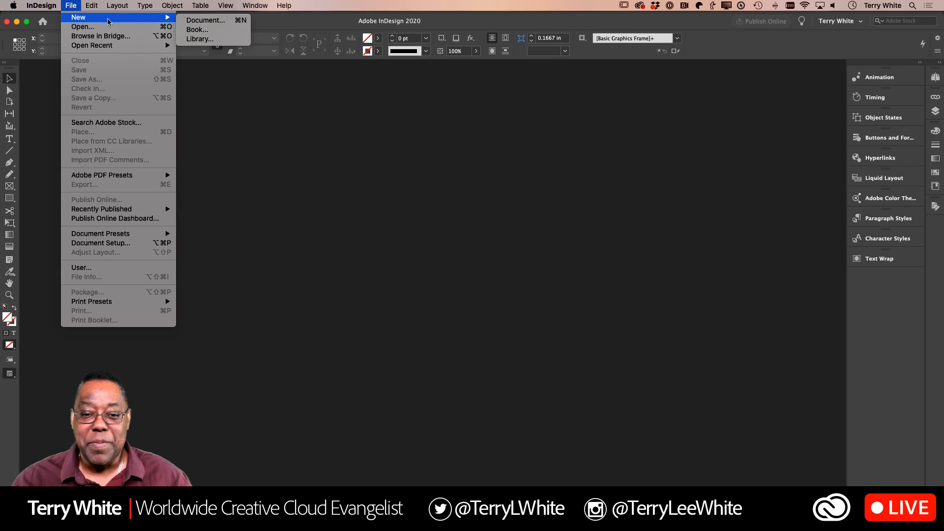
left_click(206, 20)
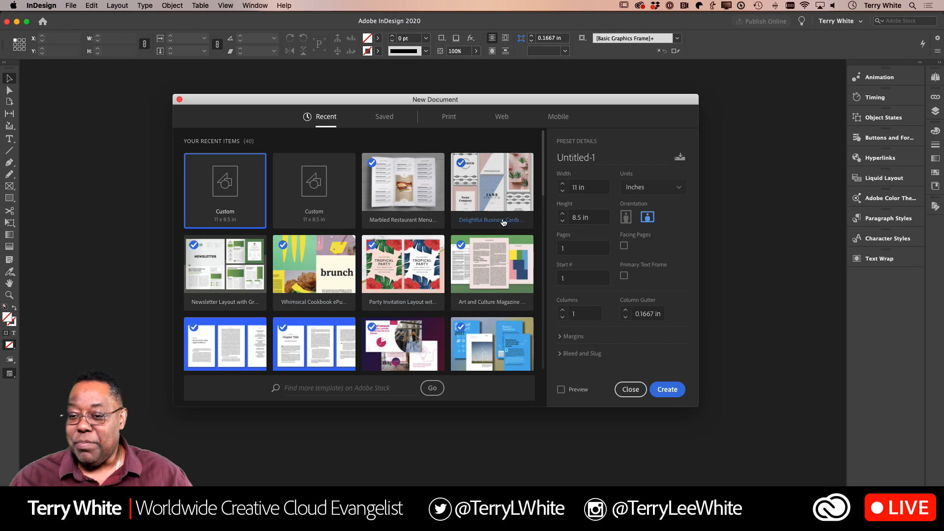
left_click(626, 217)
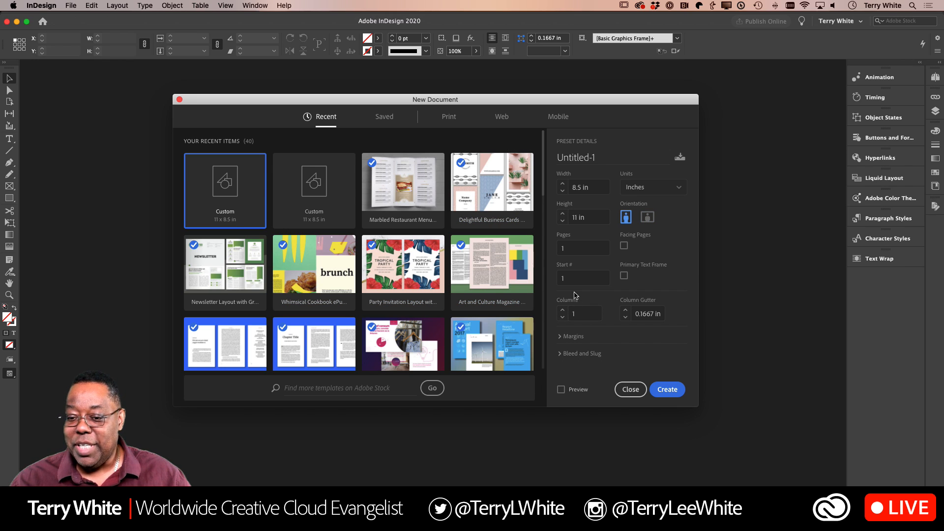
left_click(574, 248)
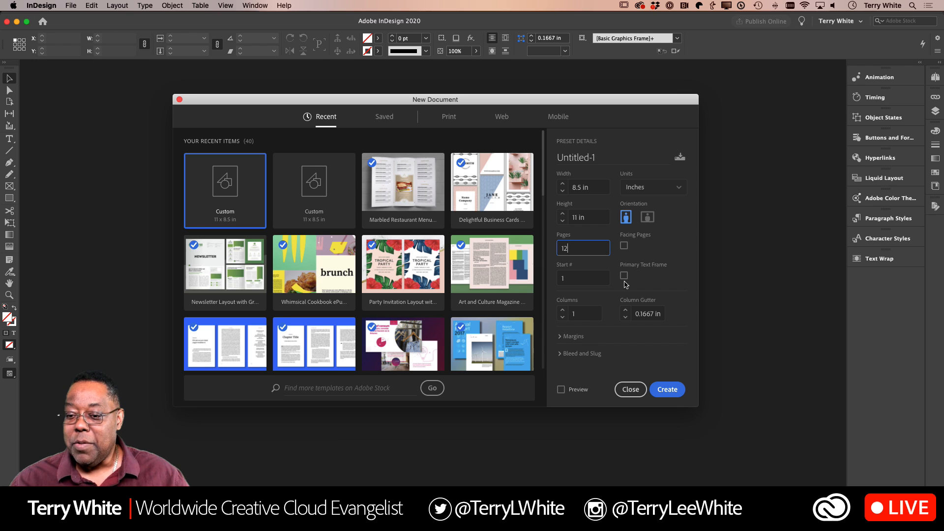
left_click(624, 245)
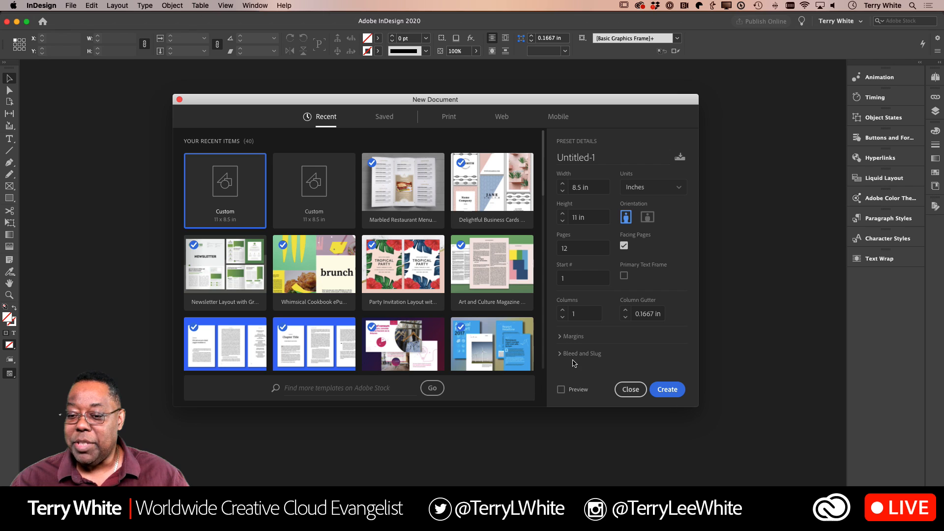
left_click(561, 337)
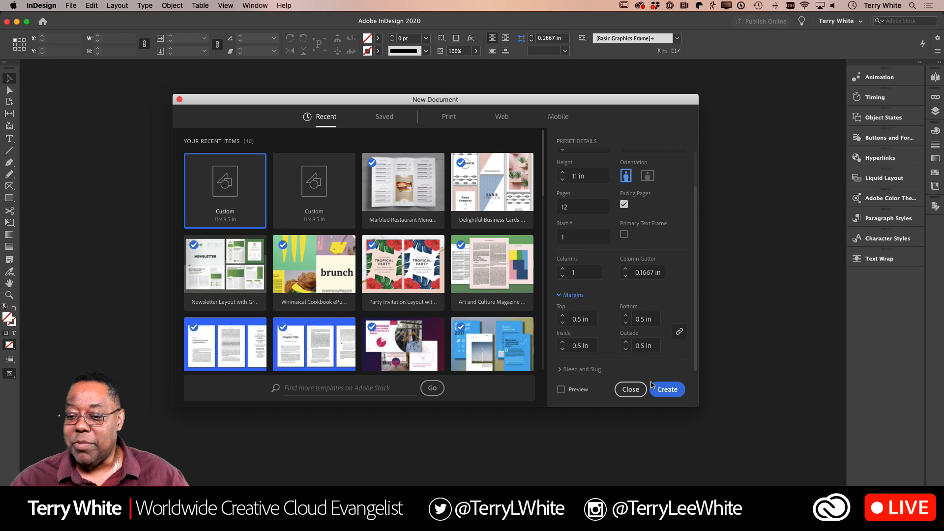
left_click(659, 391)
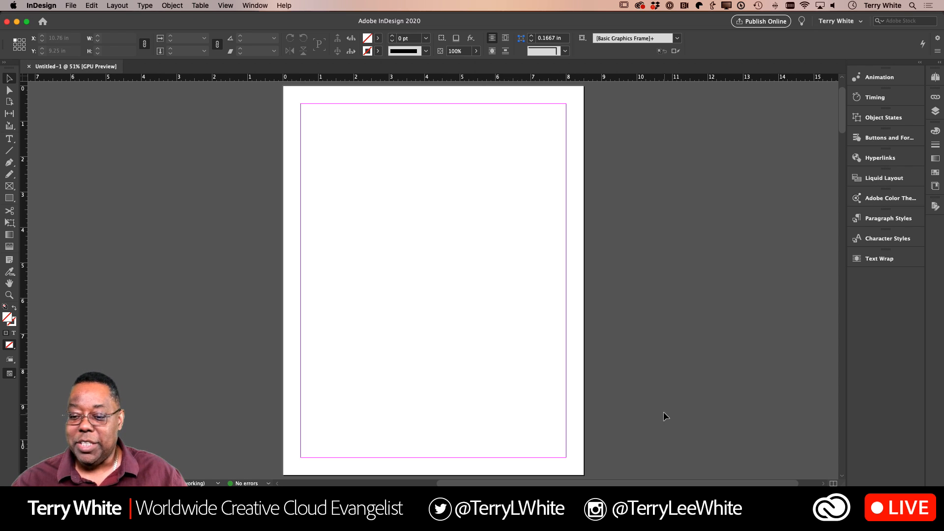
- Open the A-Master spread for editing with both of its facing pages in view
scroll(655, 365, "down", 15)
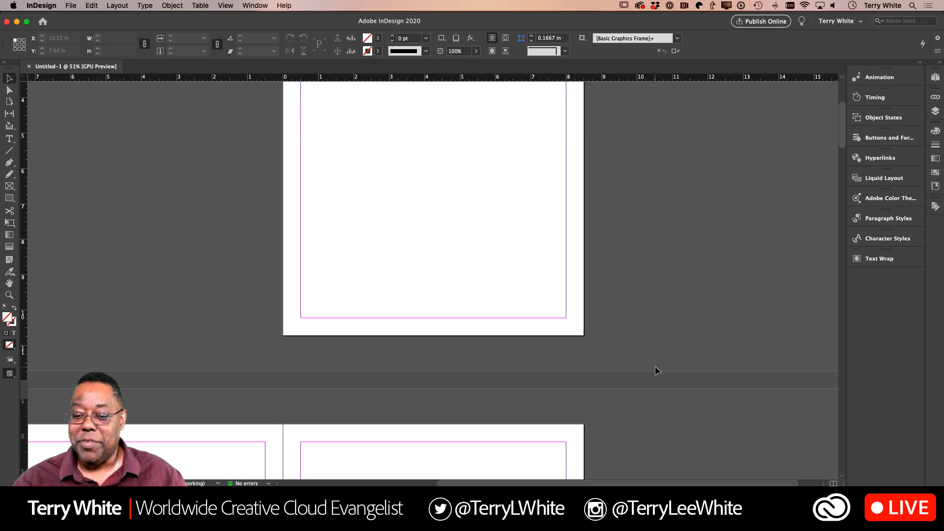
scroll(655, 366, "down", 15)
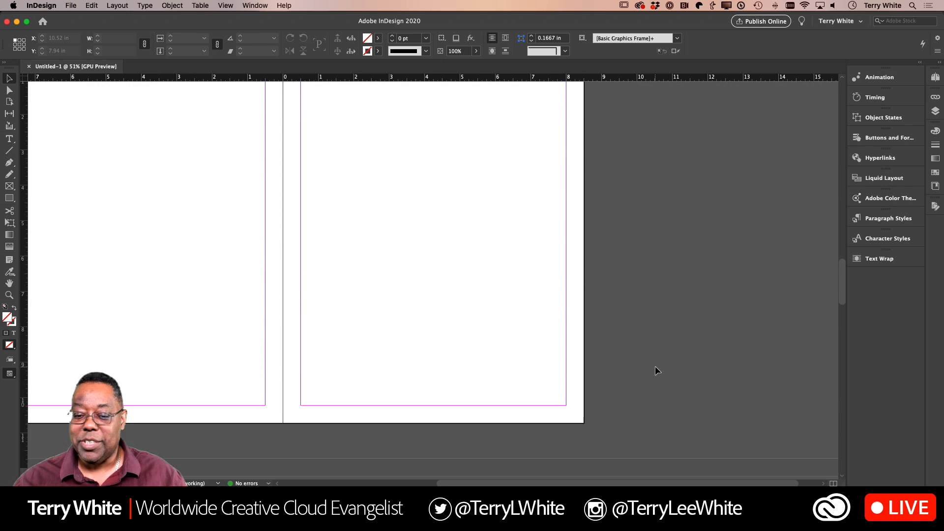
scroll(655, 366, "down", 10)
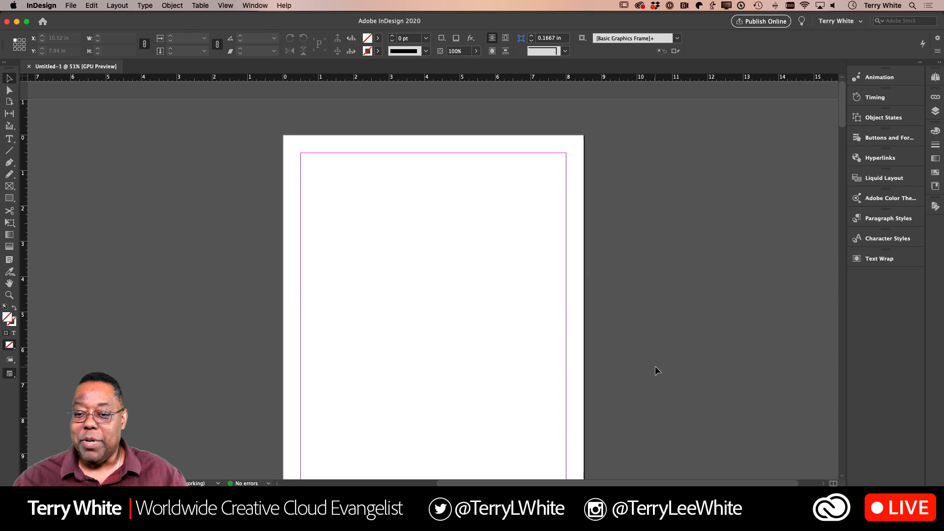
scroll(657, 370, "down", 3)
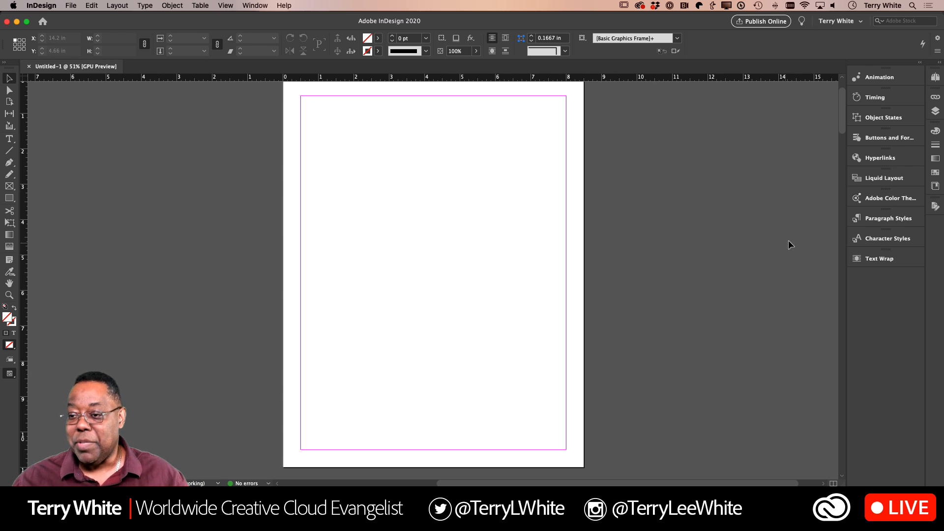
left_click(937, 78)
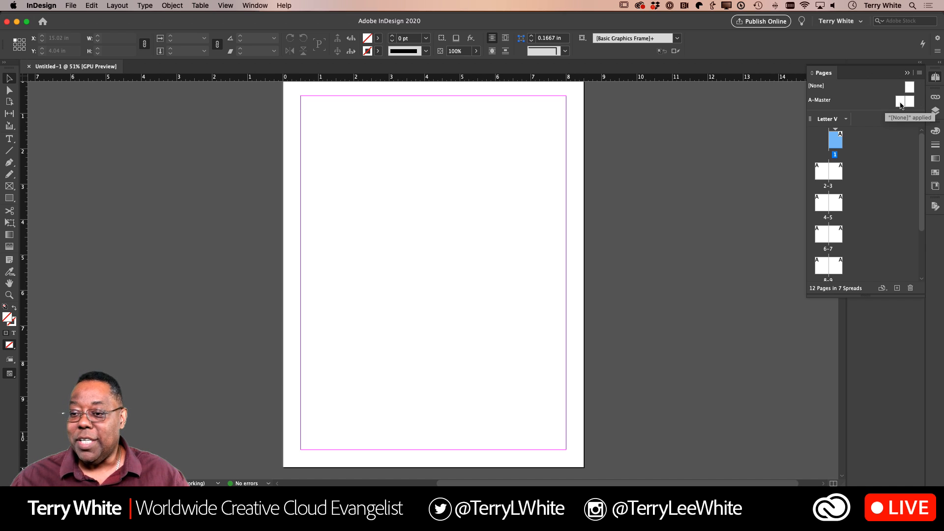
double_click(901, 103)
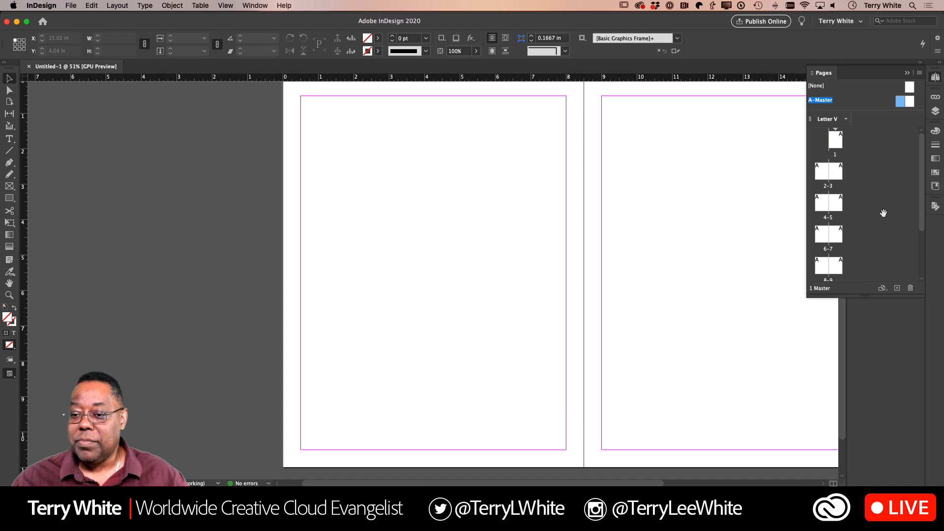
scroll(677, 230, "right", 3)
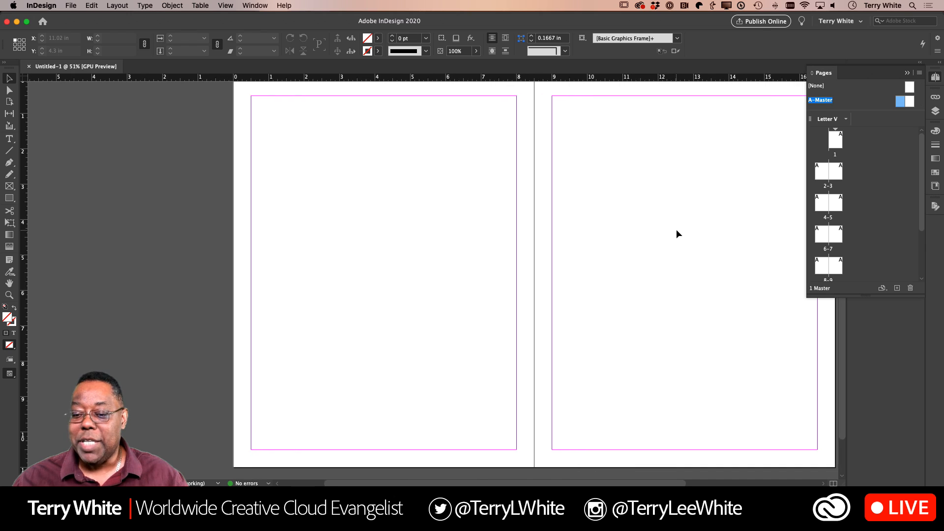
scroll(677, 234, "right", 4)
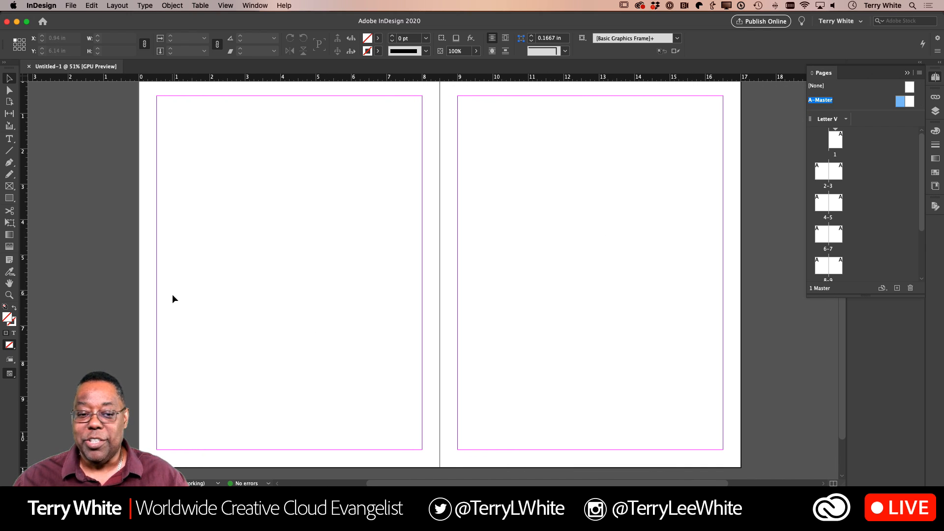
- Draw a text frame about 7.48 x 0.26 in below the bottom margin of the left master page
left_click(9, 138)
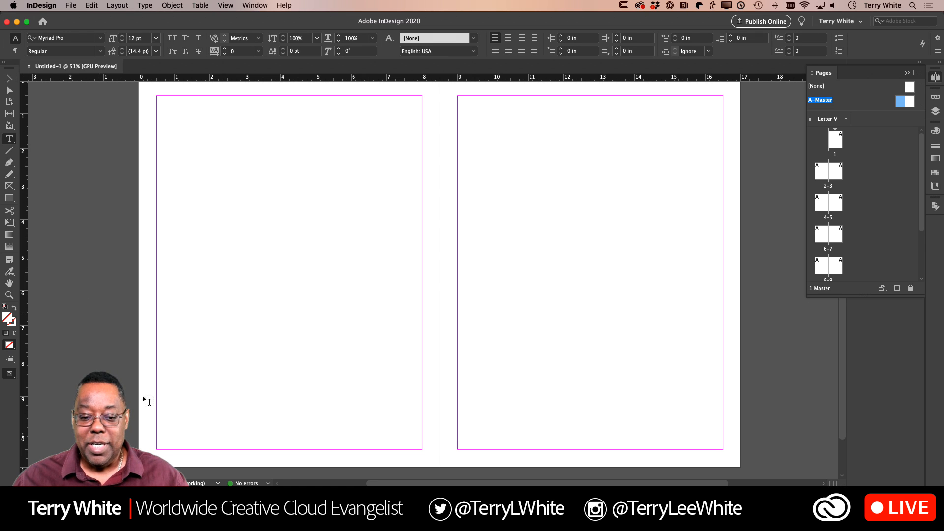
scroll(157, 456, "up", 1)
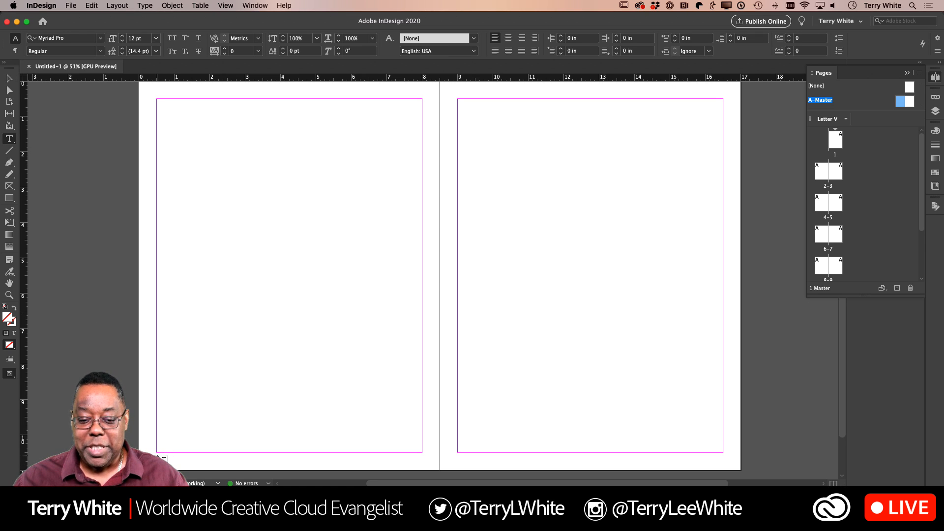
left_click_drag(157, 456, 423, 420)
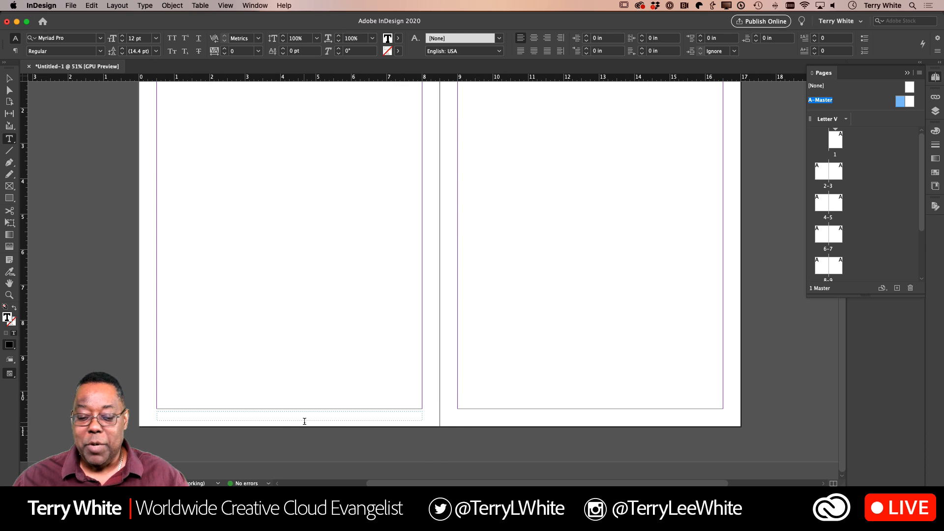
- Center-align the text in the new footer frame and insert a Current Page Number marker
key("super+equal")
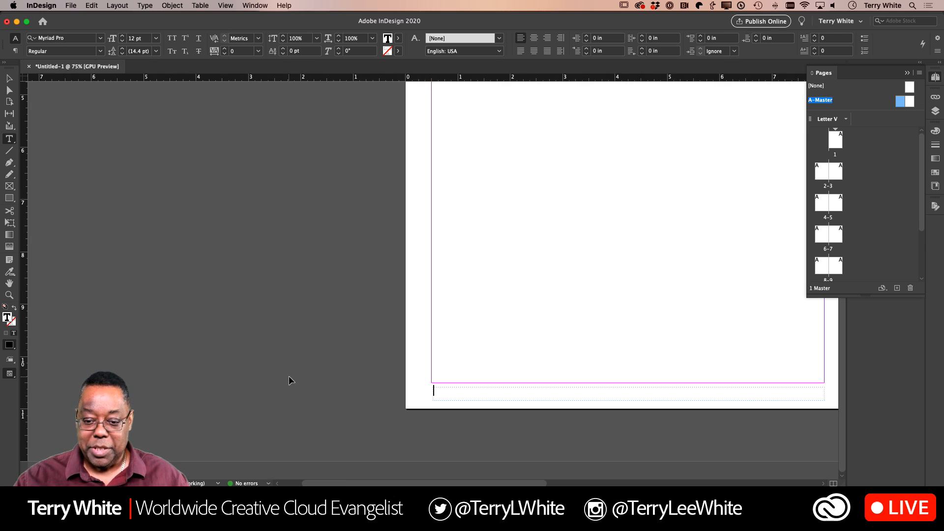
key("super+equal")
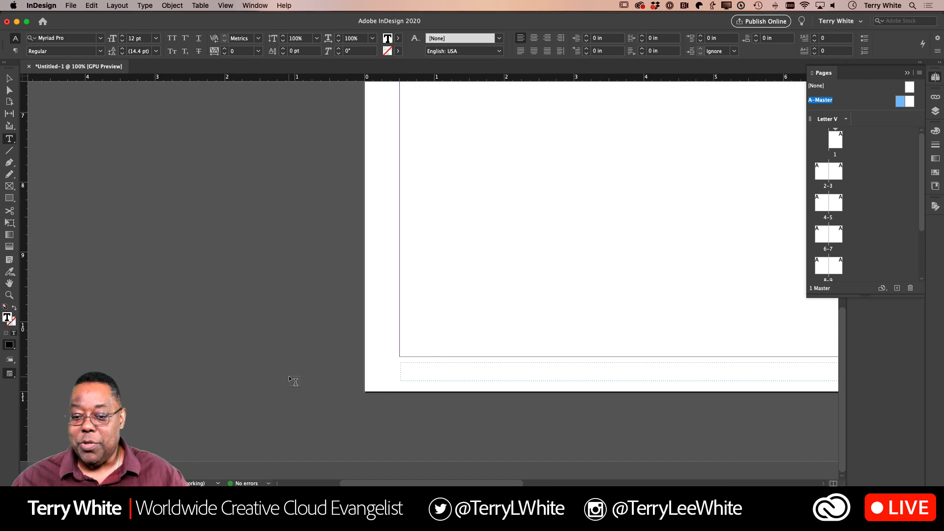
scroll(289, 376, "right", 7)
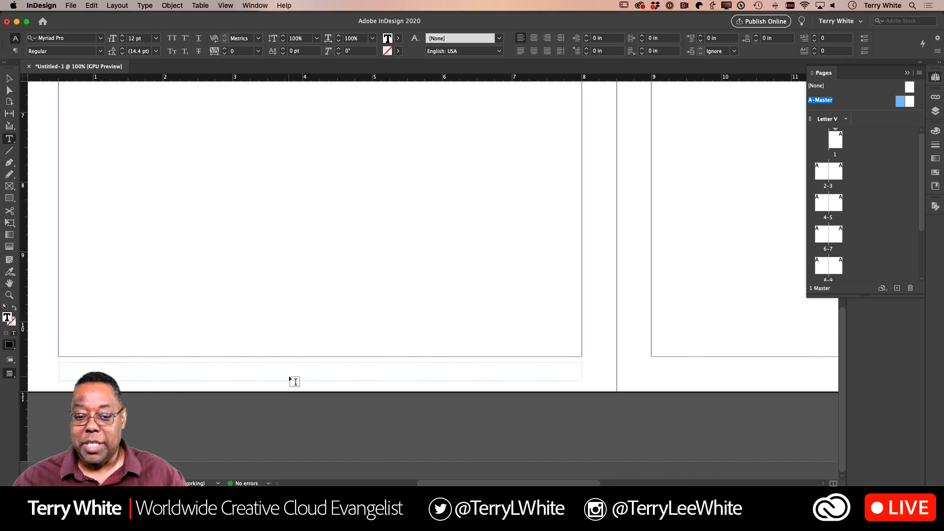
scroll(288, 376, "left", 1)
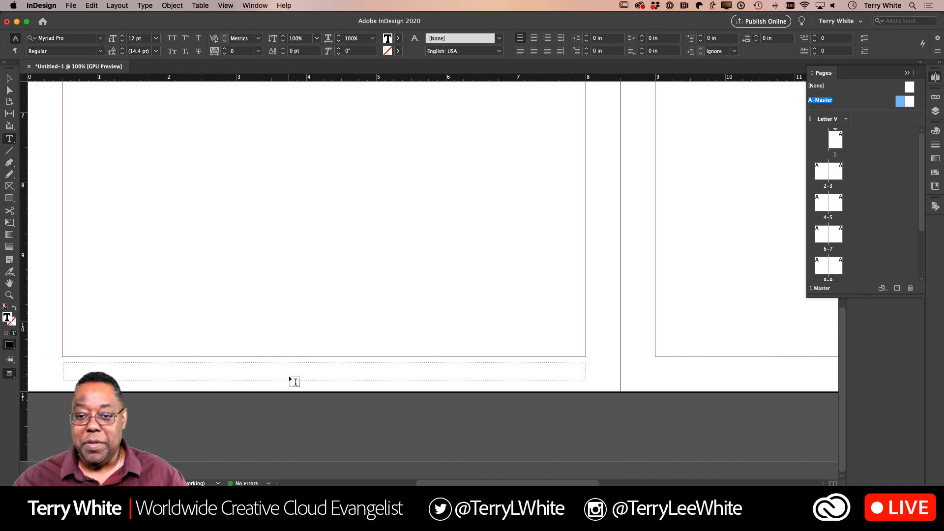
left_click(534, 39)
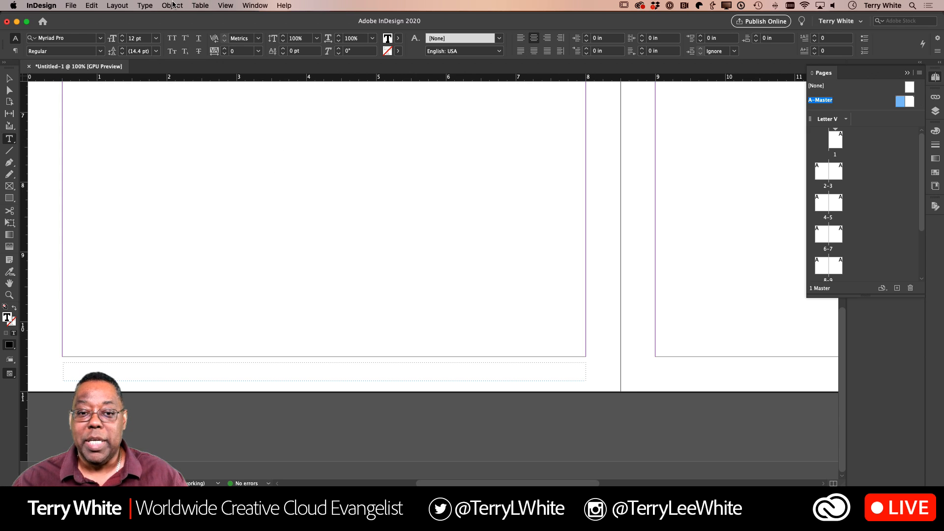
left_click(144, 5)
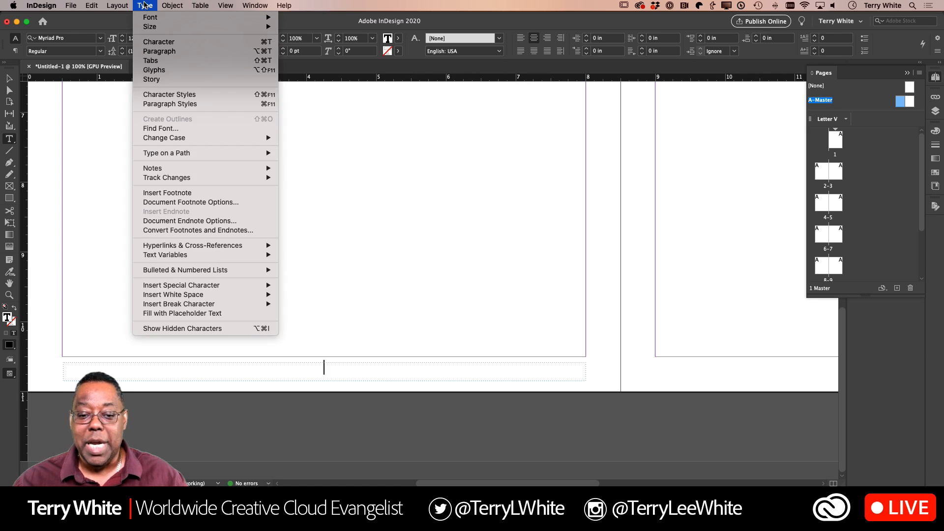
mouse_move(211, 285)
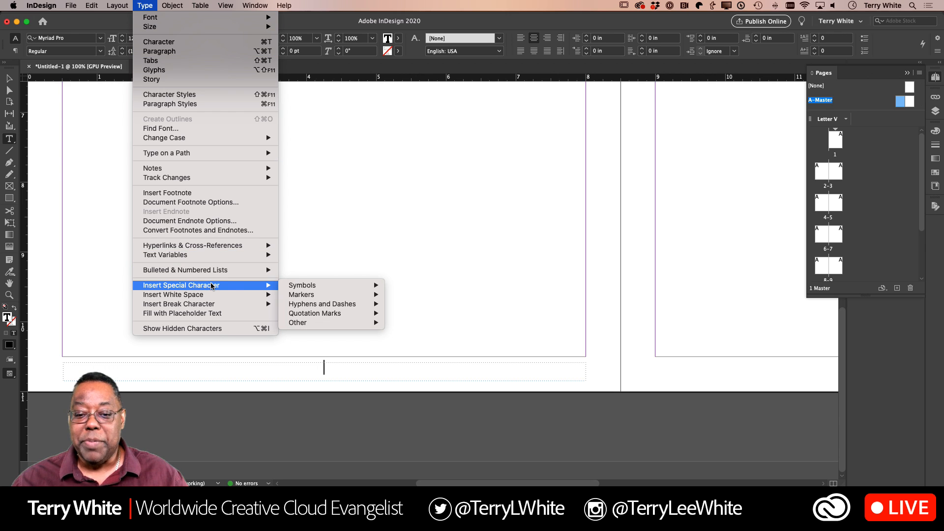
mouse_move(305, 295)
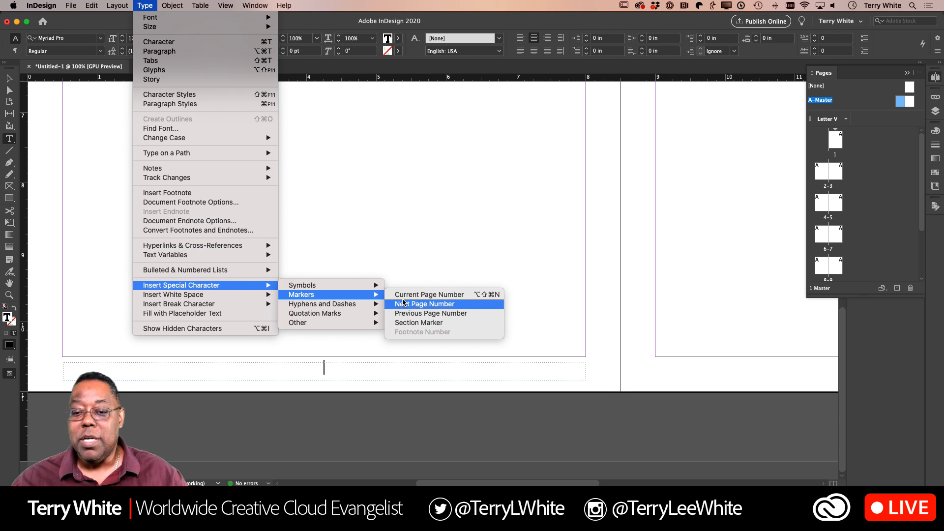
left_click(484, 296)
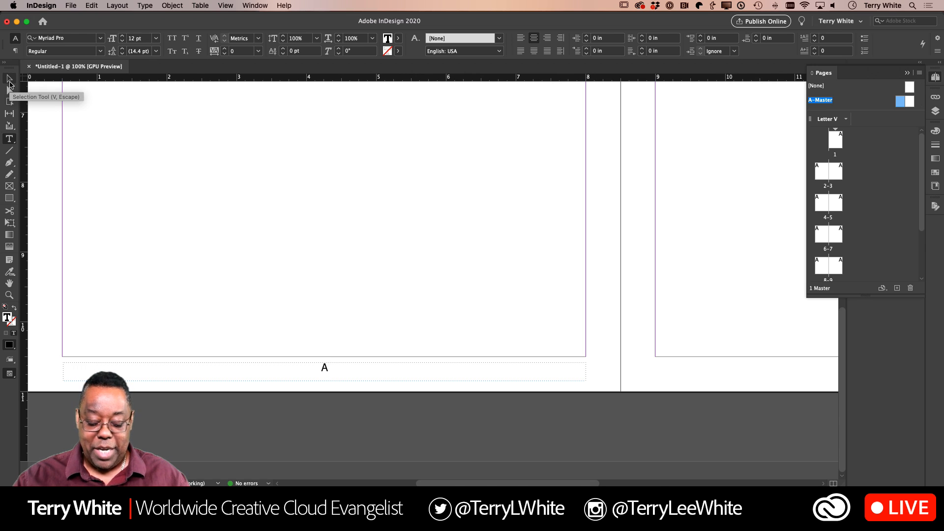
- Duplicate the page-number frame to the matching position below the bottom margin of the right master page
key("super+0")
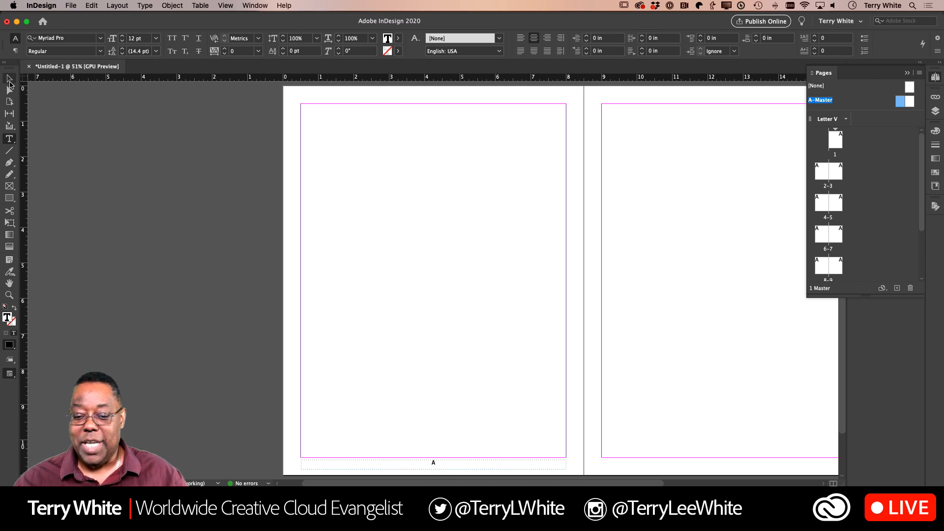
left_click(10, 81)
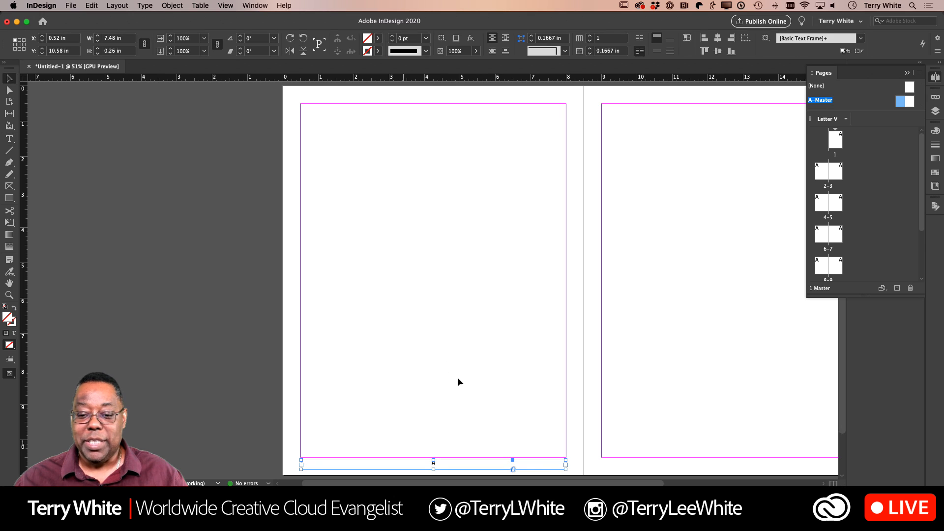
scroll(501, 404, "right", 5)
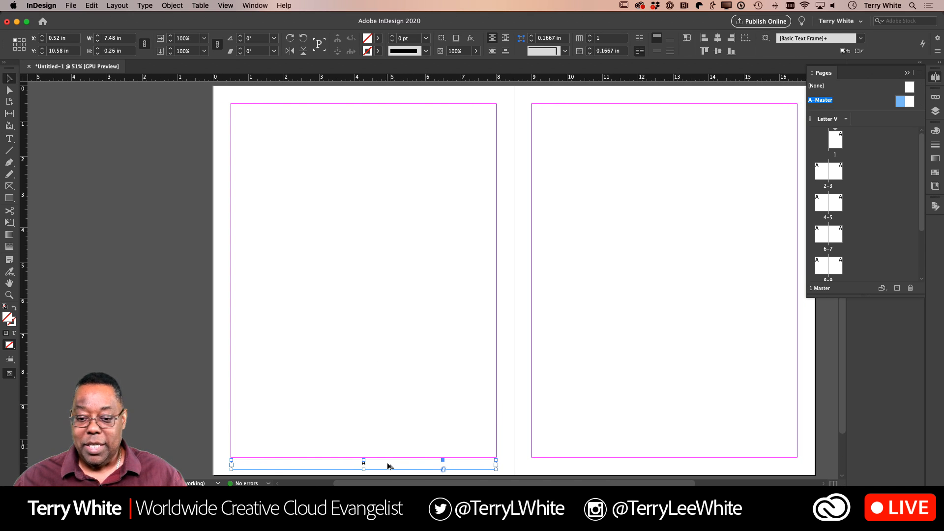
left_click_drag(387, 467, 687, 473)
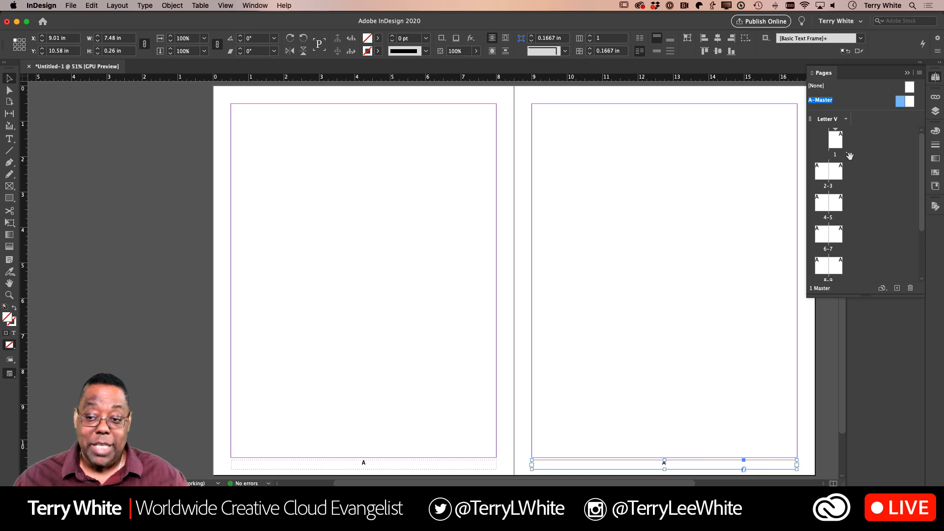
- Check the automatic page numbering on page 1, the 8-9 spread and page 12
double_click(836, 141)
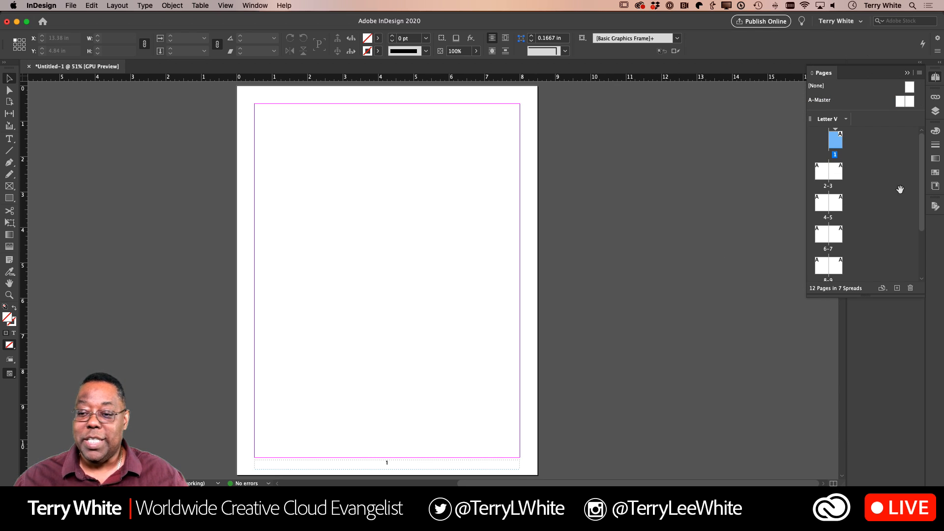
double_click(822, 271)
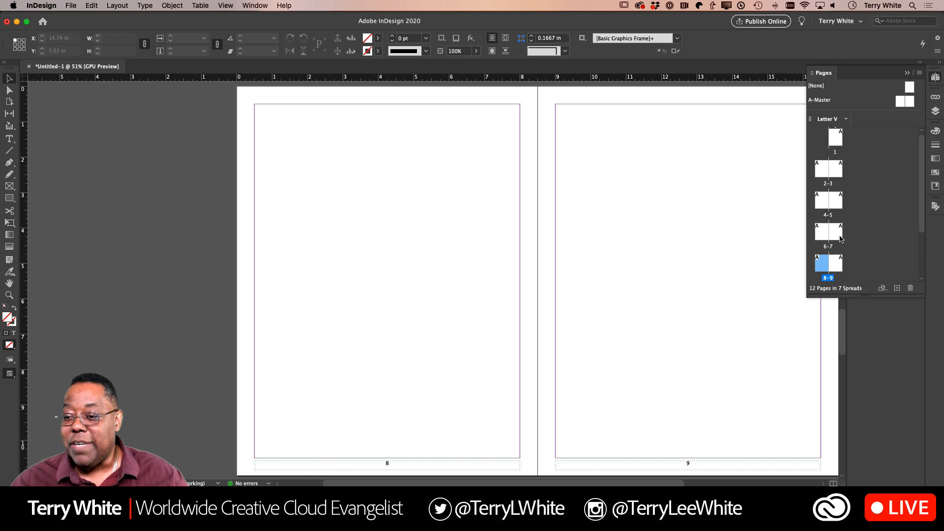
scroll(829, 227, "down", 3)
left_click(824, 261)
double_click(823, 261)
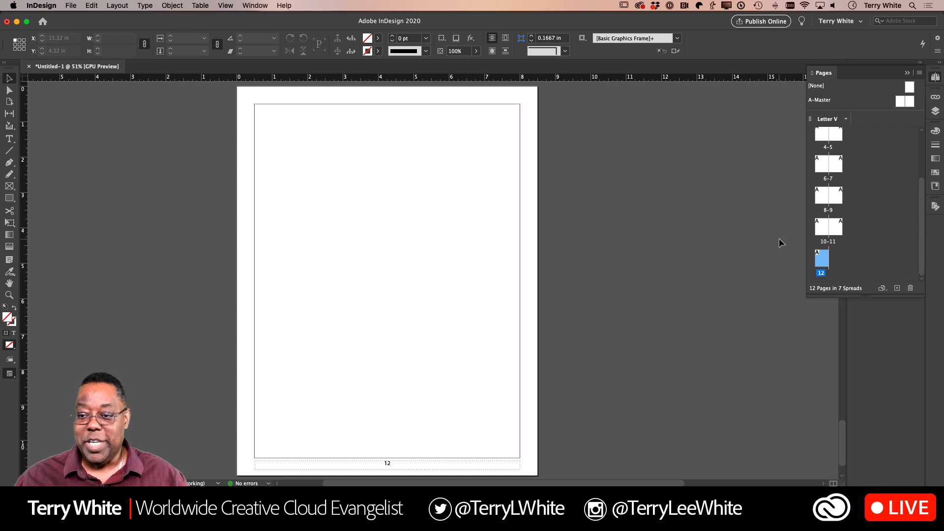
scroll(867, 171, "up", 3)
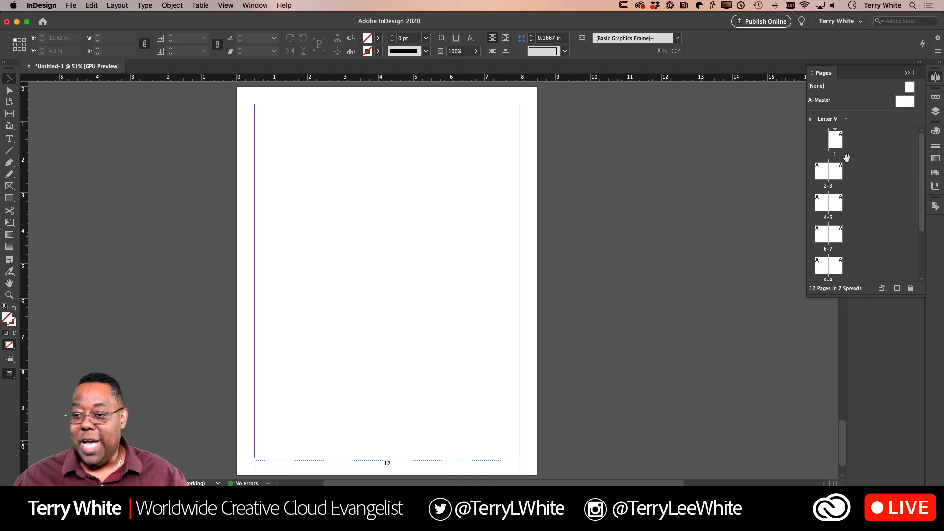
- Draw a text frame about 3.52 x 10 in along page 1's left margin and fill it with placeholder text
left_click(836, 144)
double_click(836, 145)
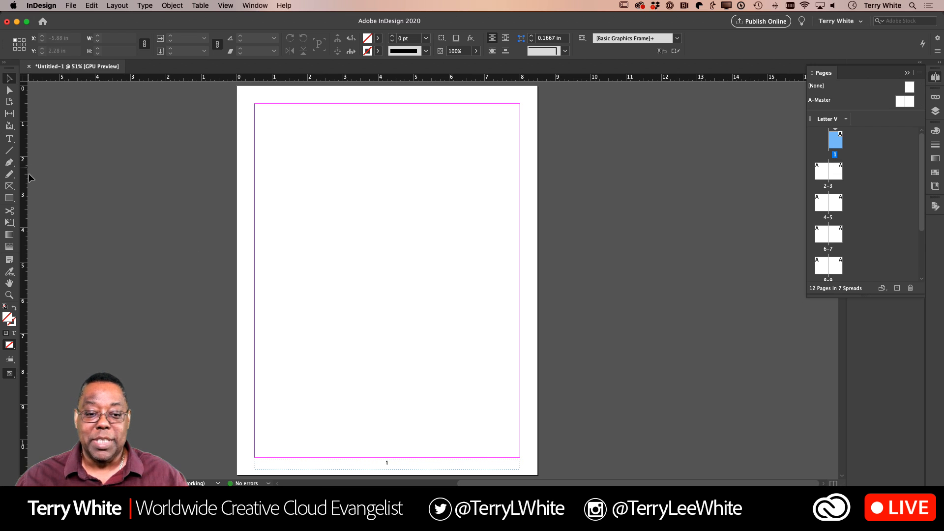
left_click(9, 139)
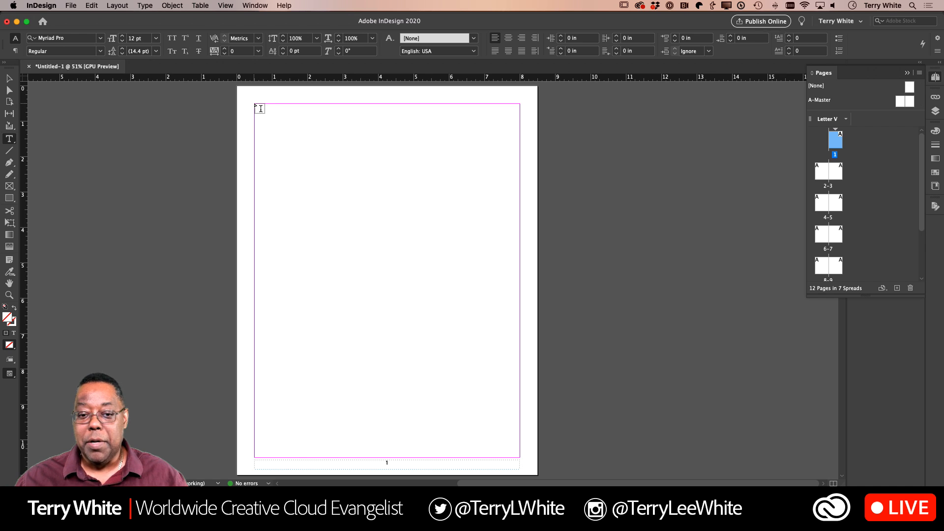
left_click_drag(254, 105, 379, 456)
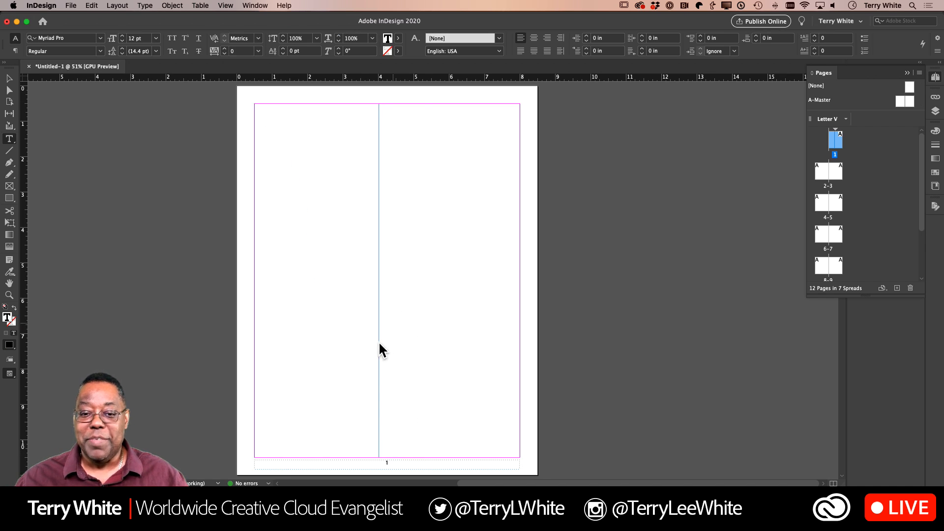
left_click(146, 6)
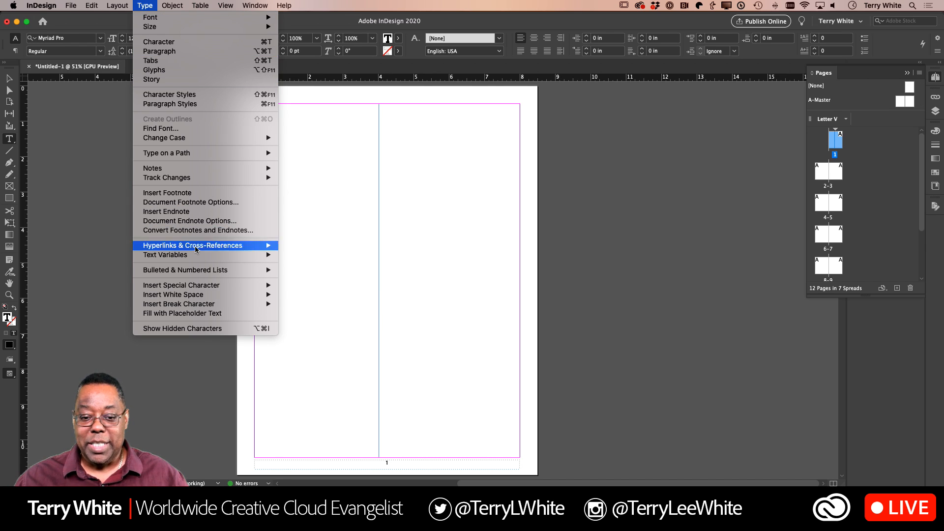
left_click(209, 313)
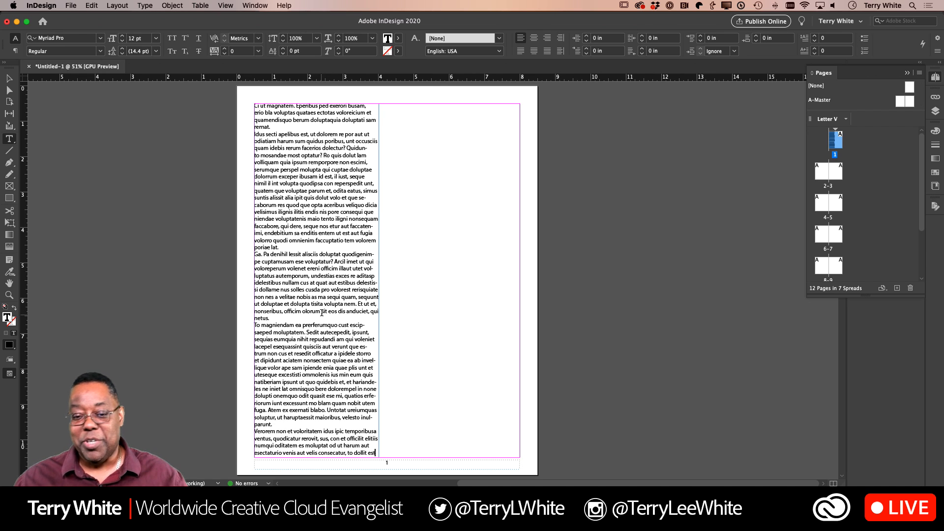
- Shorten the page 1 text frame to about 4.4 in high and move it against the right margin at about Y 4.04 in
left_click(9, 78)
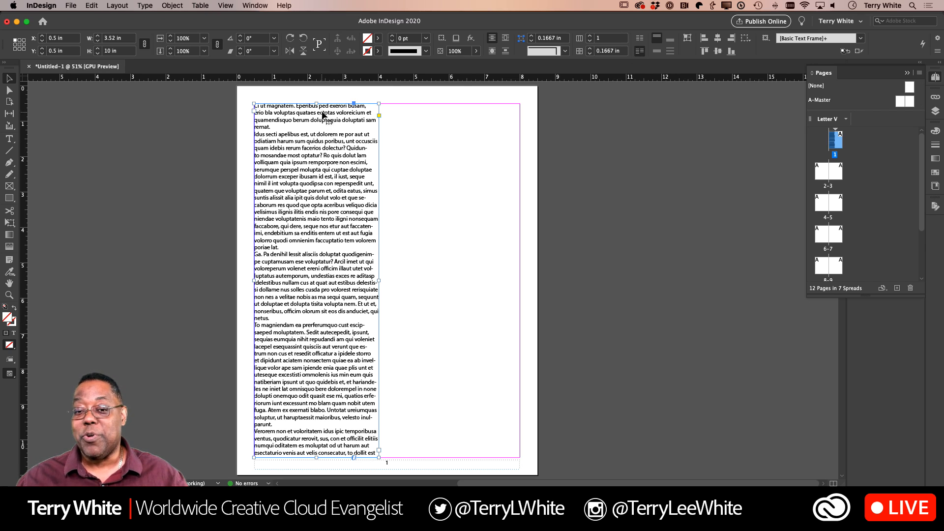
left_click_drag(317, 103, 306, 290)
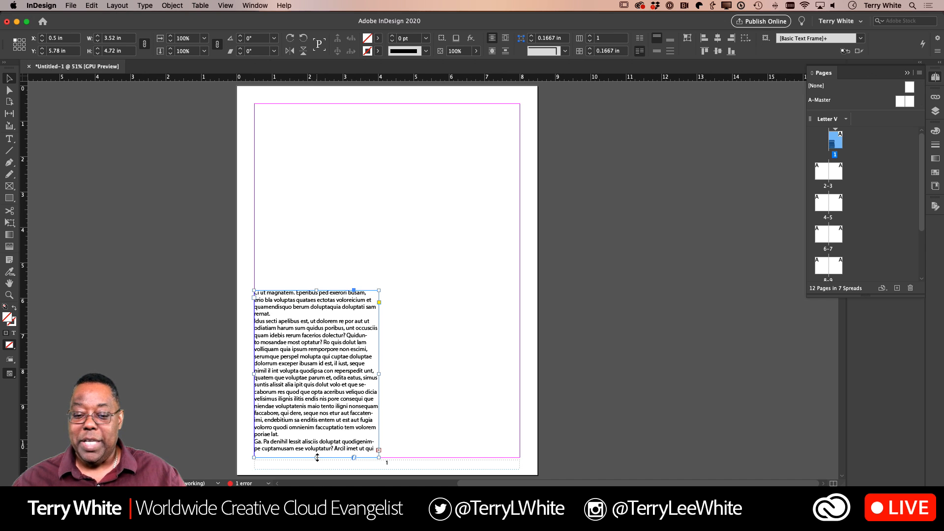
left_click_drag(317, 457, 317, 446)
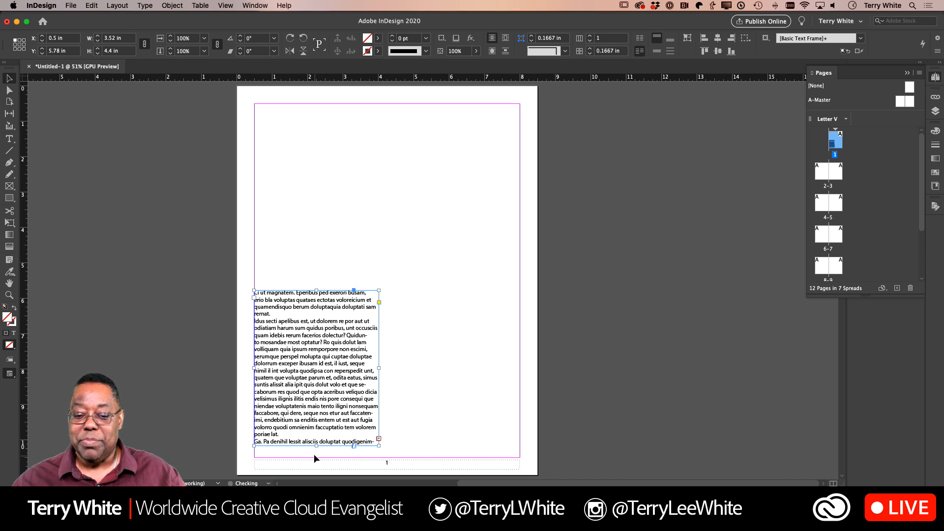
left_click_drag(323, 385, 464, 319)
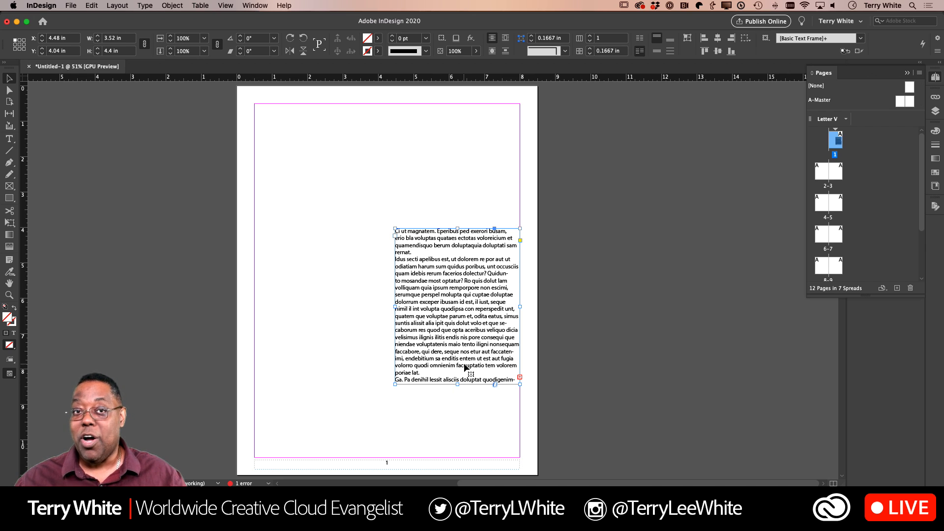
- Thread the overset text from the page 1 frame into a new frame about 7.5 x 2.78 in on page 10
left_click(520, 379)
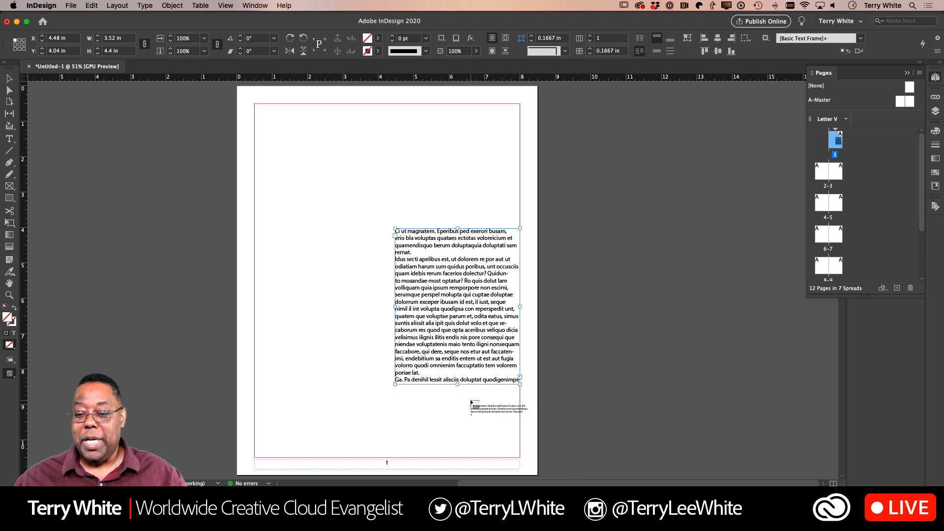
scroll(416, 408, "down", 10)
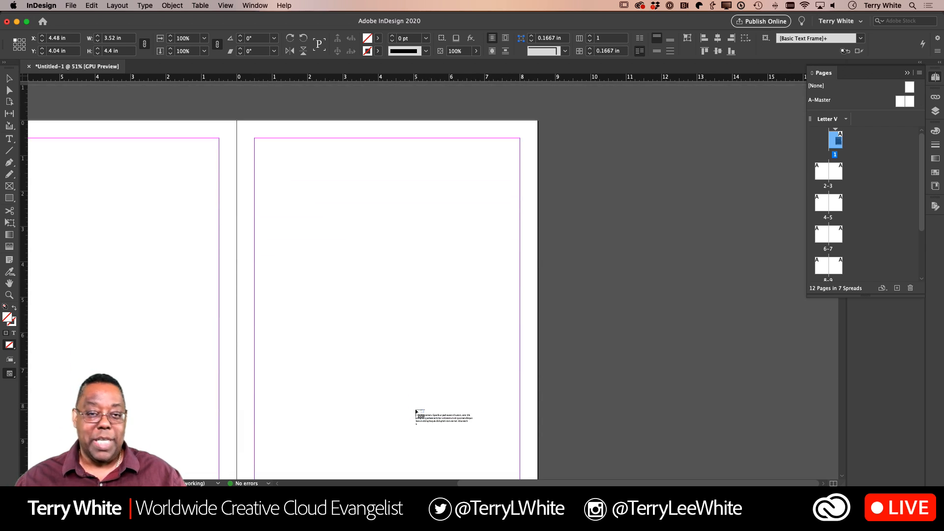
scroll(416, 412, "down", 20)
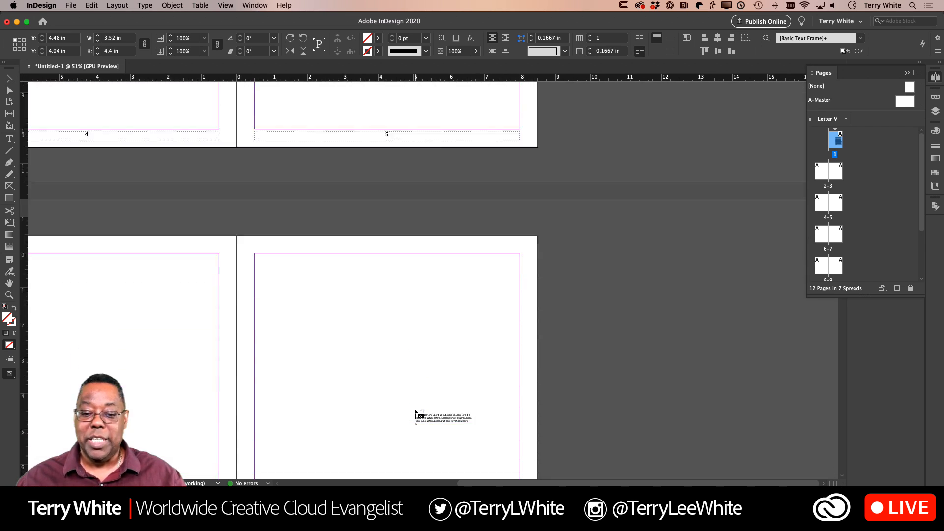
scroll(417, 412, "down", 20)
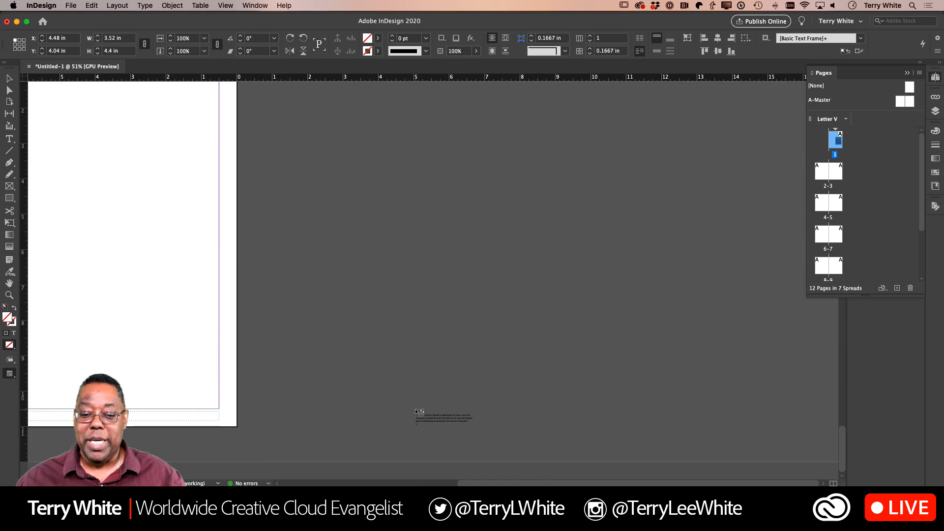
scroll(416, 412, "up", 10)
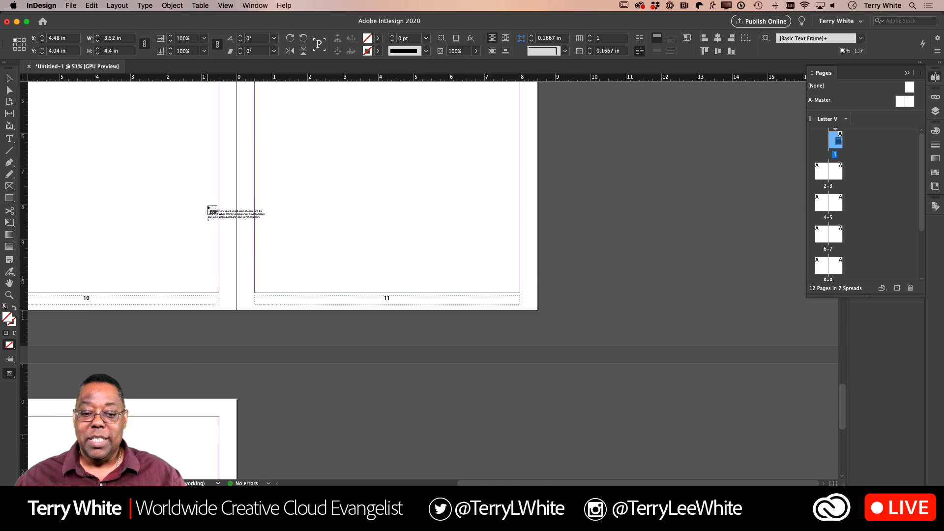
scroll(208, 208, "left", 6)
scroll(208, 208, "up", 3)
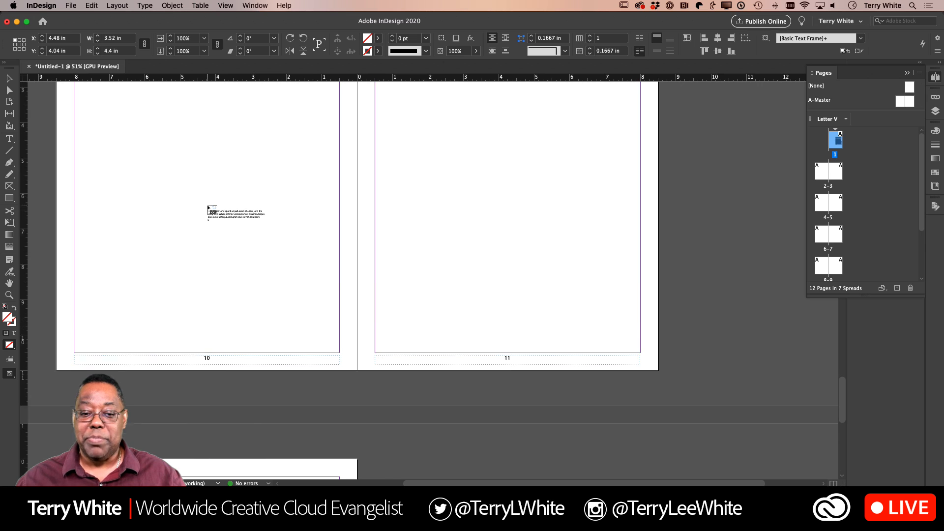
scroll(208, 207, "up", 5)
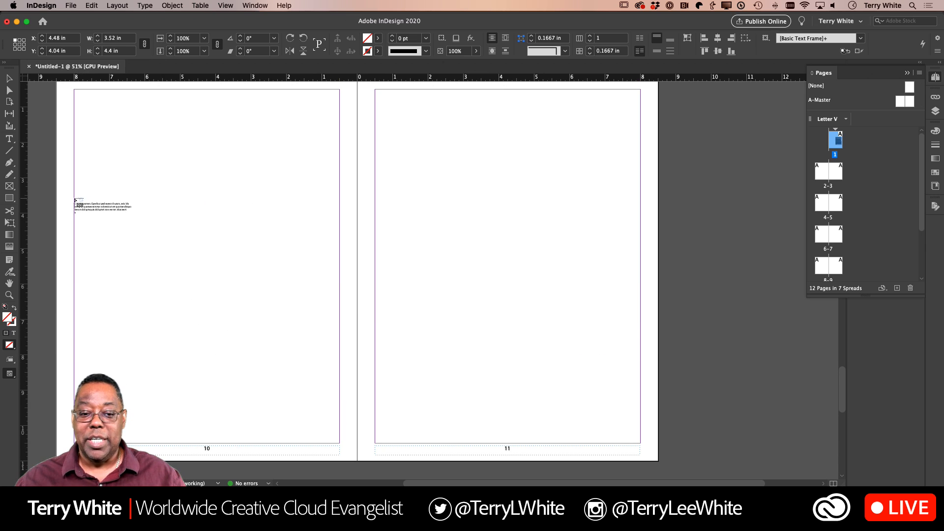
left_click_drag(74, 199, 339, 297)
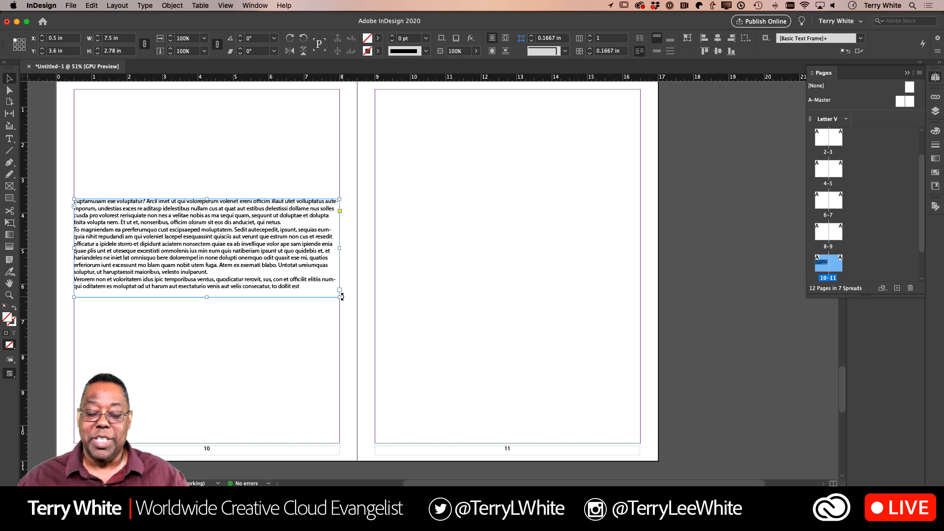
- Show the text threads and trace the link from the page 10 frame back to the story frame on page 1
left_click(227, 6)
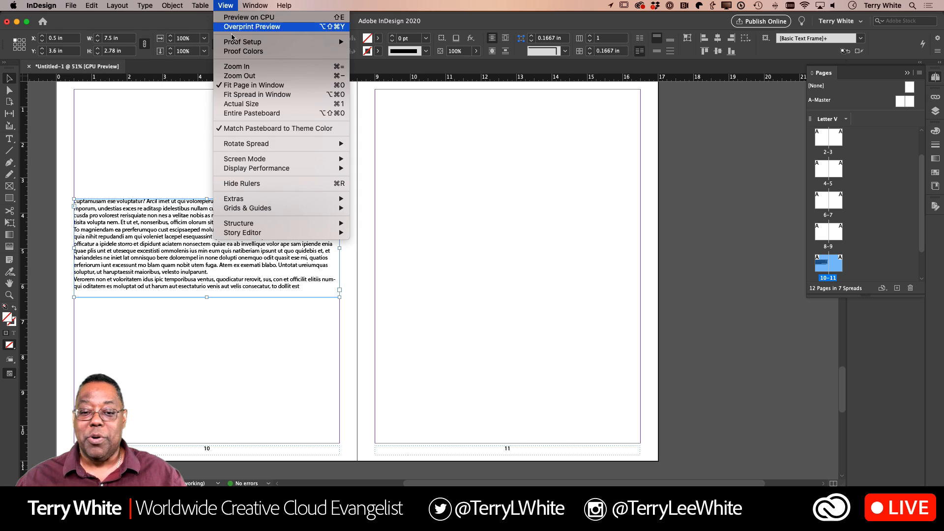
mouse_move(269, 161)
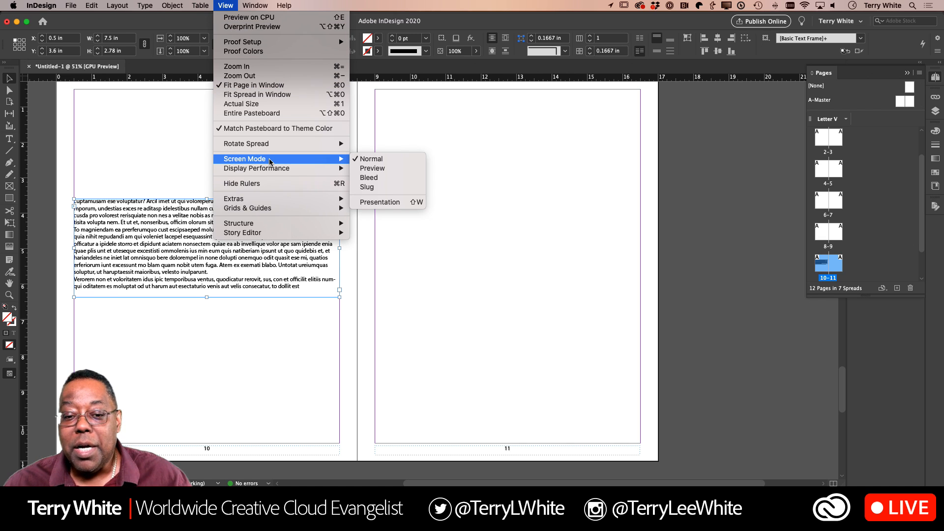
mouse_move(264, 199)
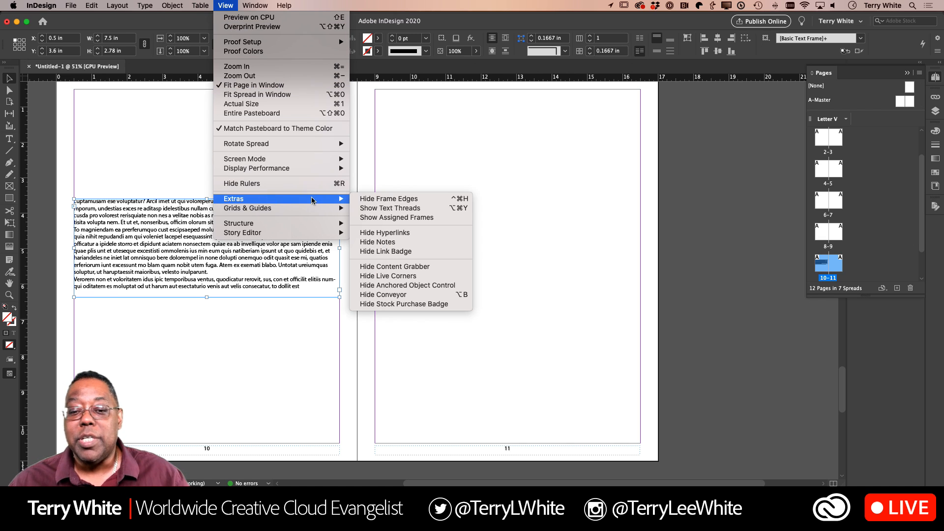
left_click(405, 211)
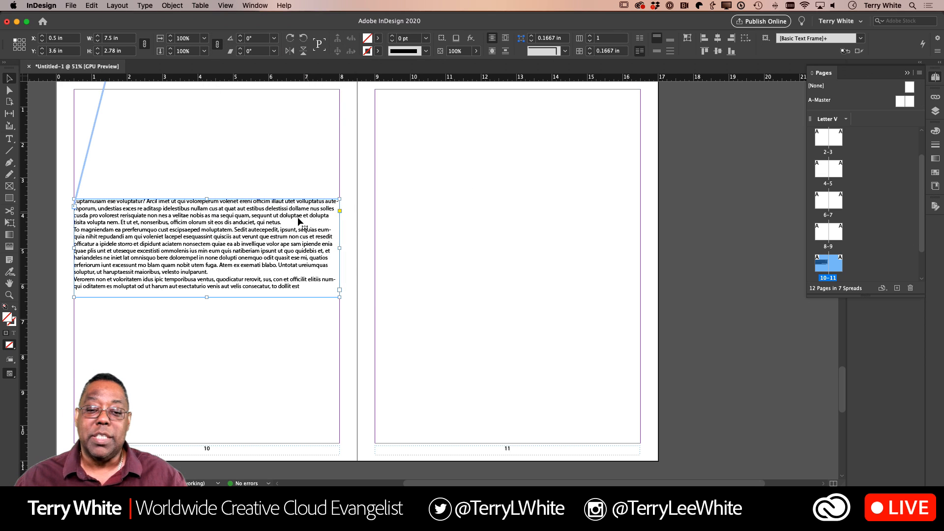
scroll(294, 220, "up", 20)
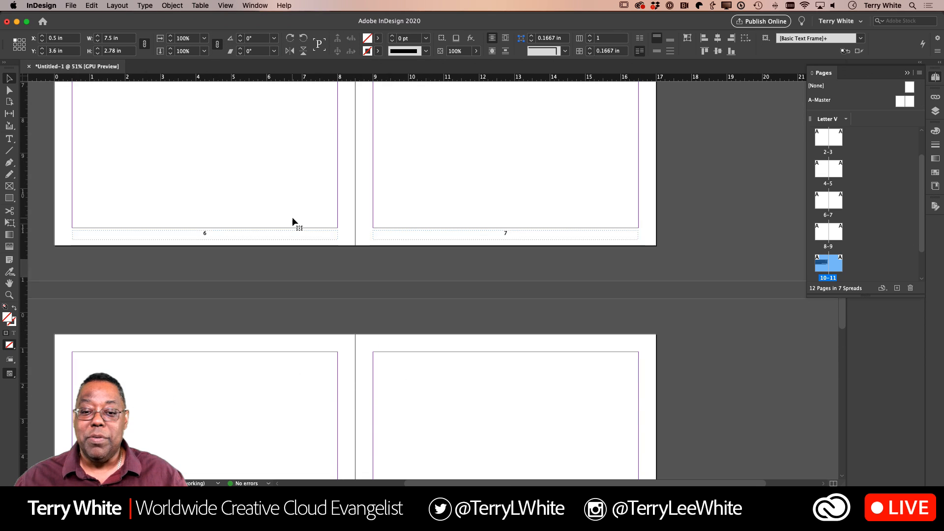
scroll(320, 193, "up", 15)
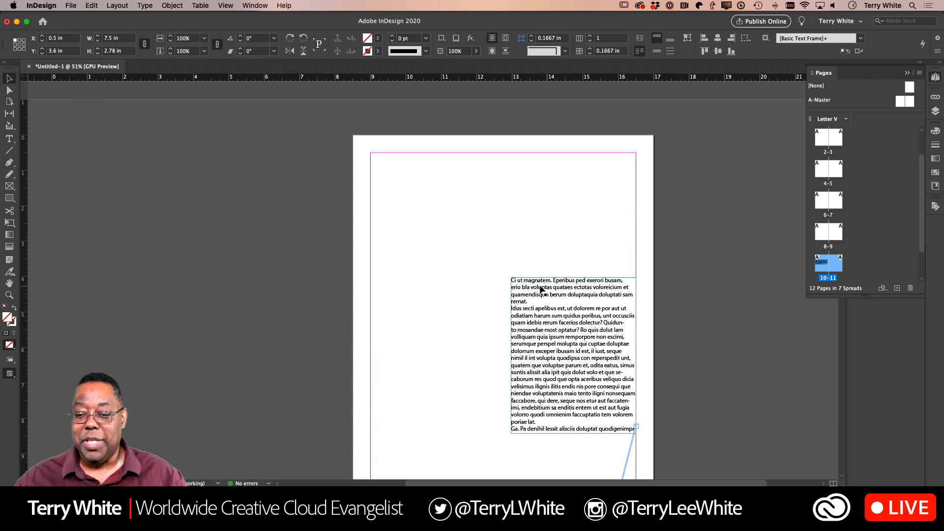
scroll(504, 282, "left", 2)
scroll(504, 283, "right", 10)
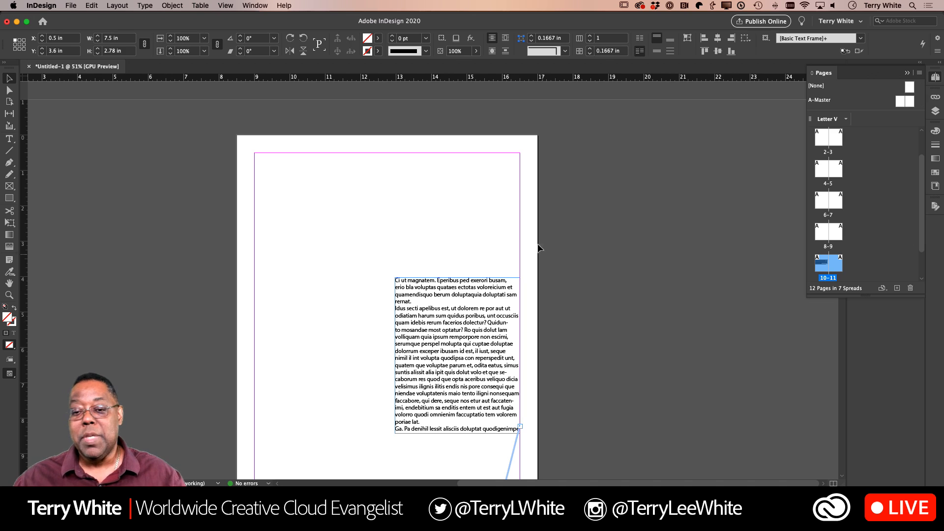
left_click(502, 229)
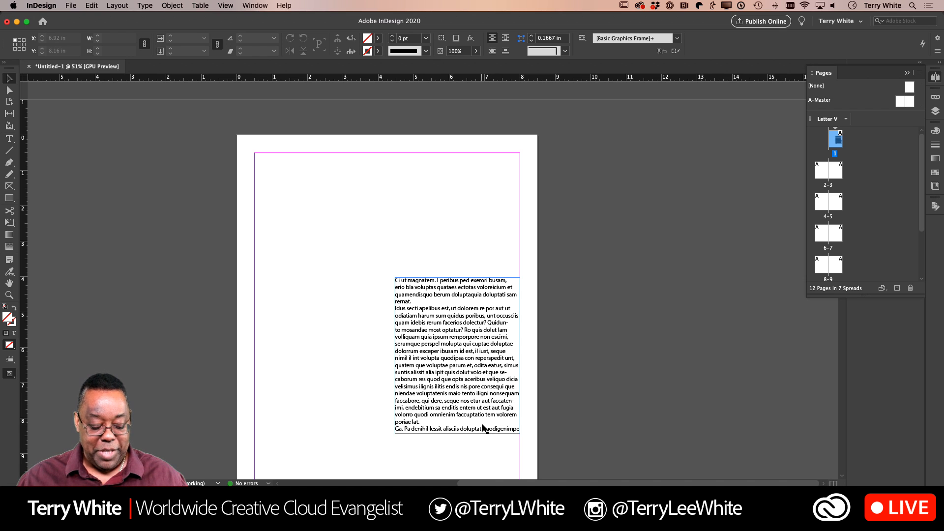
- Draw a small text frame just below the page 1 story frame and enter "Continues on Page 10" in it
key("z")
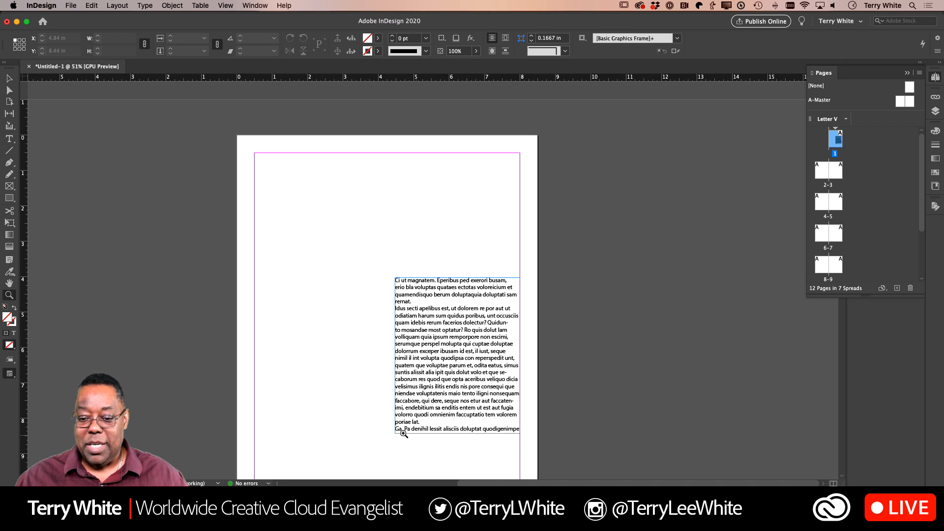
left_click_drag(403, 434, 449, 341)
key("space")
left_click(9, 138)
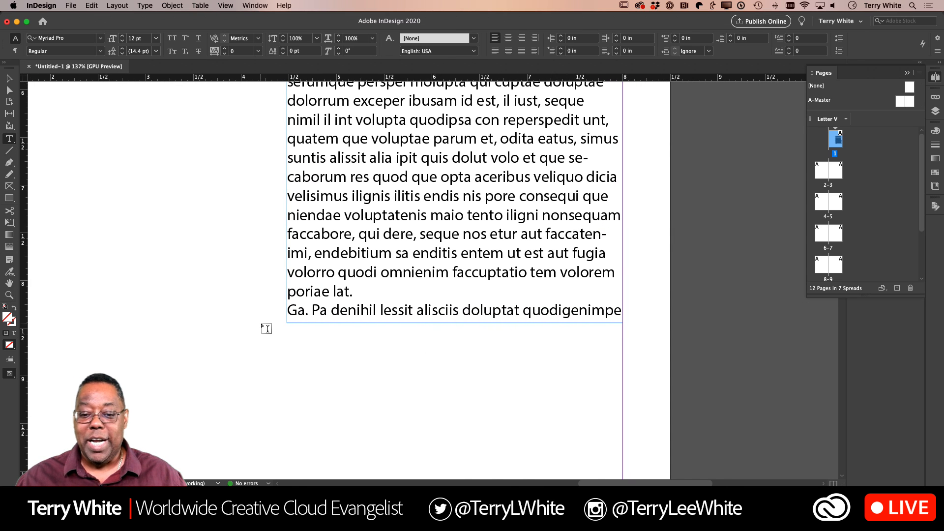
left_click_drag(287, 331, 512, 356)
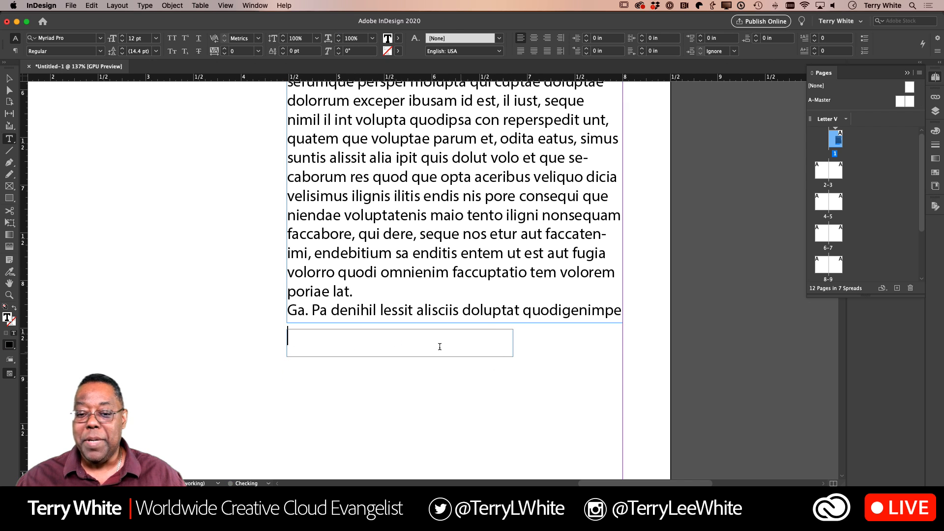
type("Conti")
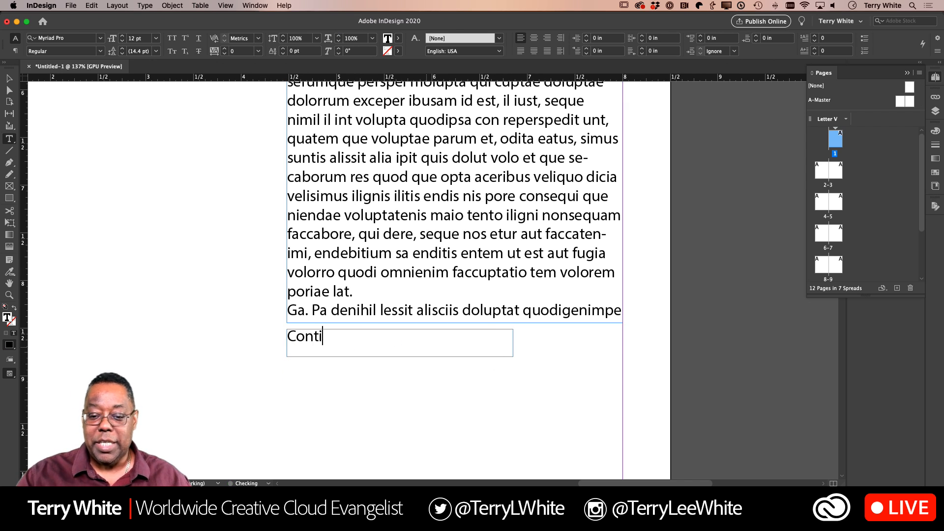
type("nues on ")
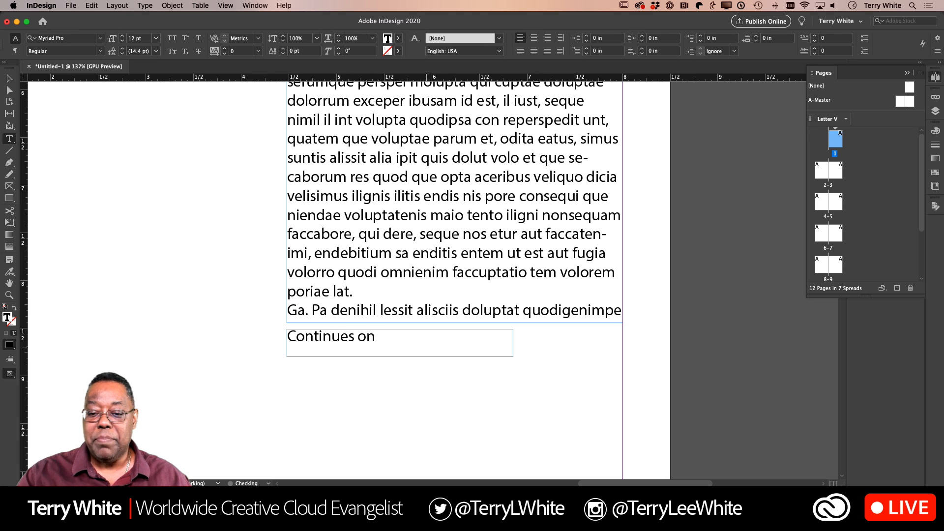
type("Page 10")
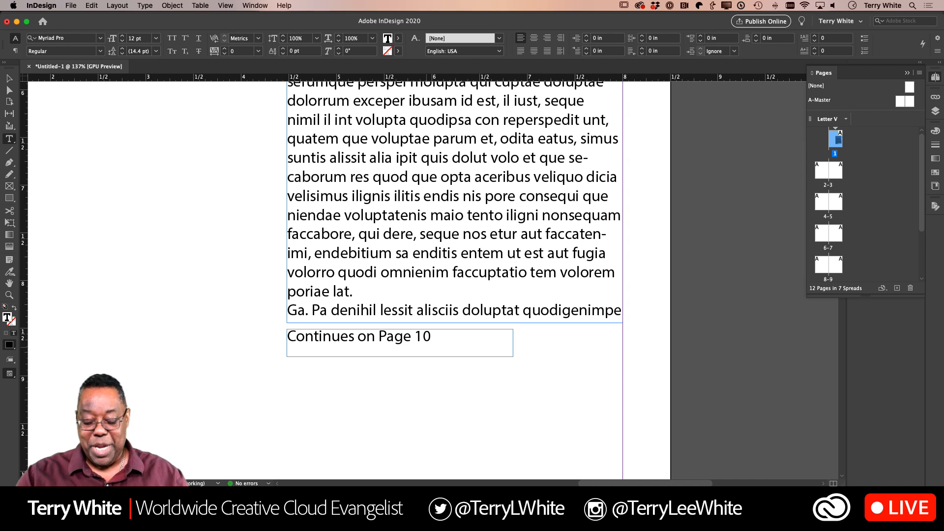
- Replace the number 10 in the continuation line with the placeholder XX
key("BackSpace")
key("BackSpace")
type("XX")
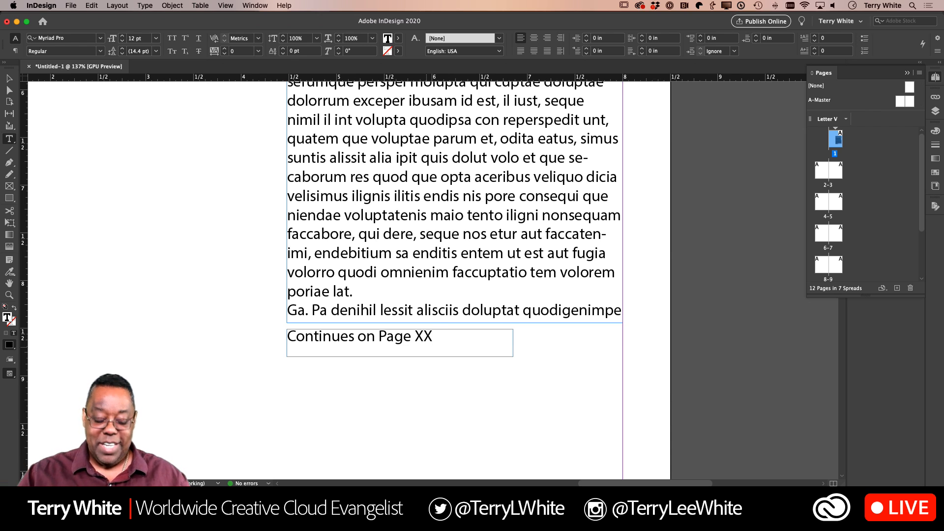
- Replace the XX placeholder in the page 1 continuation line with a Next Page Number marker
key("BackSpace")
key("BackSpace")
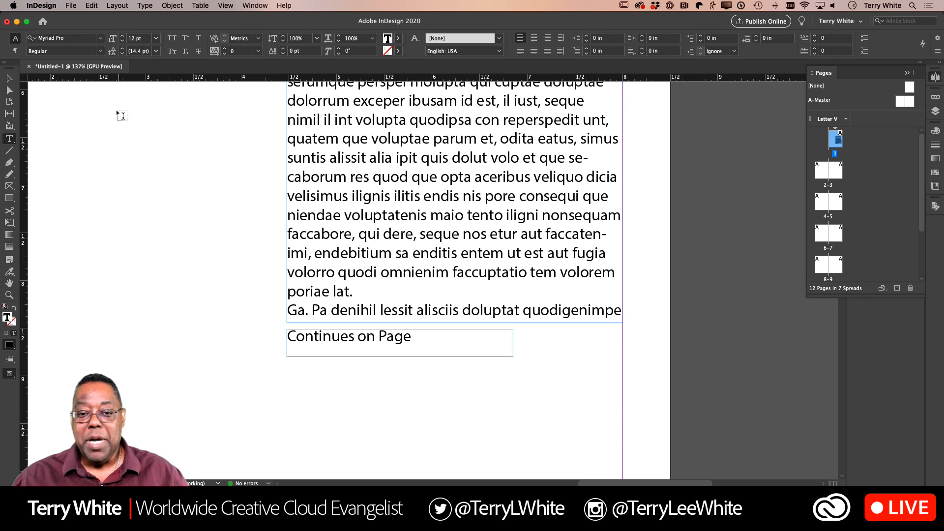
left_click(145, 5)
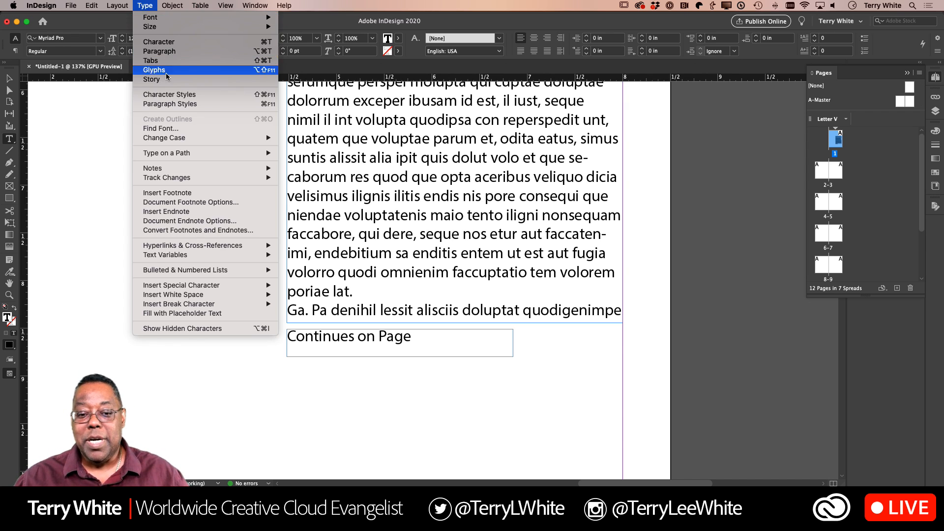
mouse_move(218, 286)
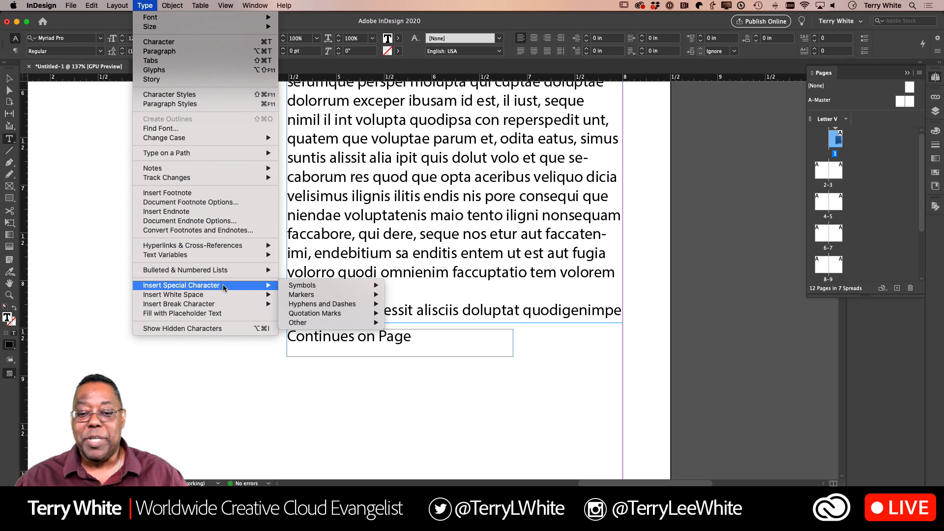
mouse_move(309, 298)
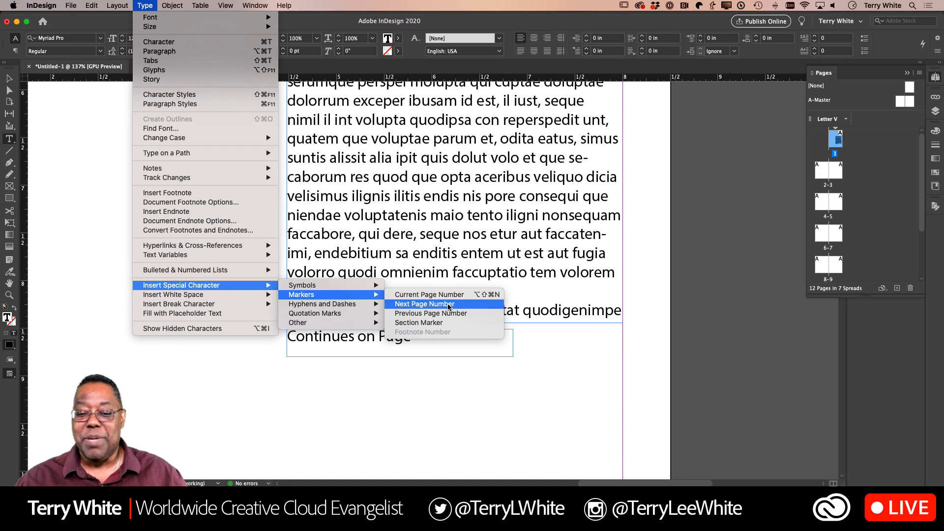
left_click(447, 303)
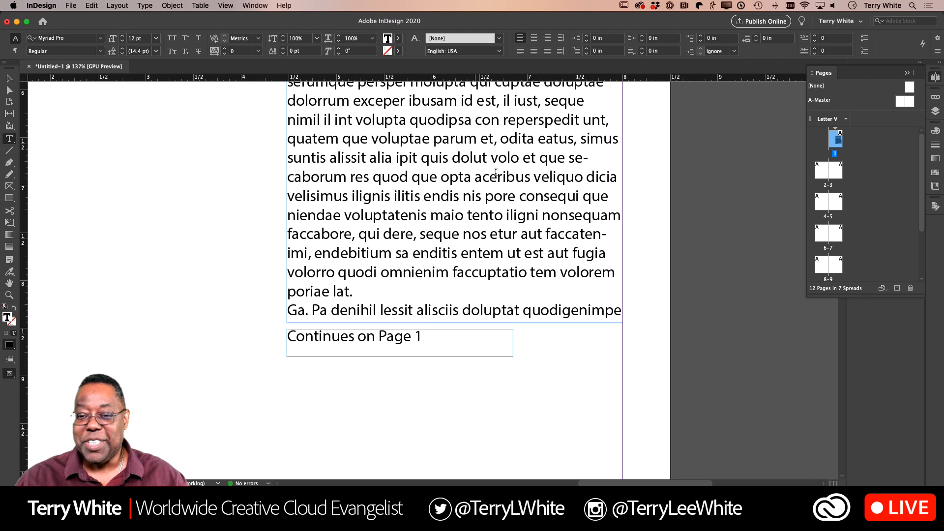
- Right-align the continuation line and move its frame across to line up with the right margin below the story frame
left_click(548, 39)
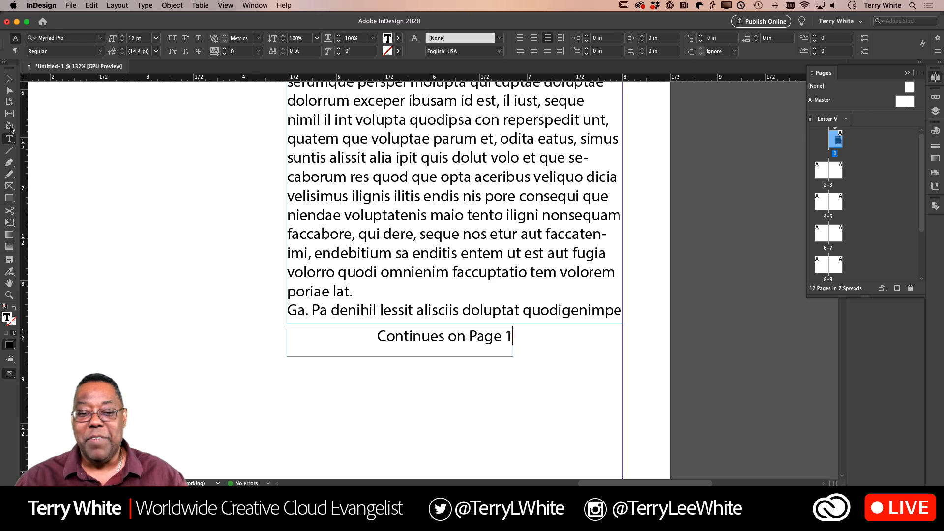
left_click(9, 78)
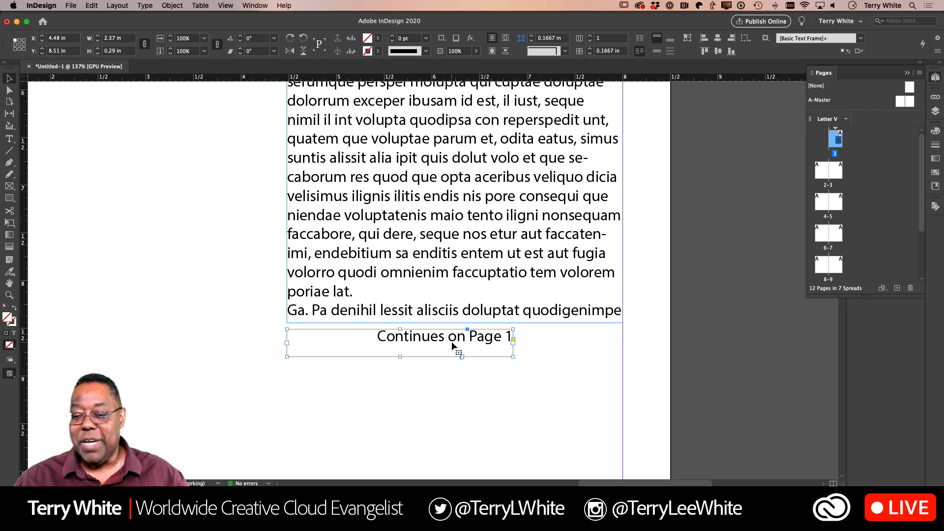
left_click_drag(452, 343, 560, 342)
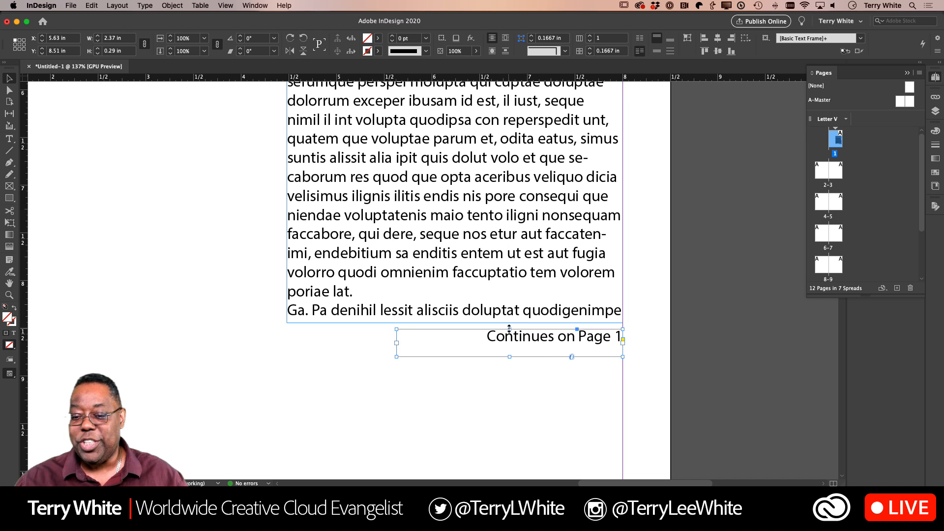
- Extend the continuation frame's top edge up to touch the story frame, making it about 0.36 in tall
left_click_drag(510, 328, 509, 325)
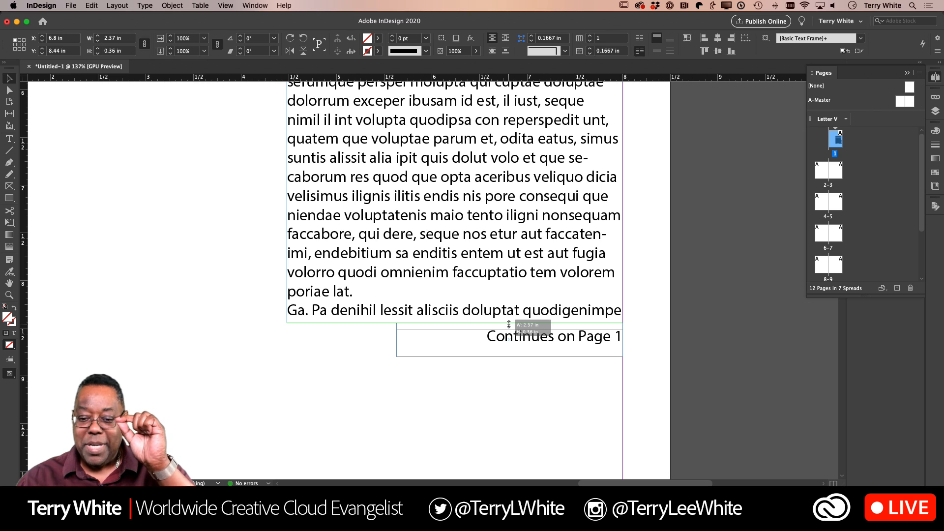
left_click_drag(509, 325, 509, 325)
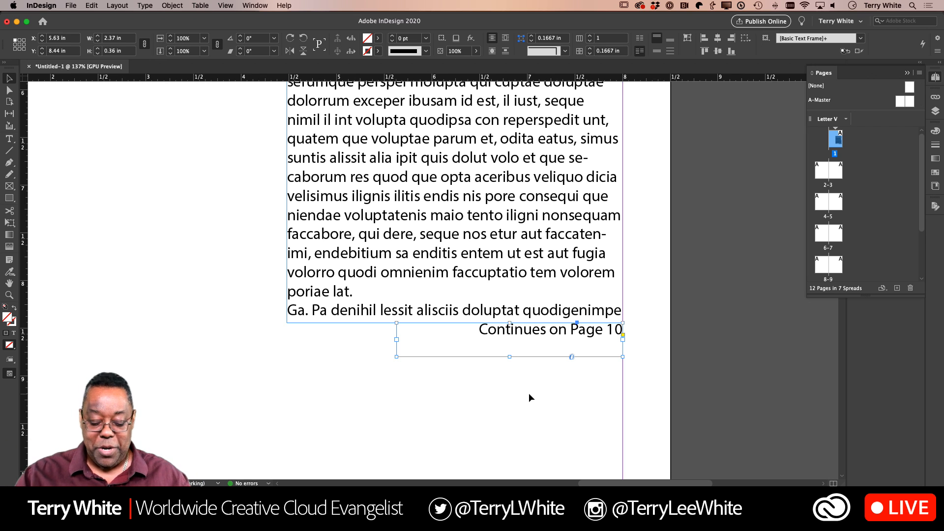
- Move the threaded story frame from page 10 to the middle of page 9, between the side margins
key("super+0")
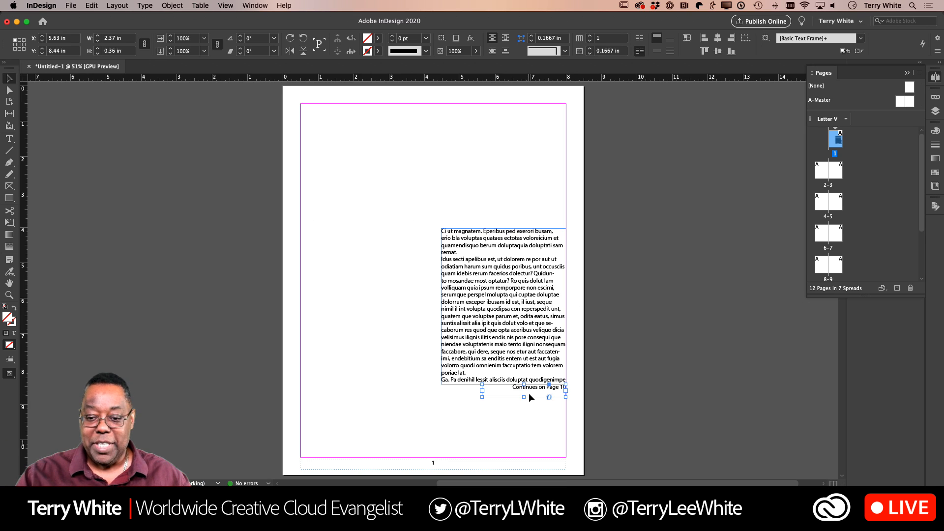
key("super+minus")
key("super+minus")
key("super+minus")
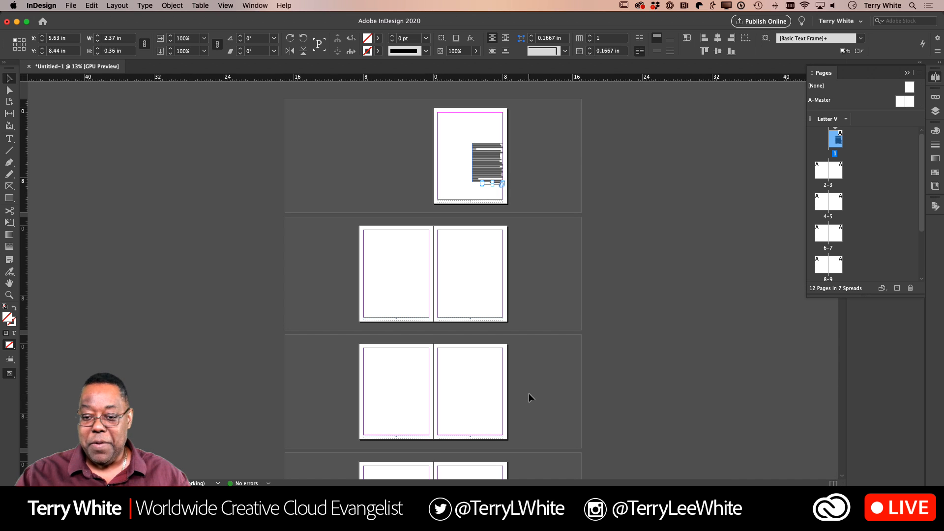
scroll(529, 393, "down", 5)
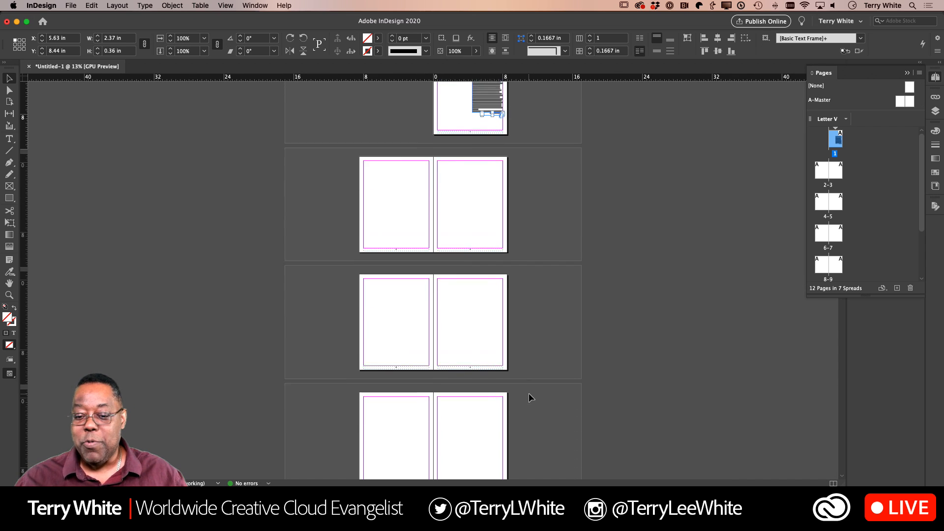
scroll(529, 397, "down", 2)
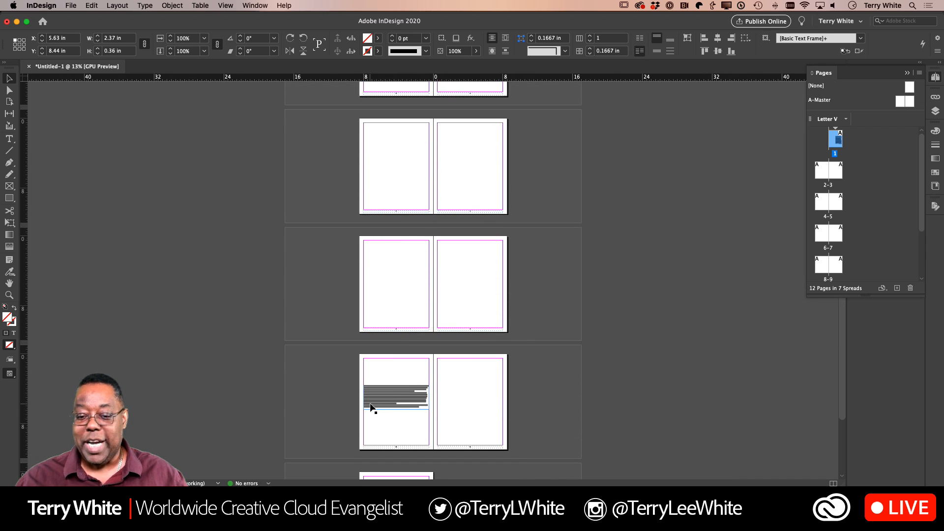
left_click_drag(392, 396, 466, 288)
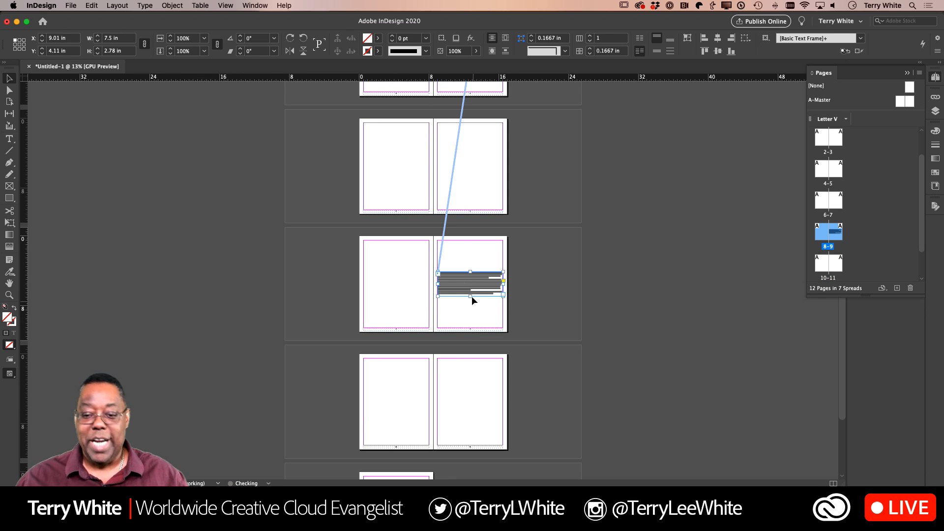
- Return to page 1 and check the page number in the continuation line below the story frame
scroll(480, 266, "up", 6)
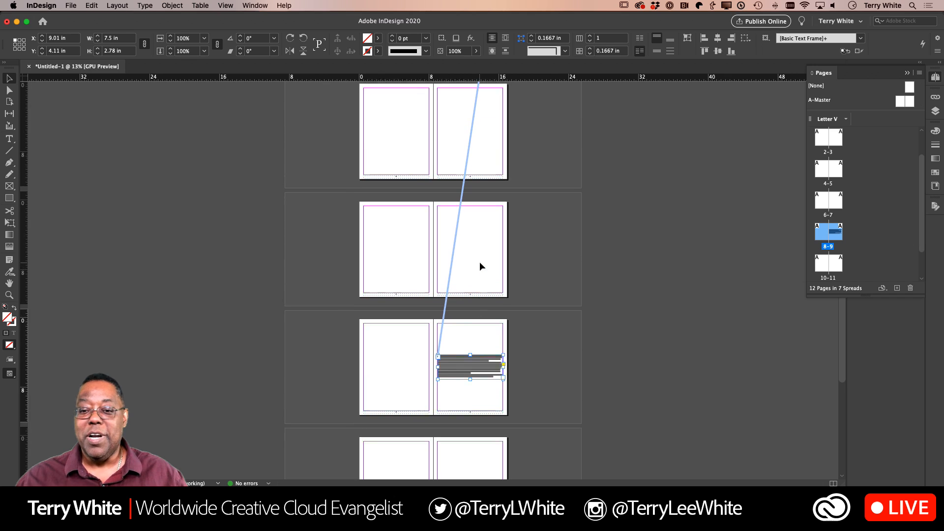
key("z")
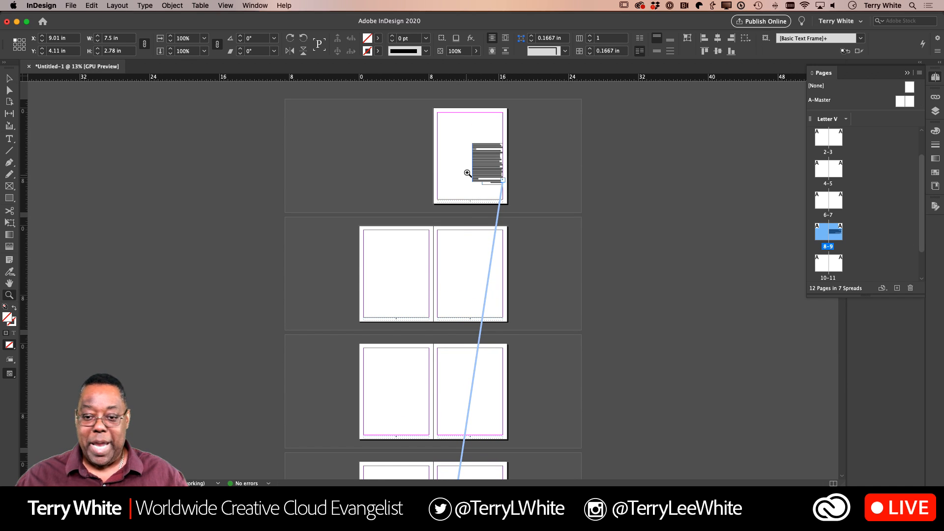
left_click_drag(455, 166, 795, 384)
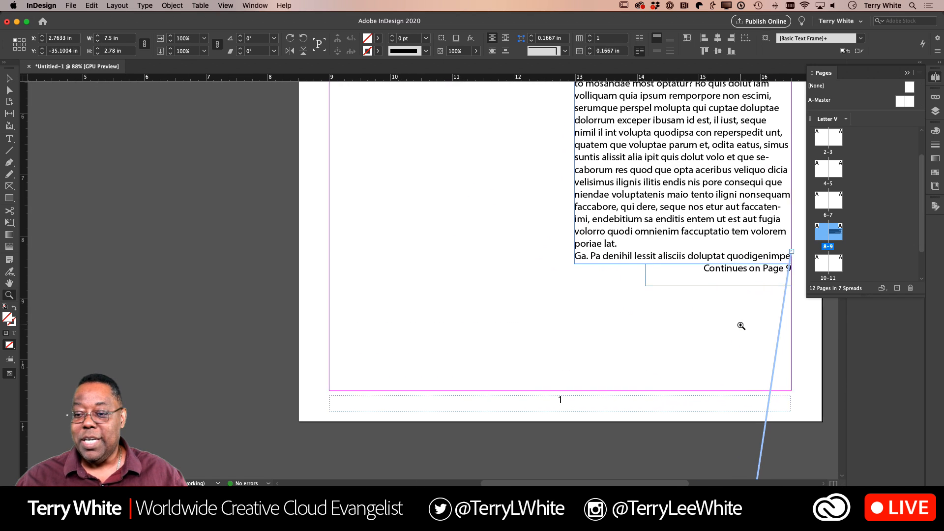
left_click_drag(681, 312, 438, 333)
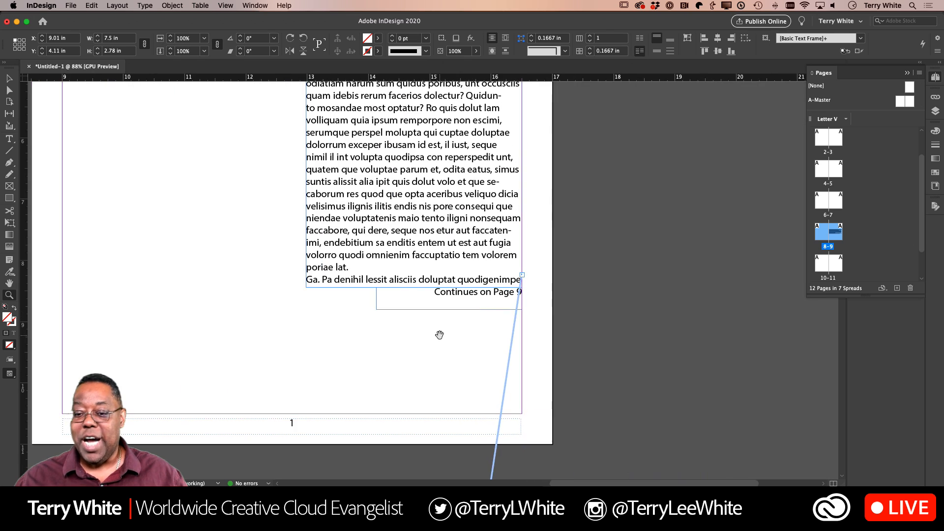
left_click(8, 78)
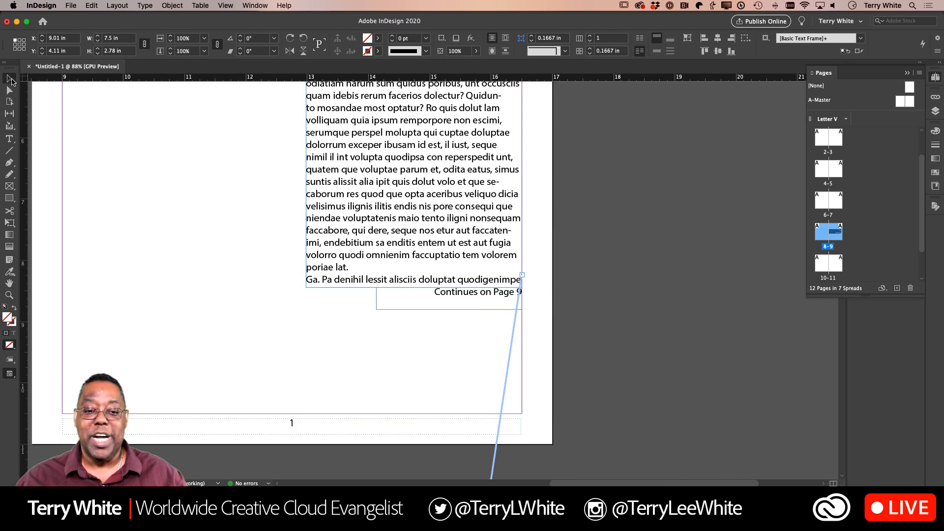
left_click(181, 170)
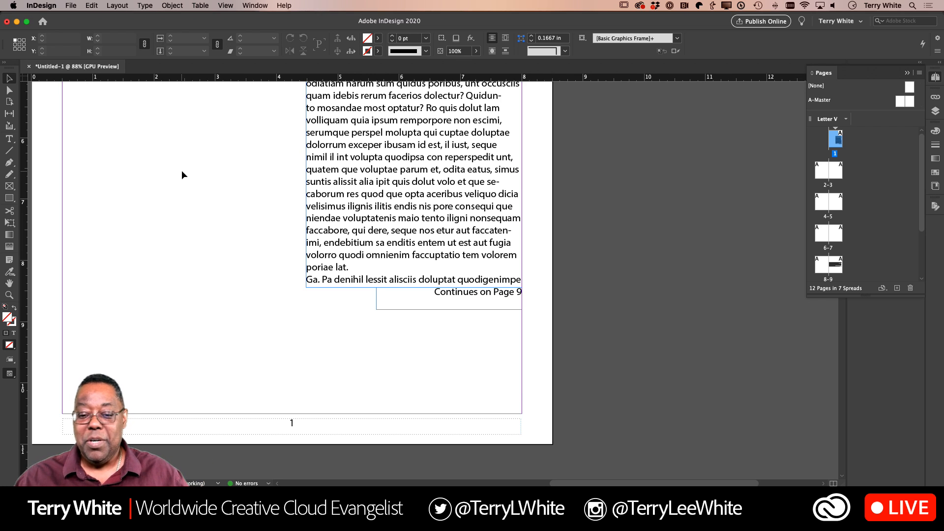
- Draw a text frame about 2.75 x 0.26 in just above the page 9 story frame and enter "Continued from Page " in it
scroll(276, 290, "down", 15)
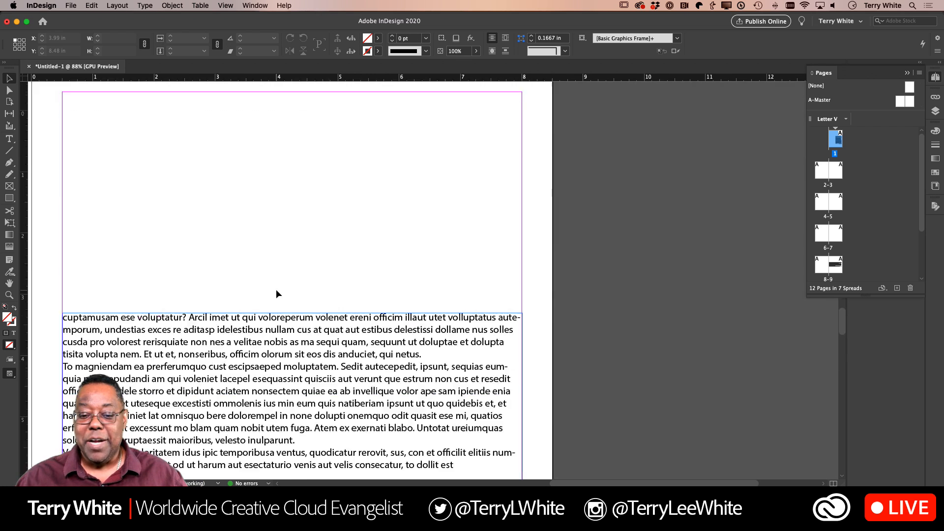
scroll(276, 289, "down", 12)
scroll(135, 326, "down", 1)
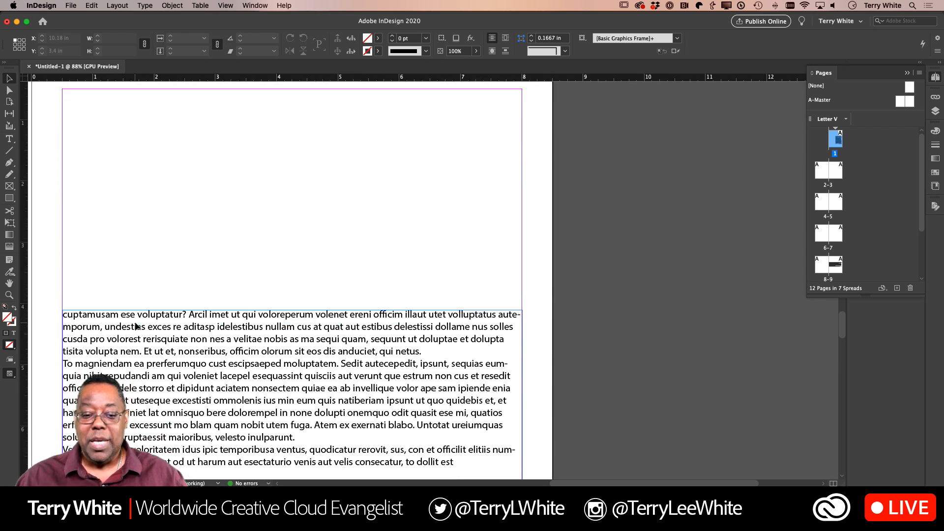
scroll(135, 326, "down", 1)
left_click(10, 140)
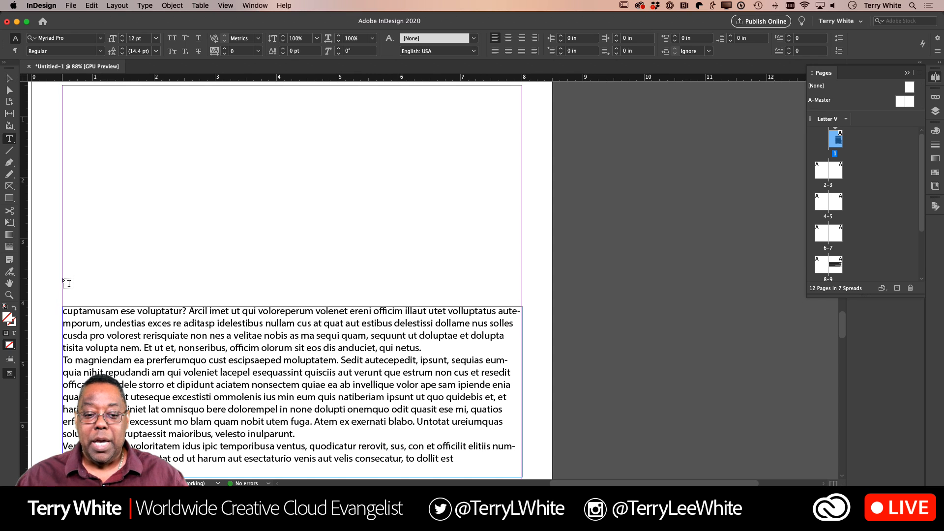
left_click_drag(63, 279, 231, 295)
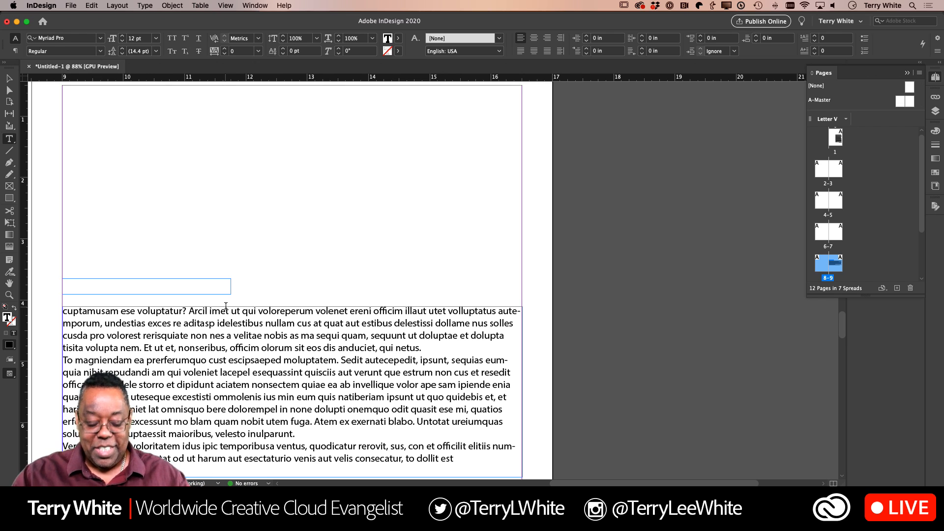
type("Contin")
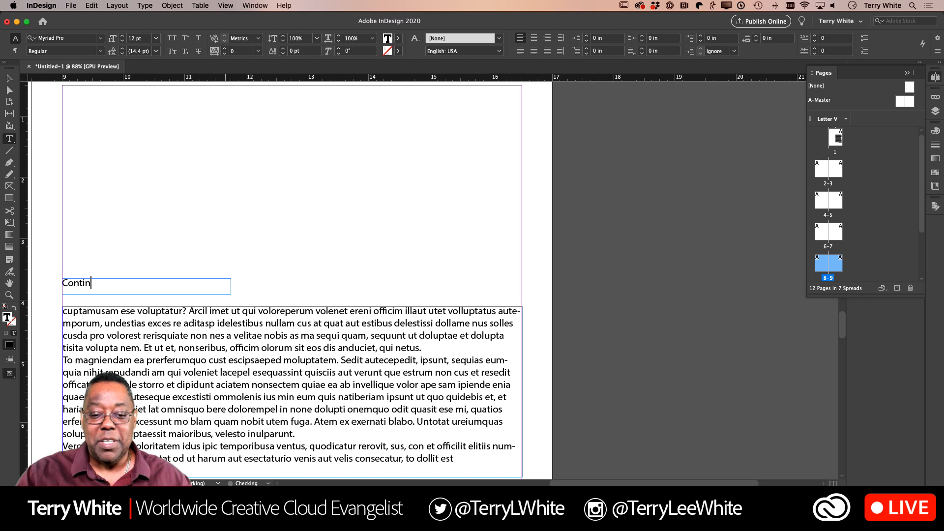
type("ued from ")
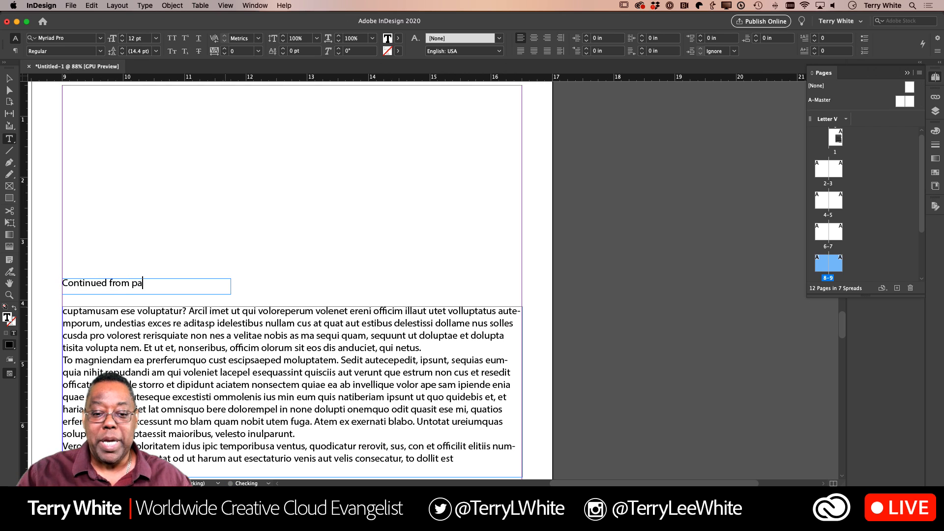
type("Page")
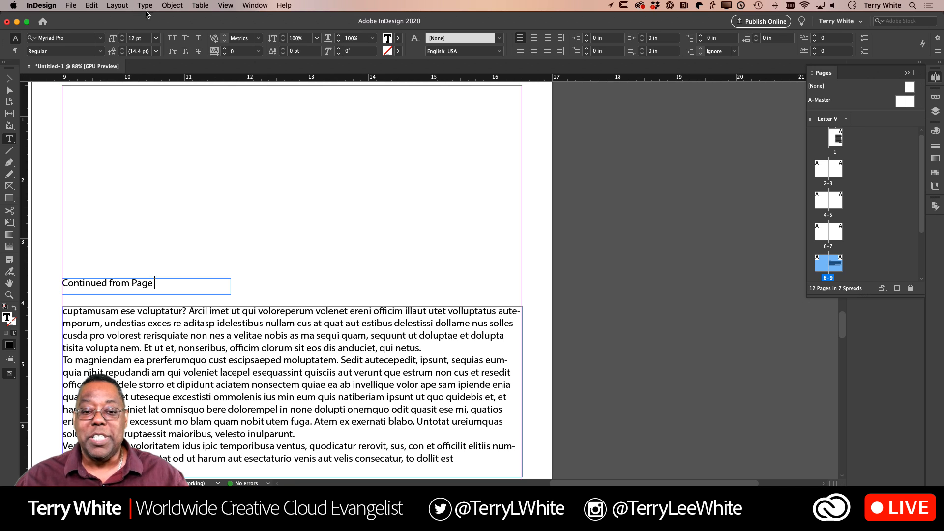
- Insert a Previous Page Number marker at the end of the "Continued from Page" line
left_click(173, 6)
mouse_move(145, 6)
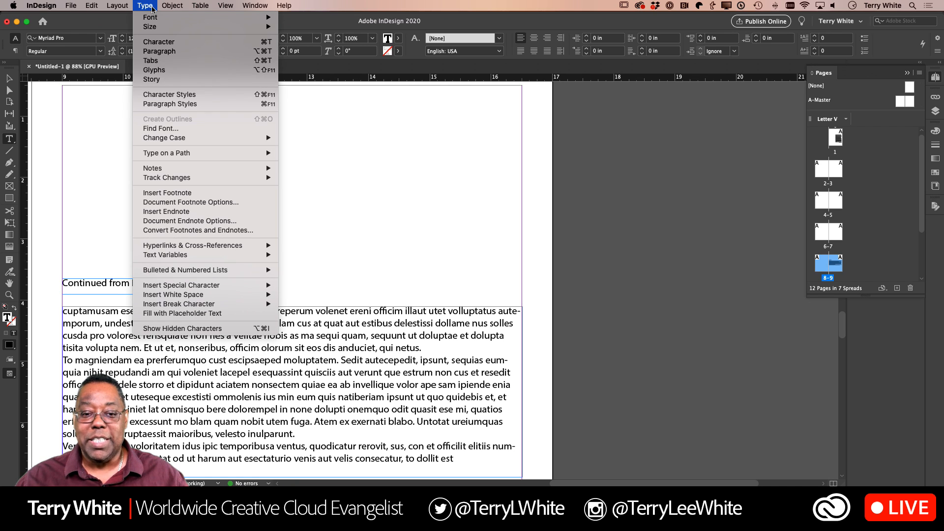
mouse_move(196, 285)
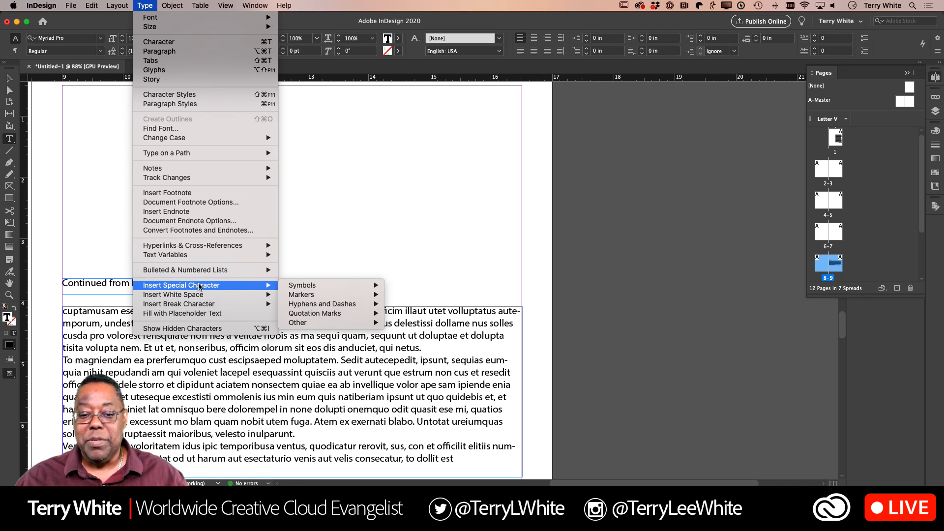
mouse_move(321, 295)
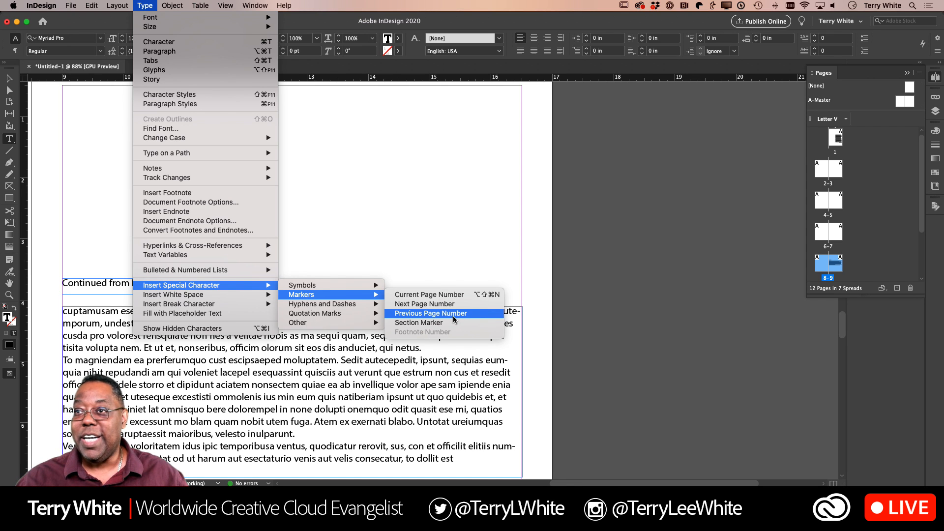
left_click(431, 314)
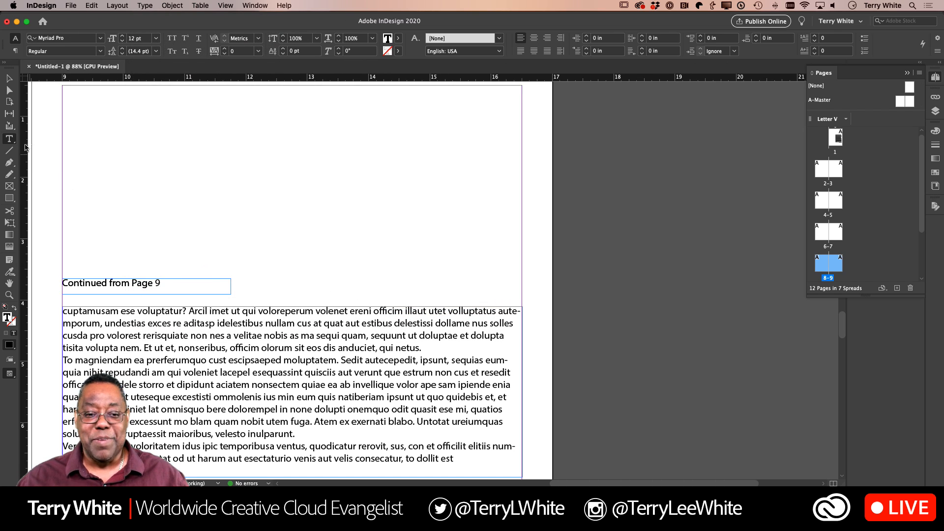
- Move the "Continued from Page" frame down to touch the top of the page 9 story frame, then deselect it
left_click(10, 80)
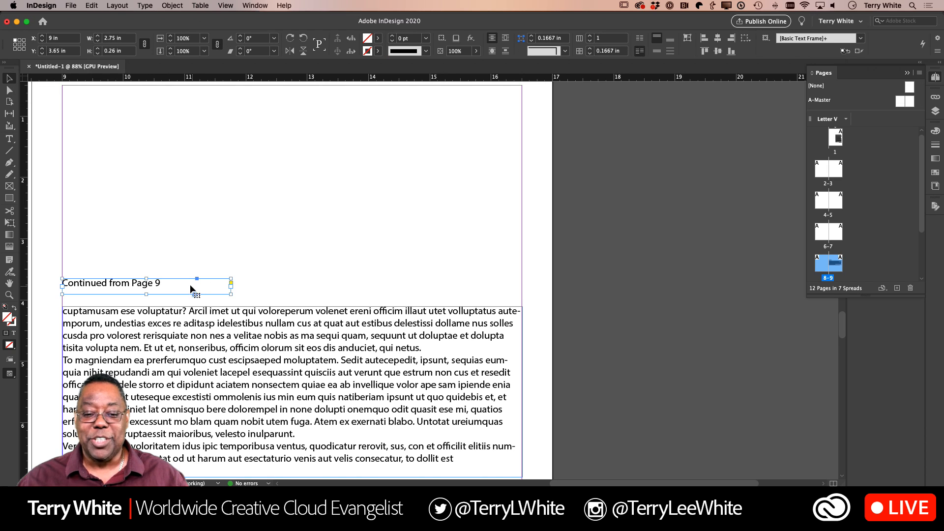
left_click_drag(175, 291, 173, 301)
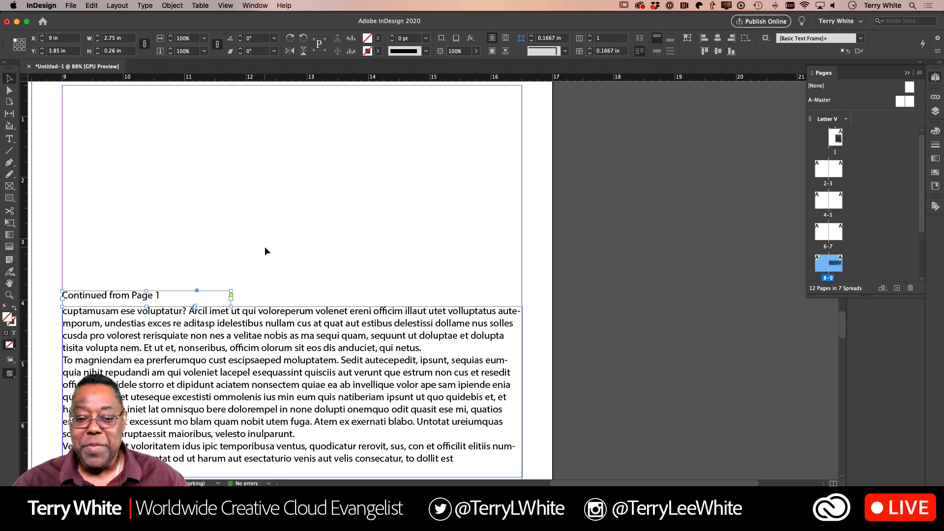
left_click(408, 240)
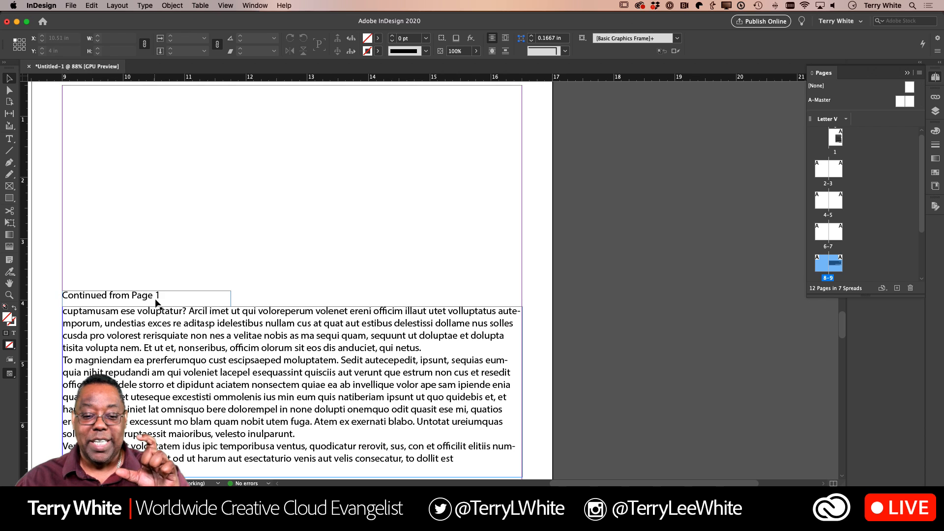
- Return from page 9 to page 1 and fit the whole page in the window to review its jump line
mouse_move(156, 301)
left_mouse_down()
mouse_move(156, 282)
mouse_move(172, 284)
mouse_move(171, 301)
left_mouse_up()
left_click(274, 275)
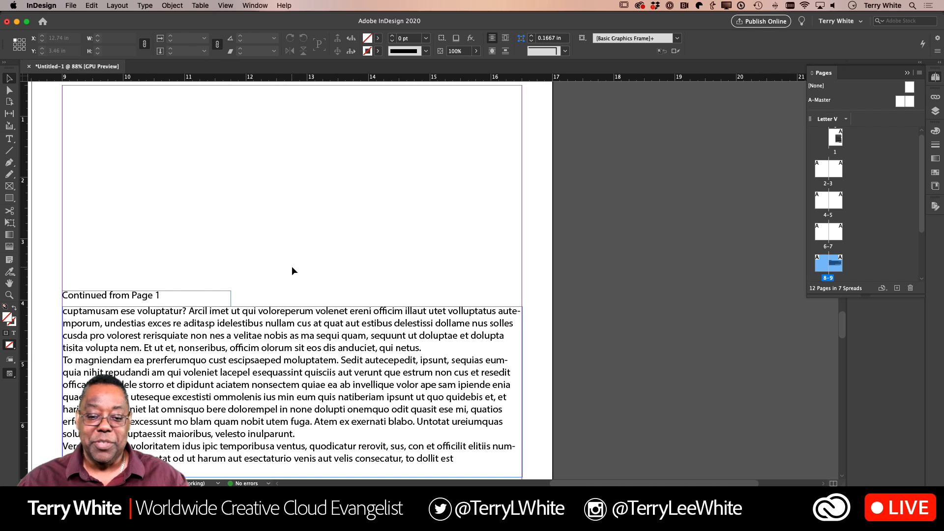
scroll(291, 266, "up", 20)
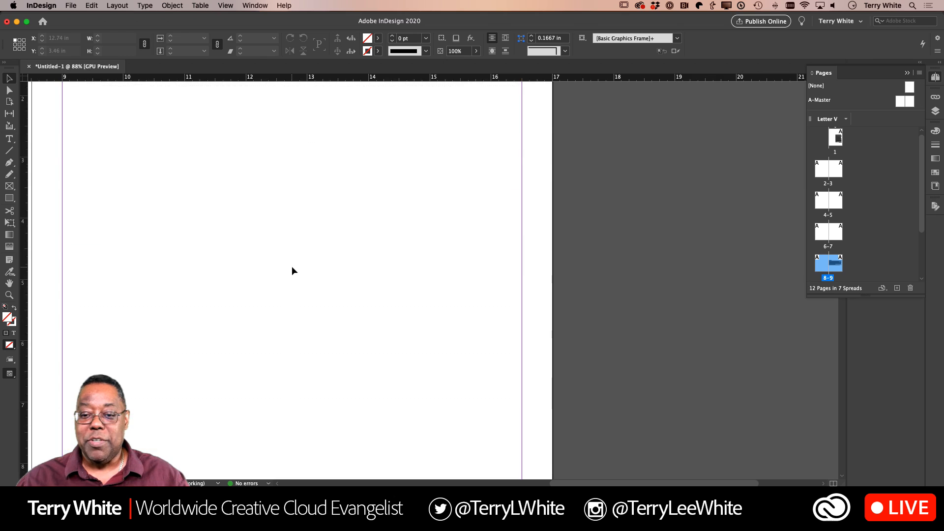
scroll(292, 267, "down", 15)
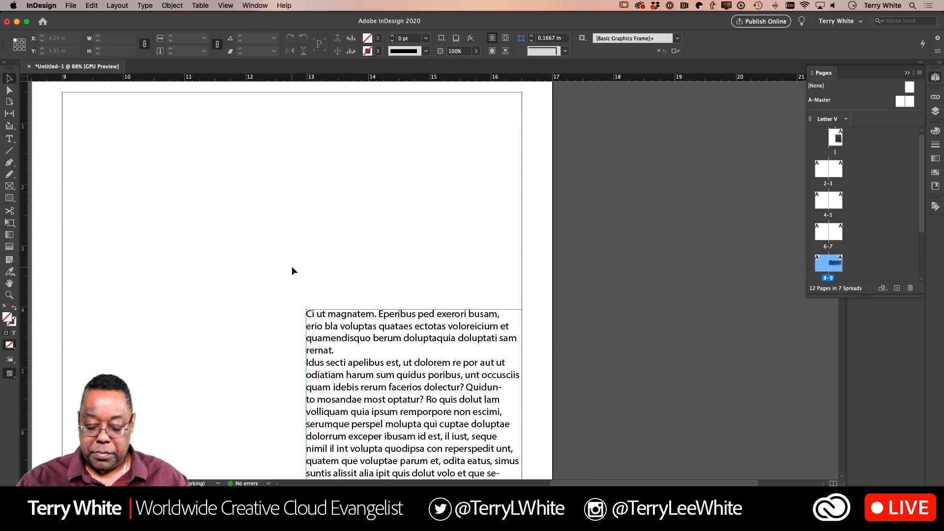
key("super+0")
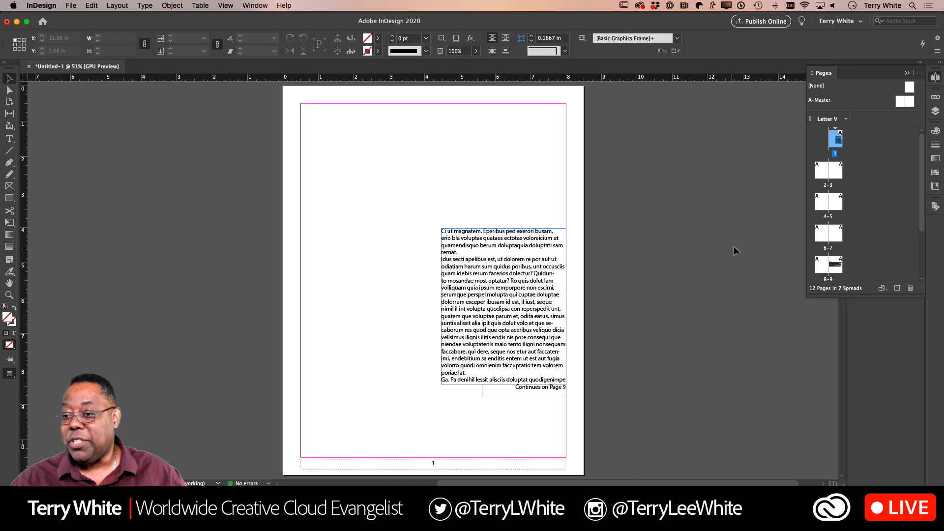
- Open the left page of A-Master and add " of " after the page number marker in its footer frame
double_click(900, 101)
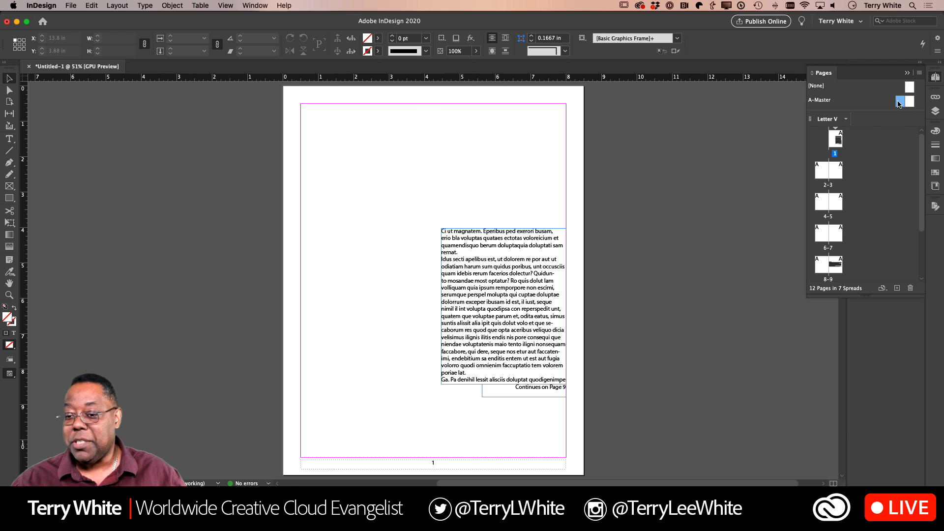
scroll(444, 464, "down", 1)
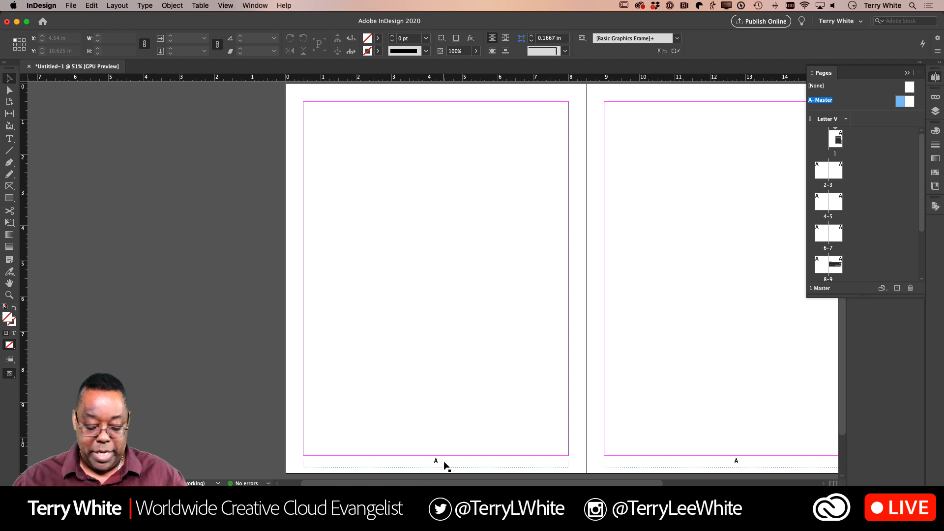
key("super+equal")
key("super+equal")
key("super+equal")
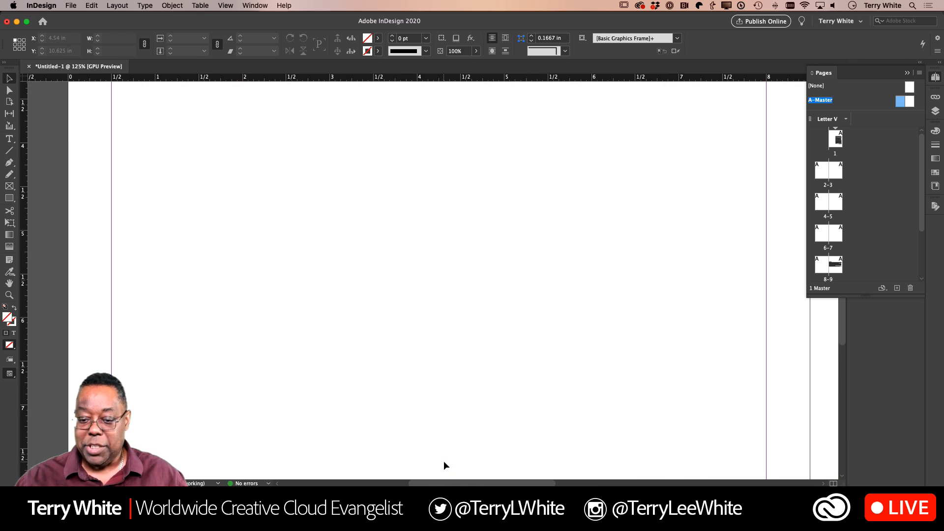
scroll(444, 466, "right", 3)
scroll(444, 465, "right", 1)
scroll(444, 465, "down", 10)
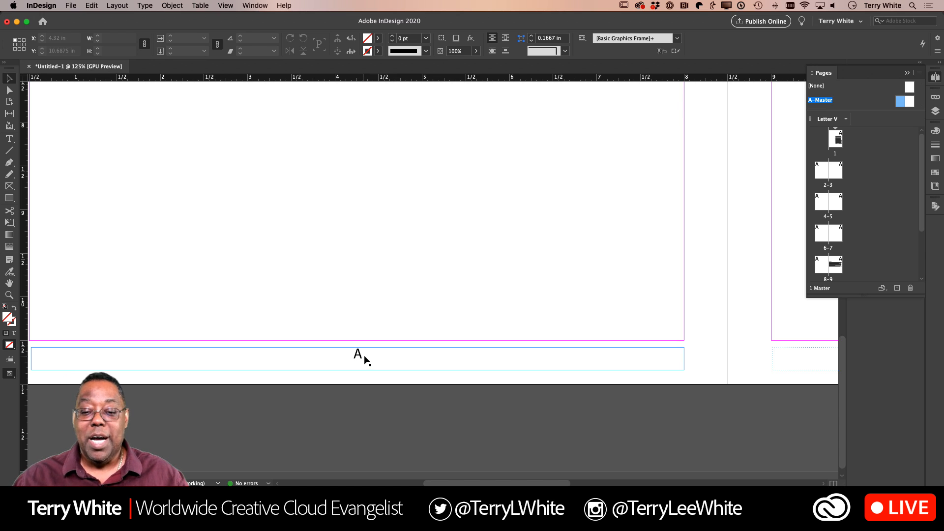
double_click(364, 356)
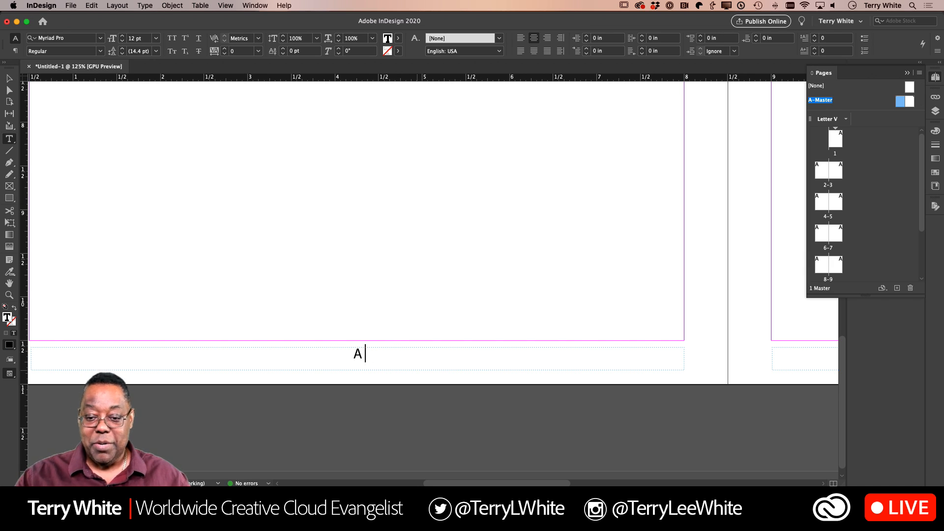
type("of")
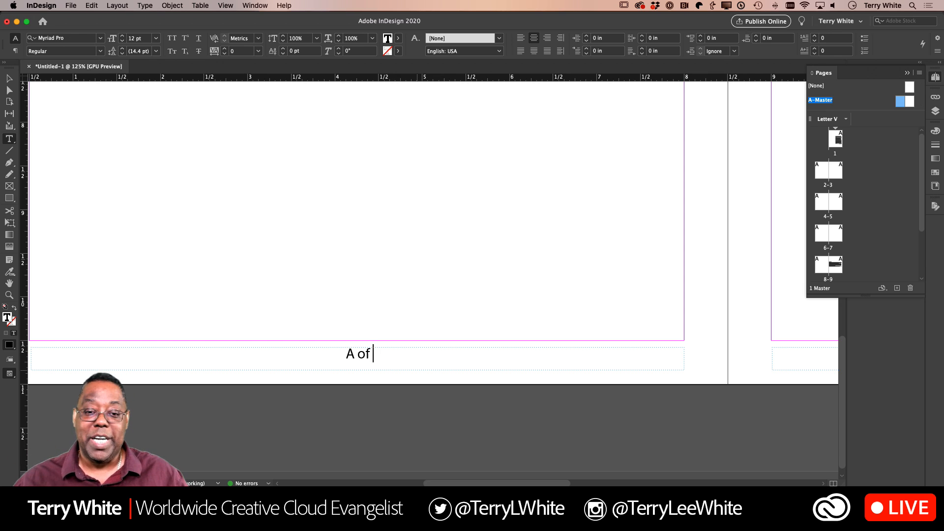
- Insert the Last Page Number text variable after " of " in the left master footer and deselect the frame
left_click(145, 5)
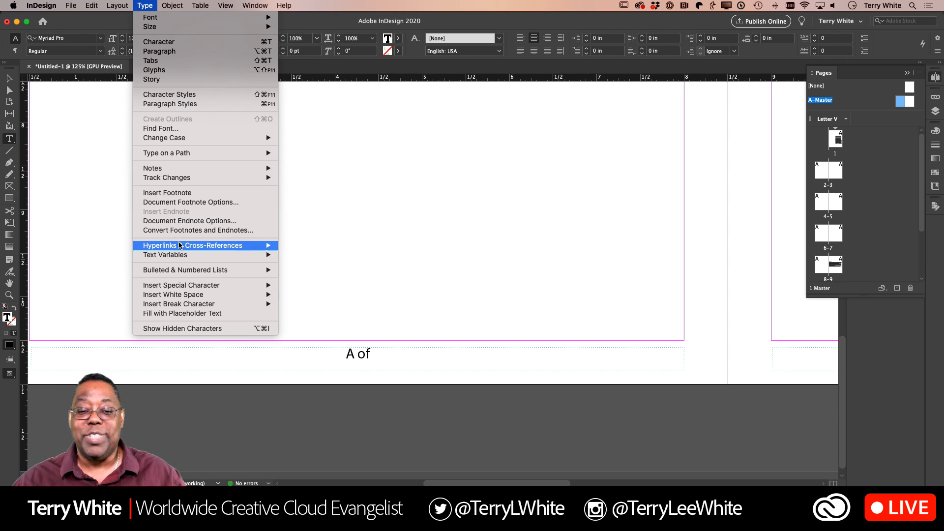
mouse_move(178, 256)
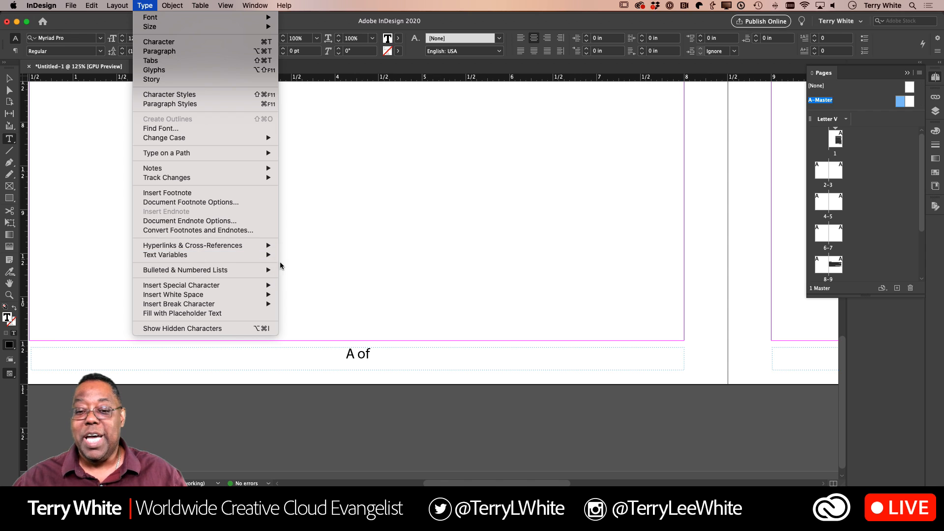
mouse_move(278, 257)
mouse_move(306, 265)
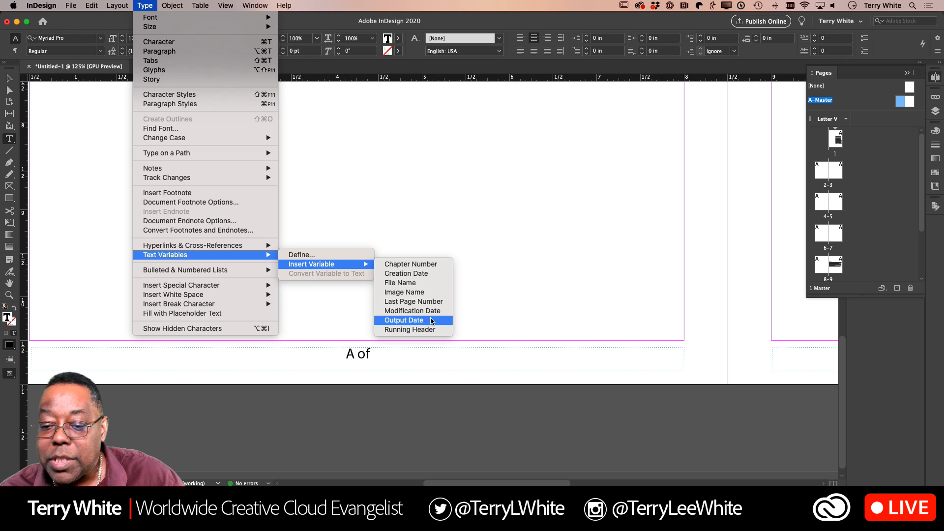
left_click(430, 302)
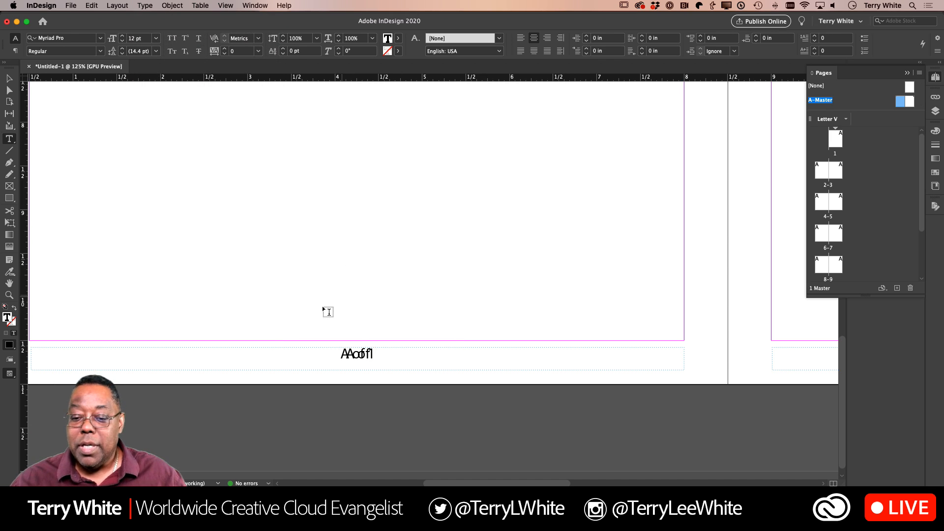
left_click(8, 79)
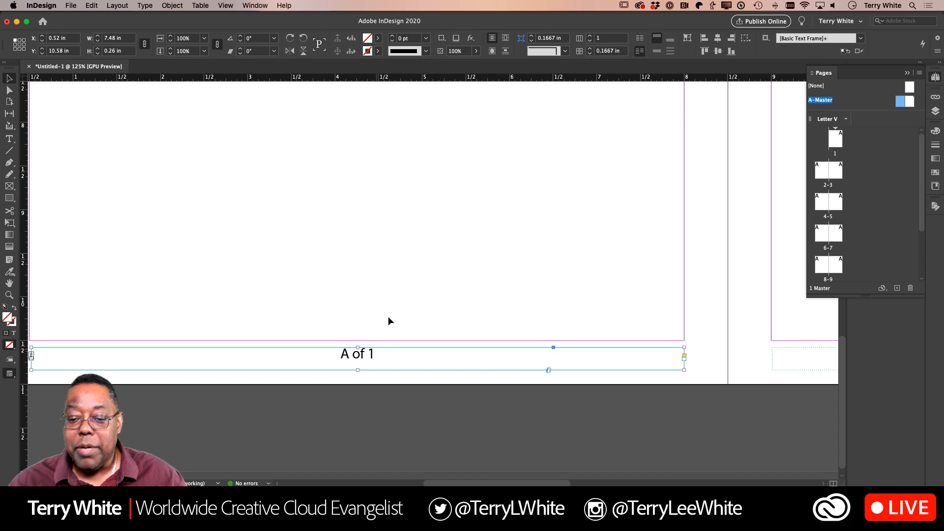
left_click(394, 299)
left_click(415, 360)
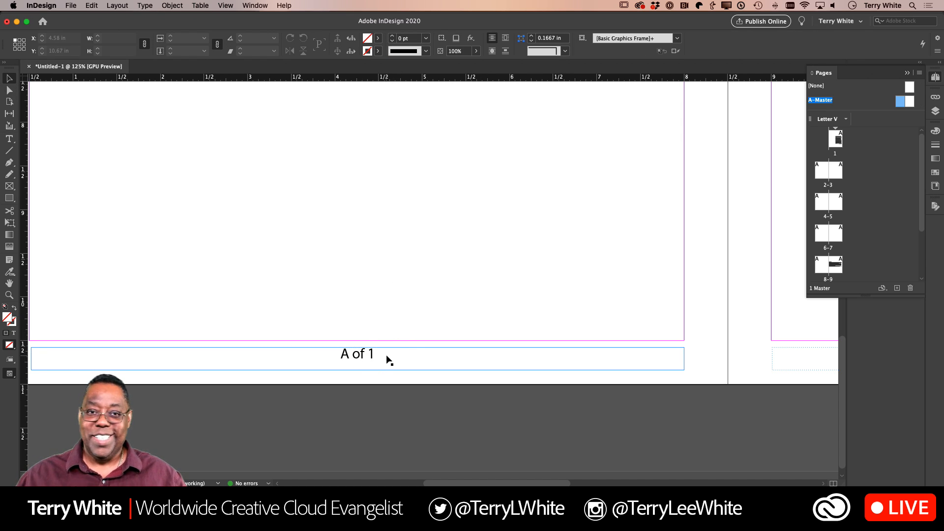
- Add " of " and the Last Page Number text variable after the page number marker in the right master page's footer
scroll(413, 365, "right", 10)
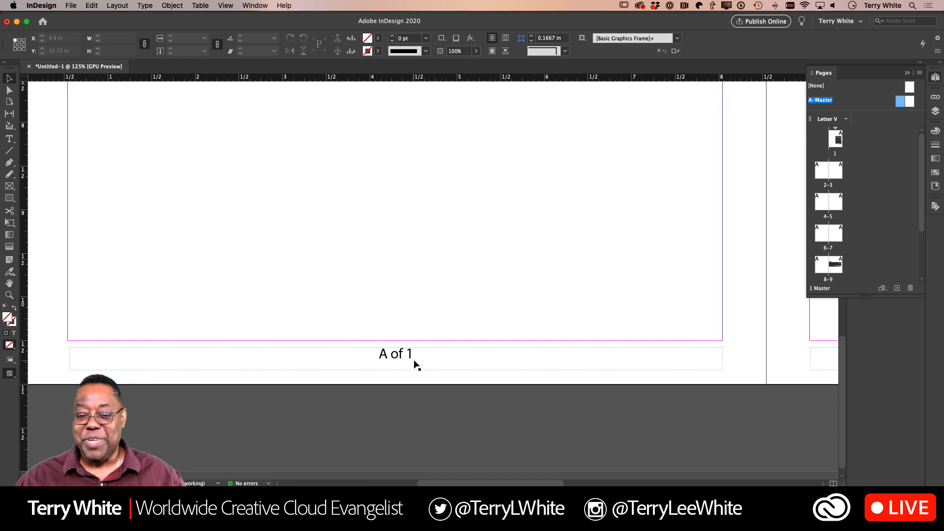
scroll(414, 365, "right", 10)
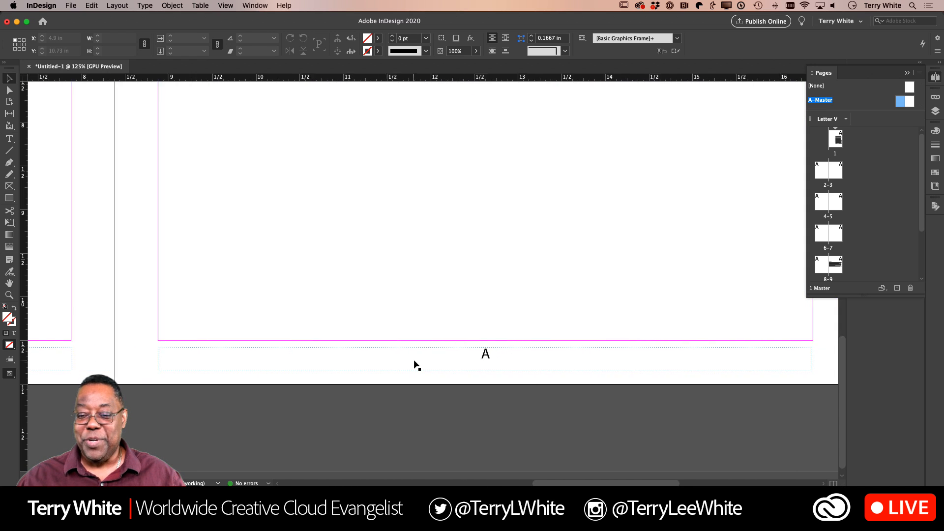
double_click(456, 356)
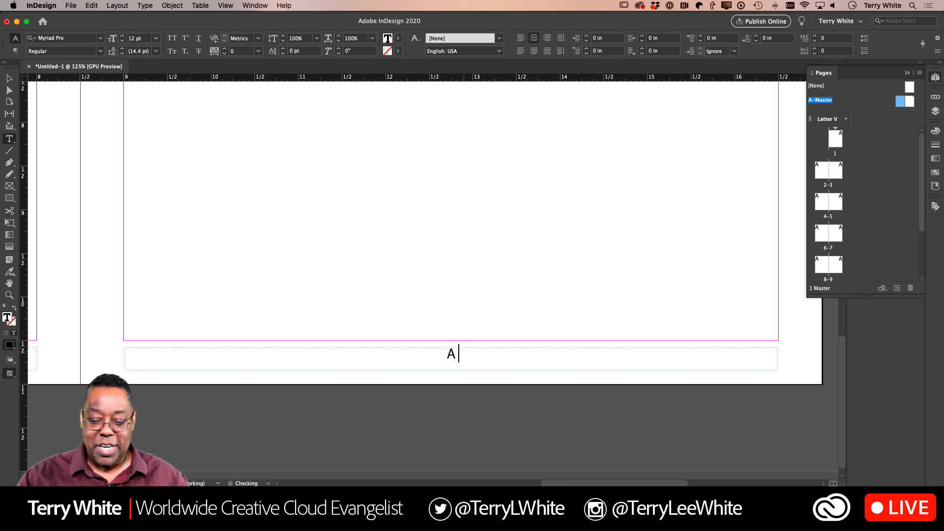
type("of")
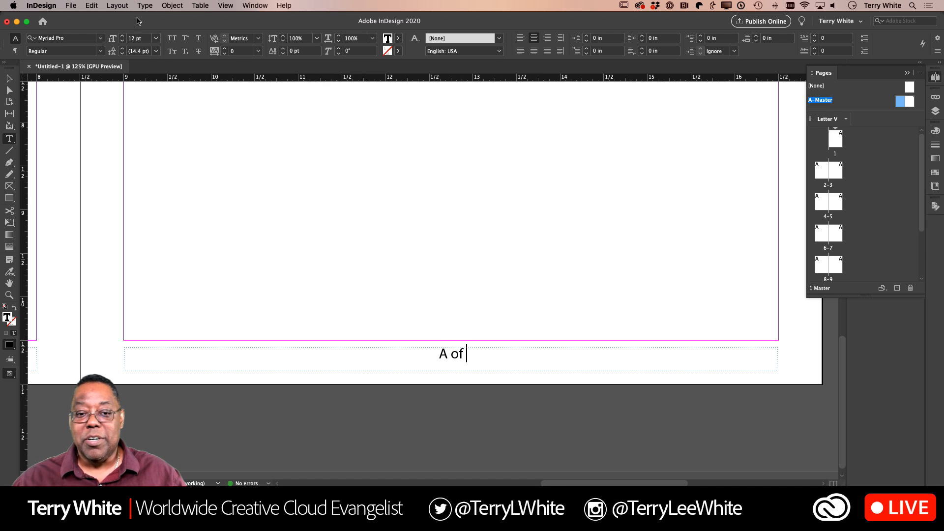
left_click(144, 5)
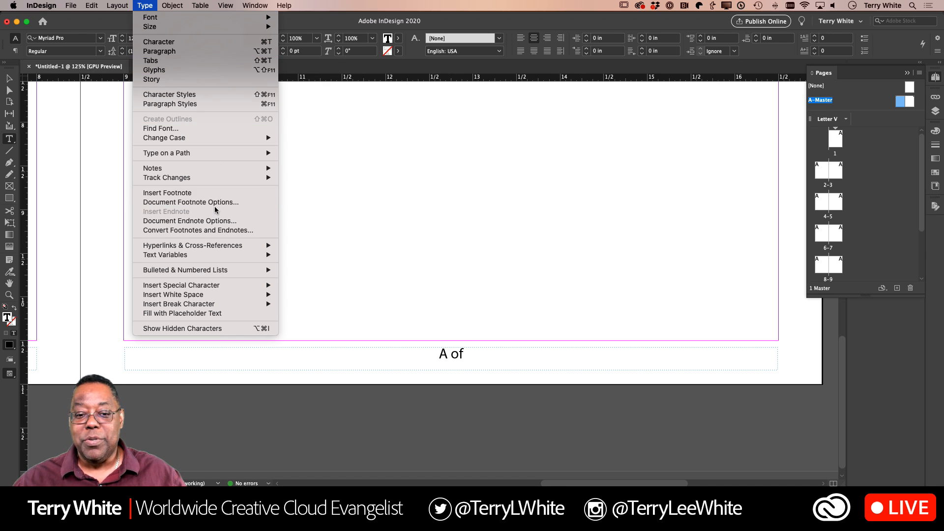
mouse_move(250, 255)
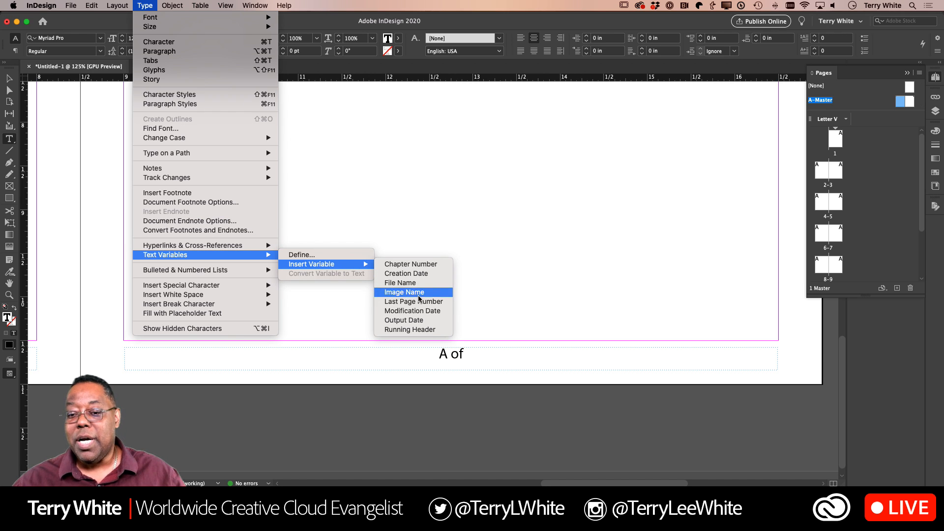
left_click(418, 302)
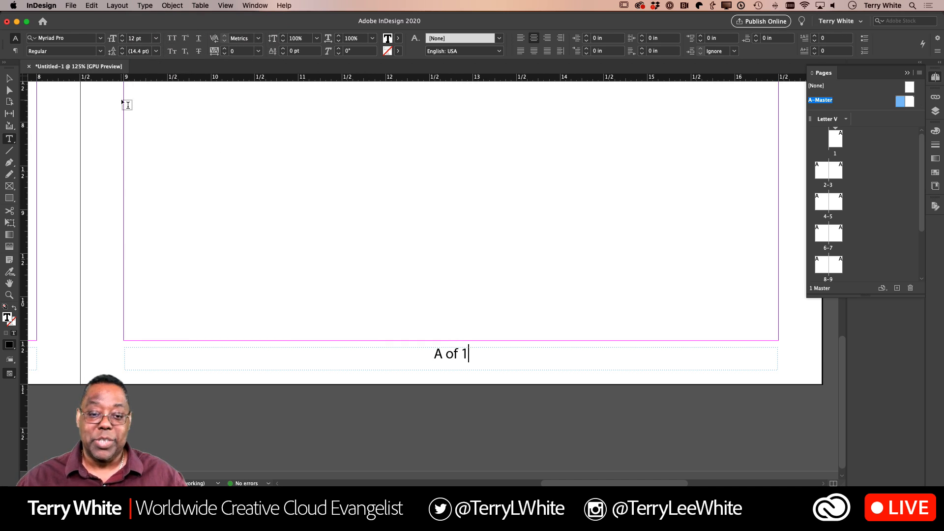
left_click(9, 78)
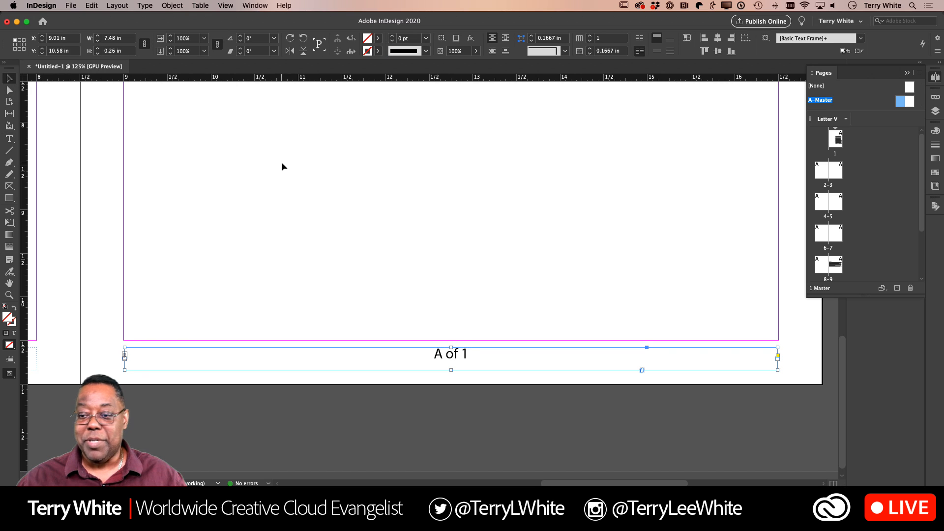
- Check the page numbering in the footers of pages 1, 9 and 12
double_click(836, 140)
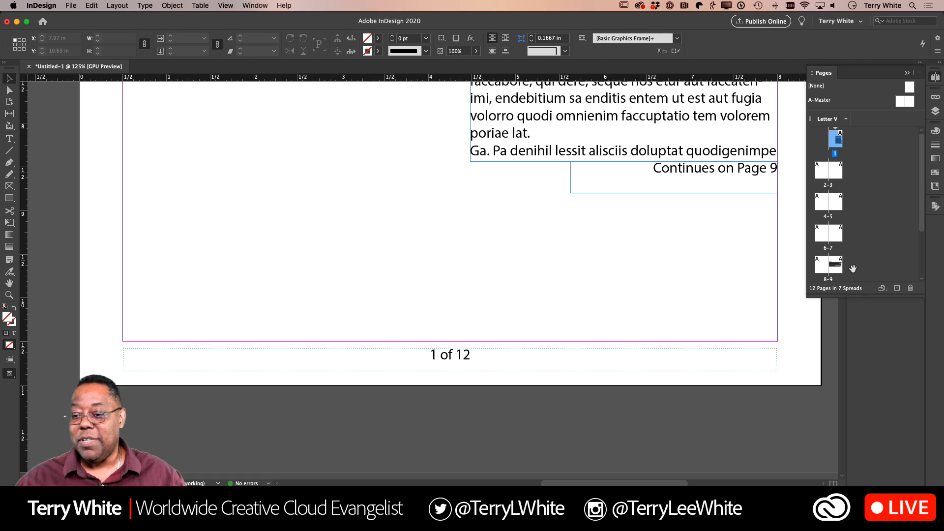
double_click(828, 276)
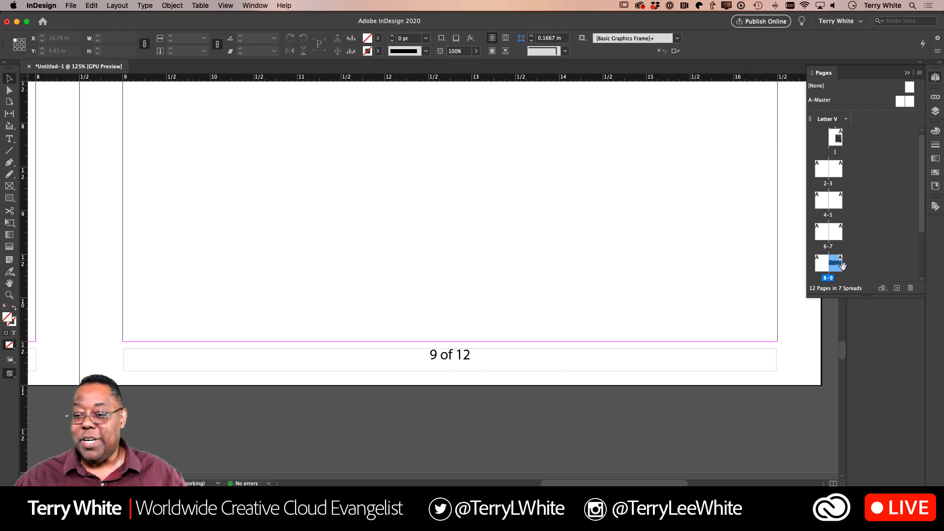
scroll(831, 271, "down", 3)
double_click(826, 263)
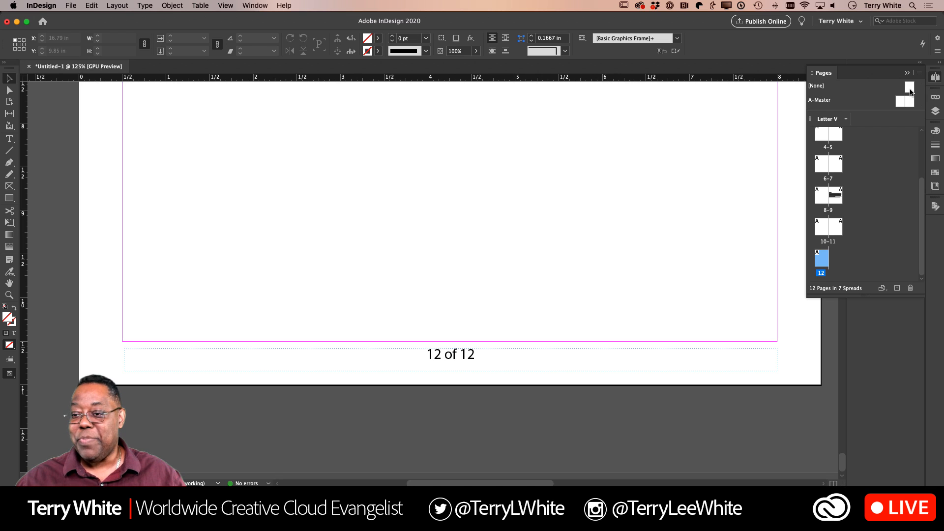
- Add a page based on A-Master beside page 12 and check the total page number in page 8's footer
left_click_drag(911, 105, 835, 261)
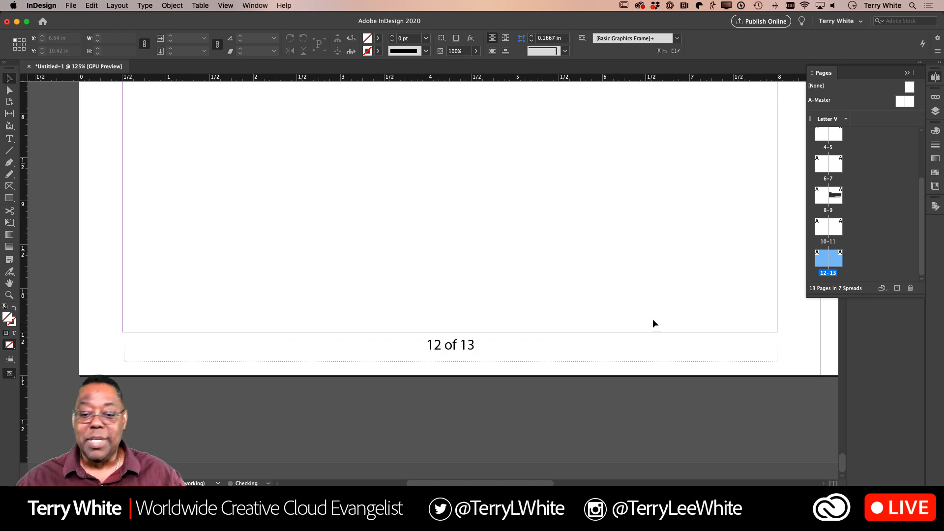
left_click(824, 200)
double_click(825, 201)
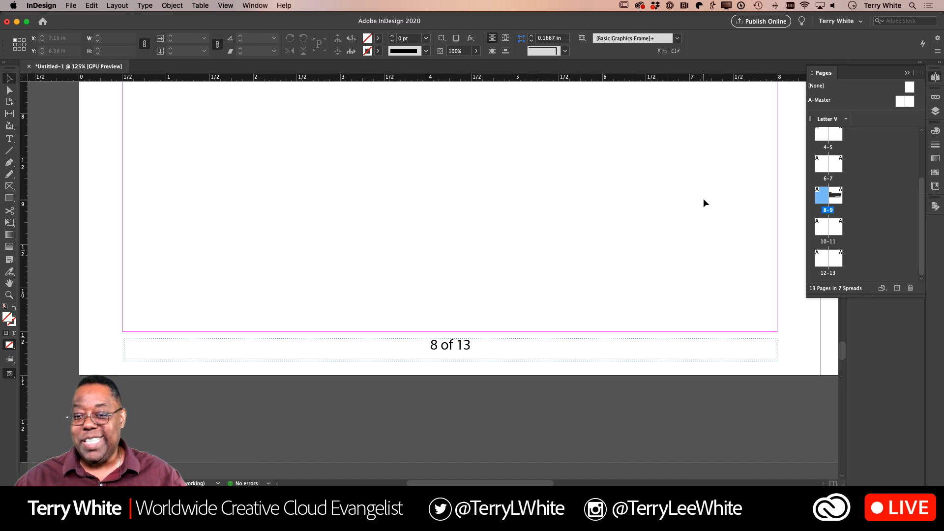
- View the whole 8-9 spread and continue to the 10-11 spread to examine the footers
scroll(703, 202, "up", 8)
scroll(703, 202, "up", 2)
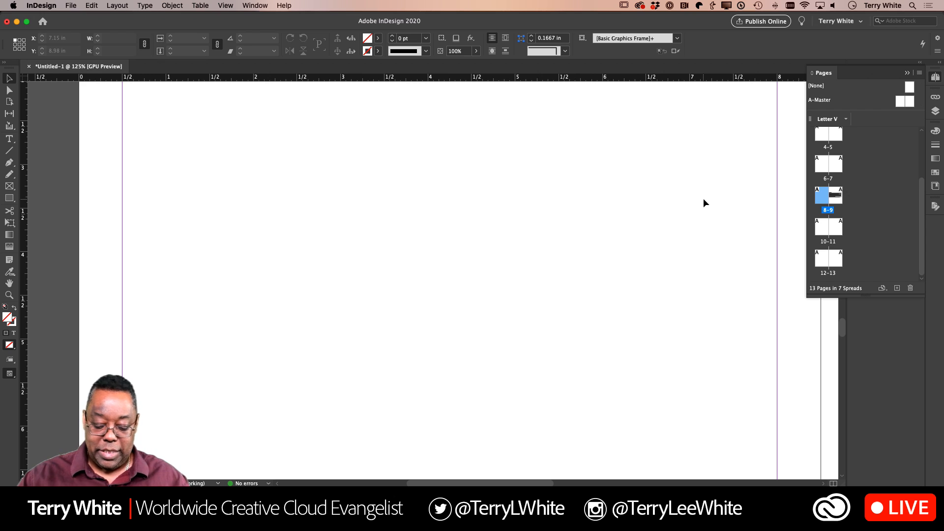
key("super+0")
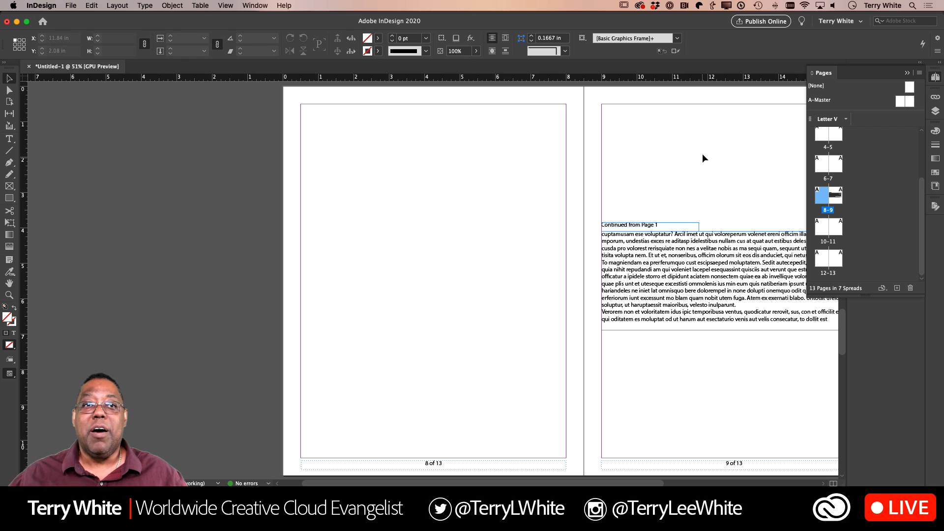
scroll(664, 164, "down", 1)
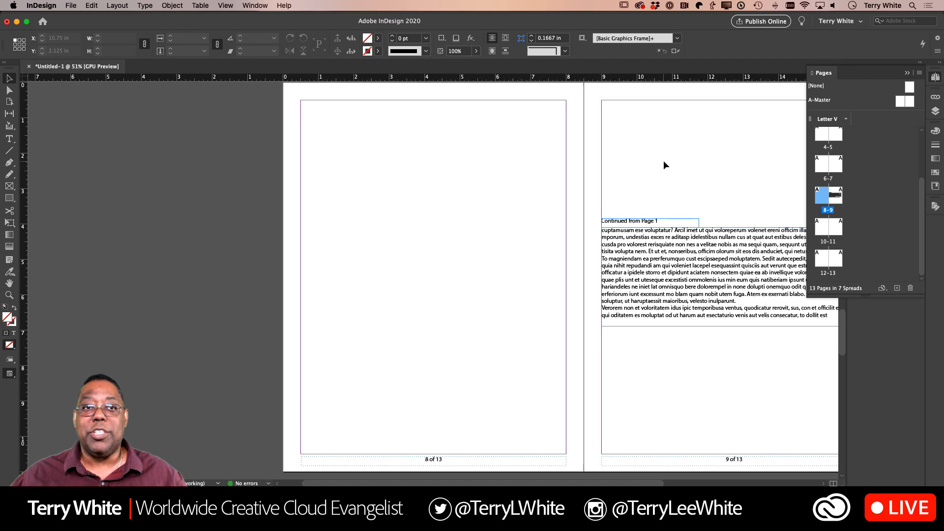
scroll(664, 164, "down", 5)
scroll(664, 165, "down", 6)
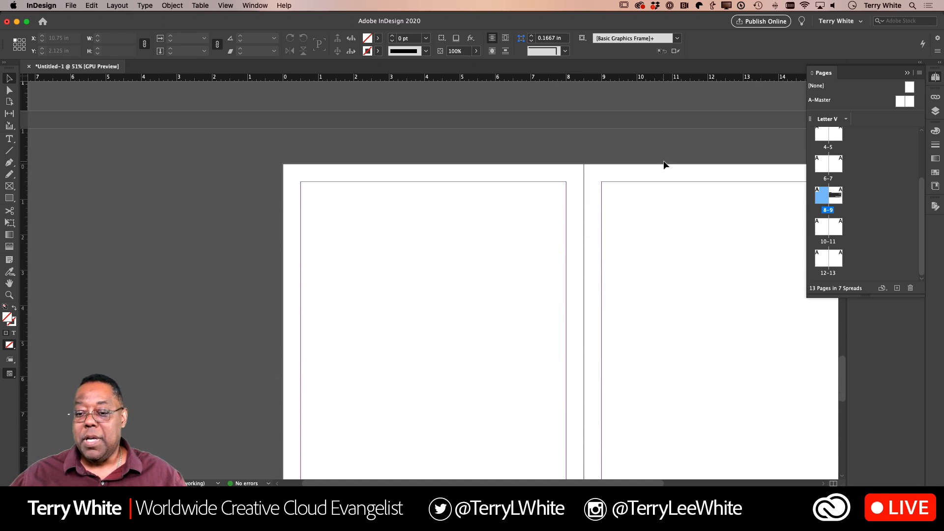
scroll(649, 165, "right", 3)
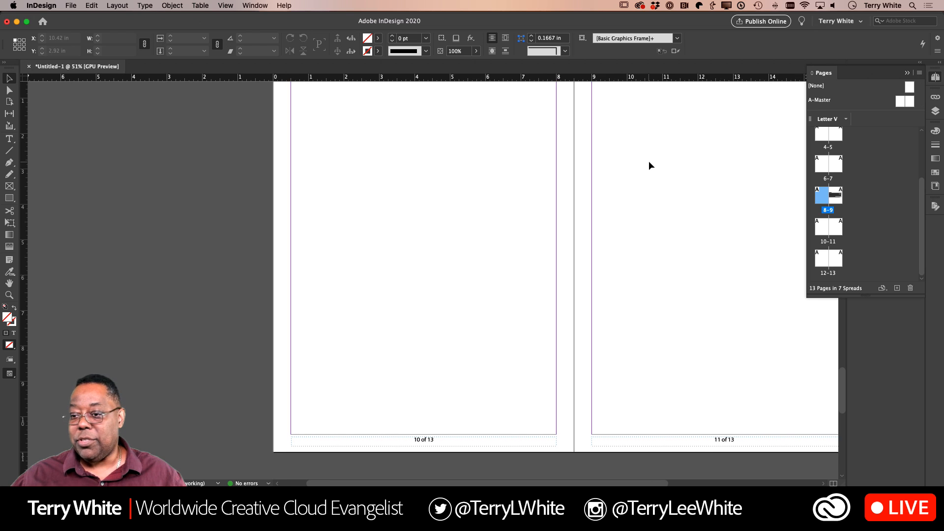
- Select page 4 and bring the 4-5 spread into view
left_click(823, 139)
right_click(823, 140)
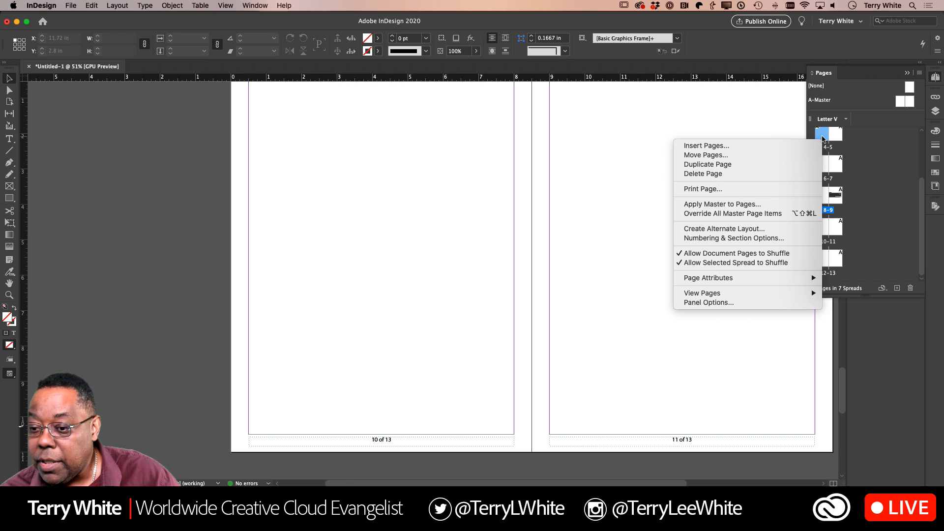
left_click(823, 139)
double_click(821, 136)
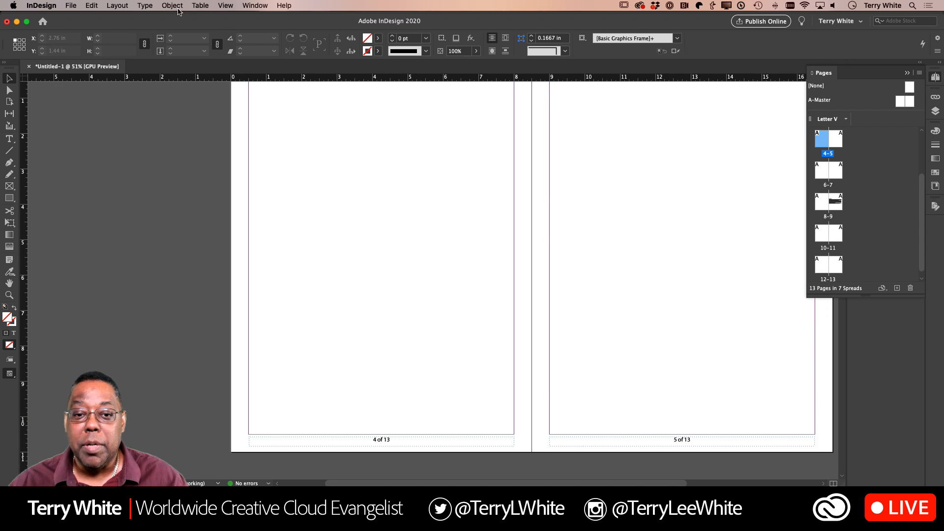
left_click(110, 5)
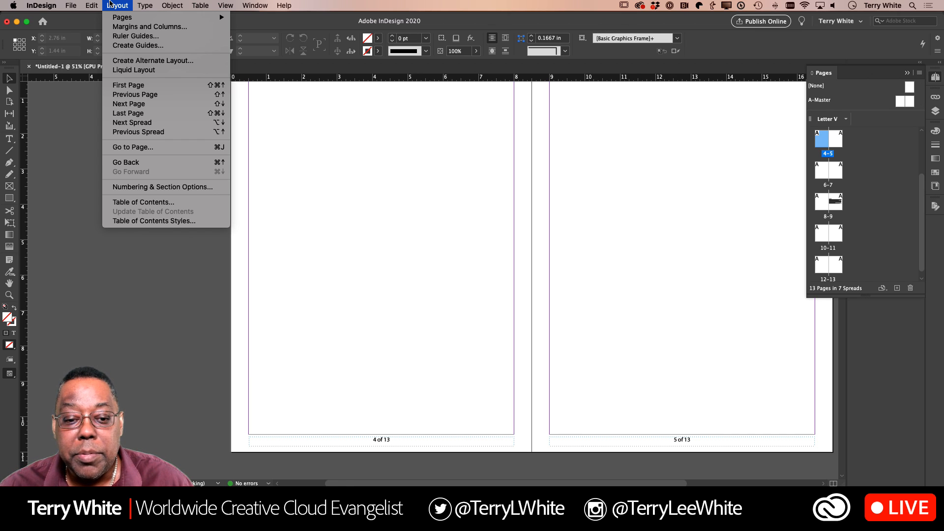
left_click(152, 187)
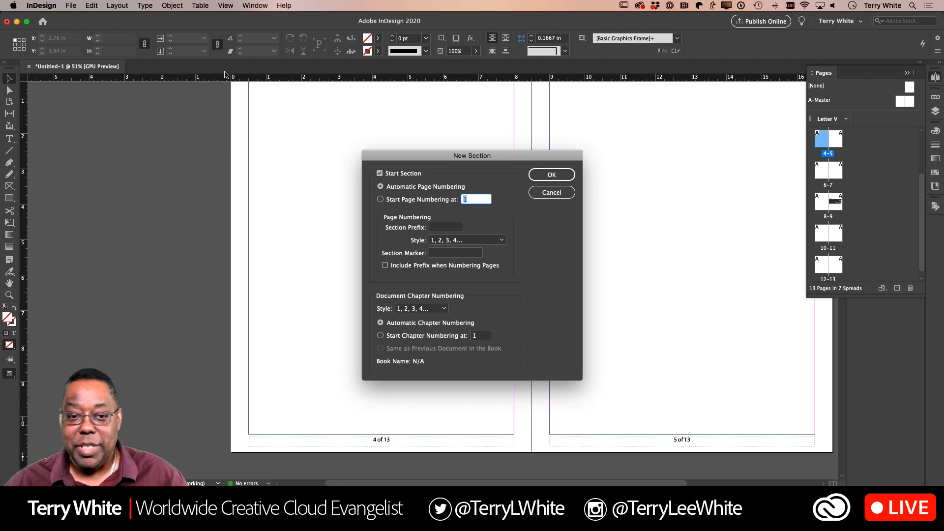
left_click(537, 193)
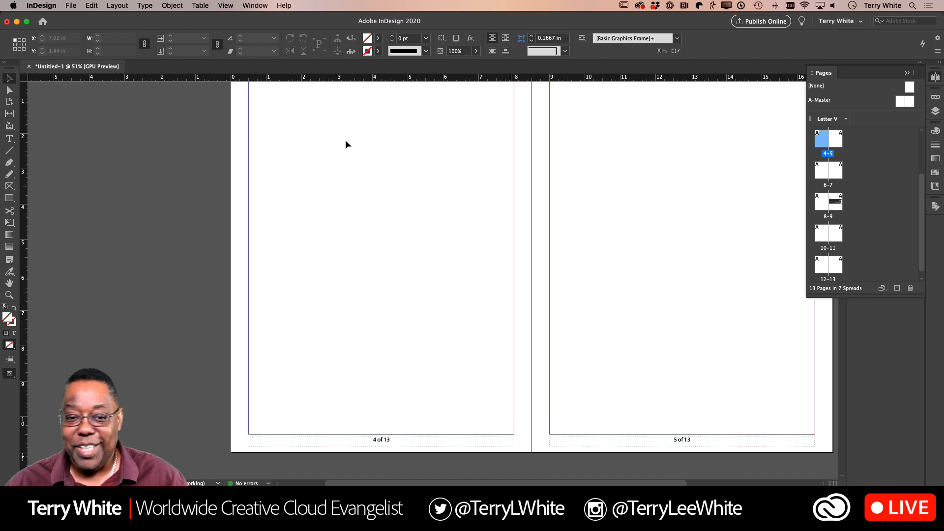
- Start a new section at page 4 with page numbering starting at 1, accepting duplicate page numbers and suppressing that warning in future
left_click(124, 8)
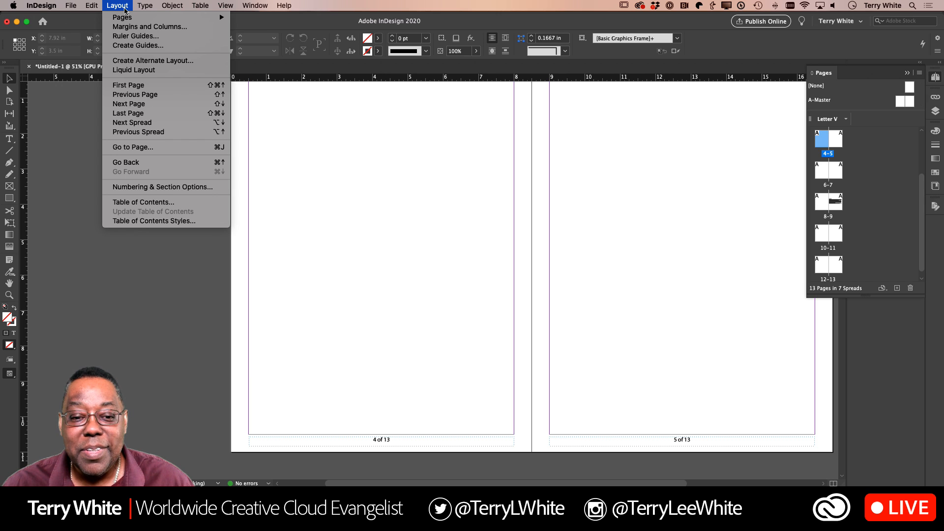
left_click(149, 188)
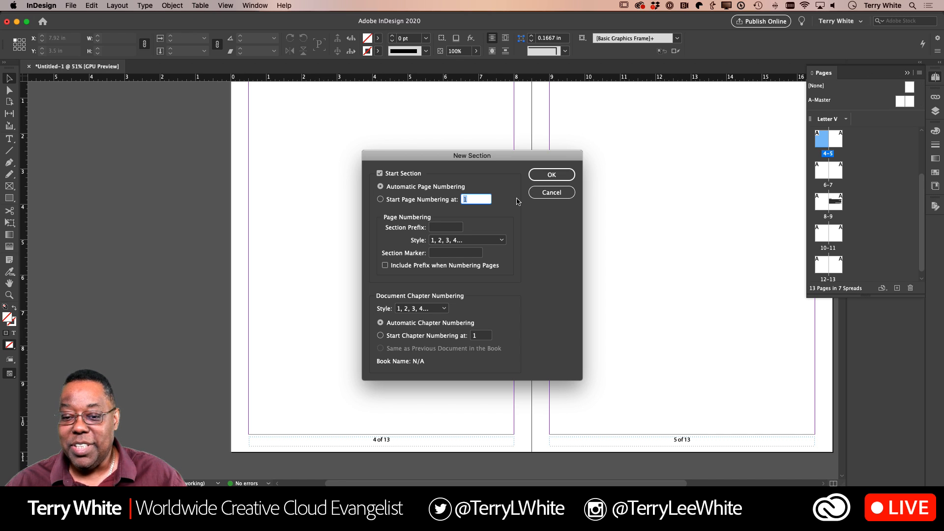
left_click(419, 203)
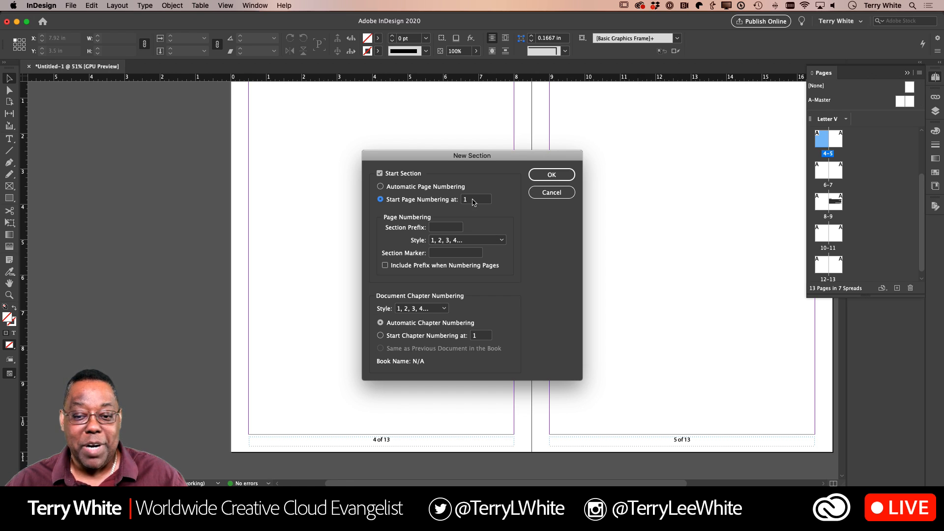
left_click(540, 181)
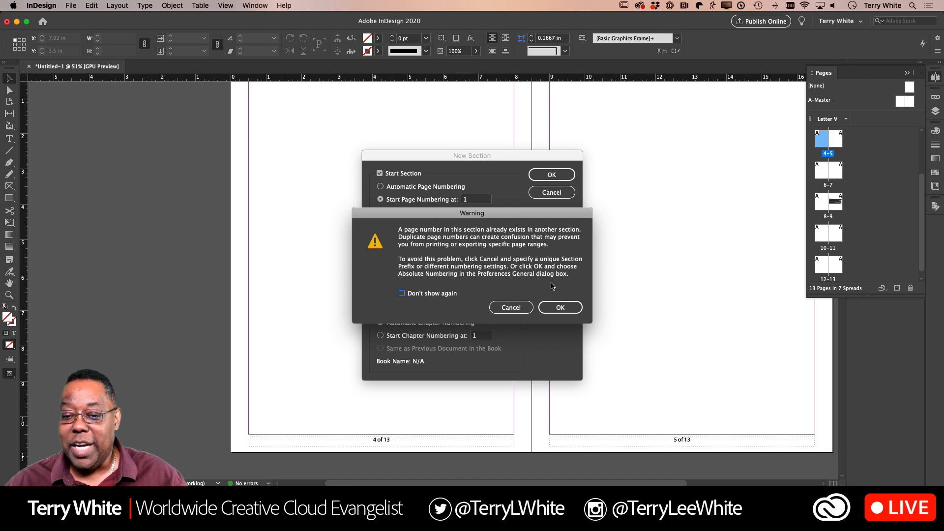
left_click(424, 294)
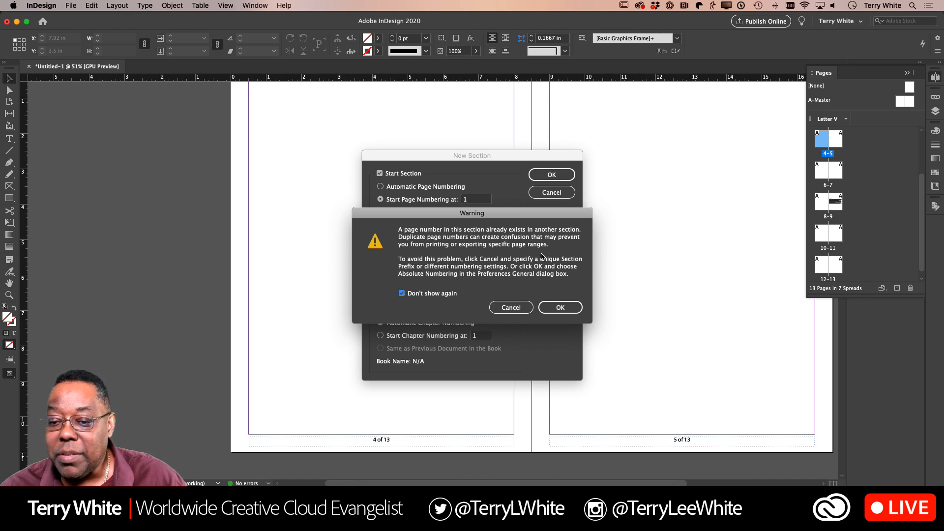
left_click(555, 305)
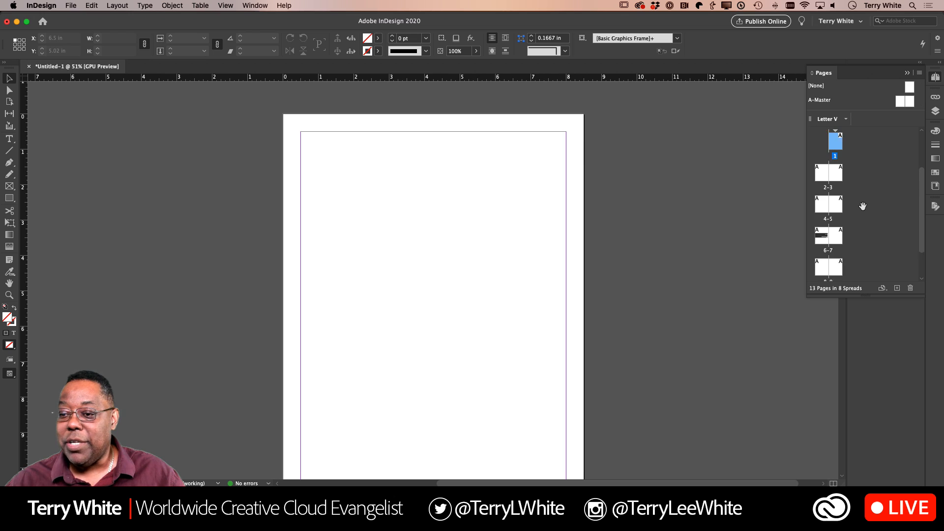
- Check the page totals in the footers on the first page of each section, then return to the document's first page
scroll(863, 206, "up", 2)
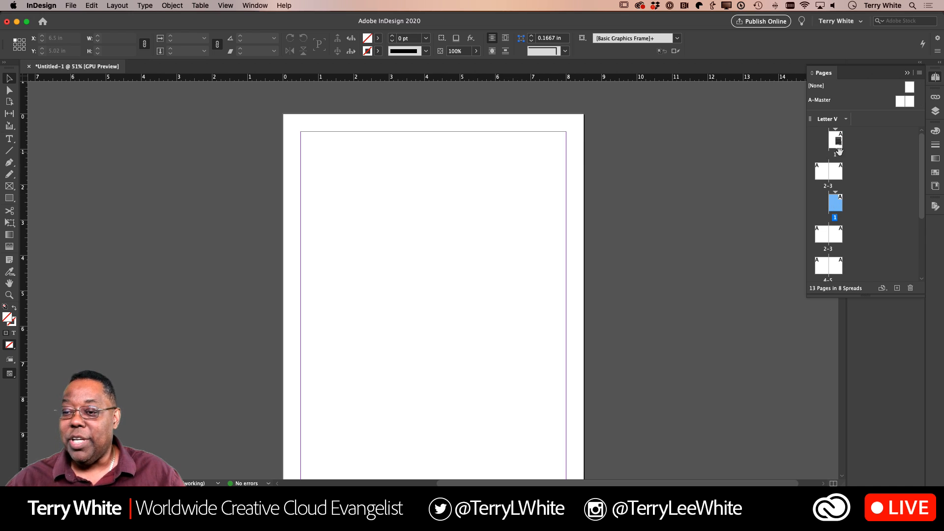
double_click(838, 142)
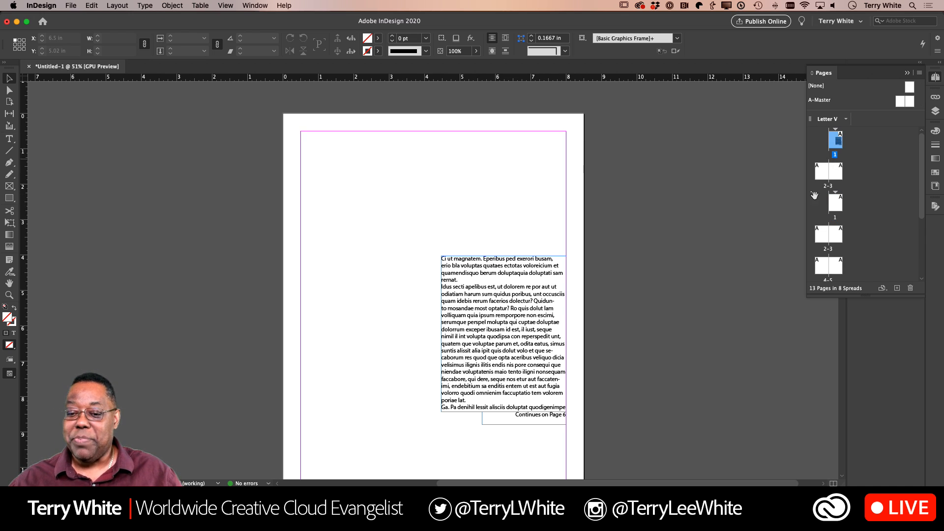
scroll(646, 279, "down", 3)
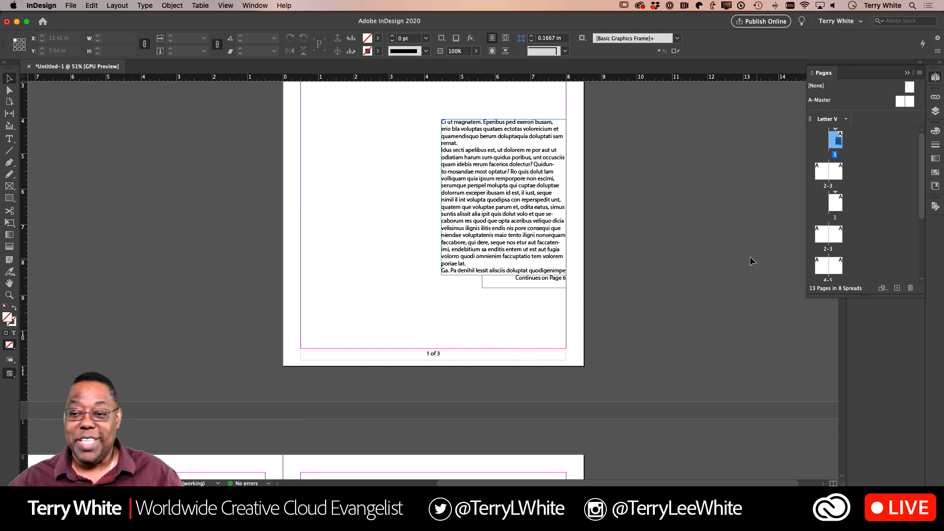
double_click(834, 208)
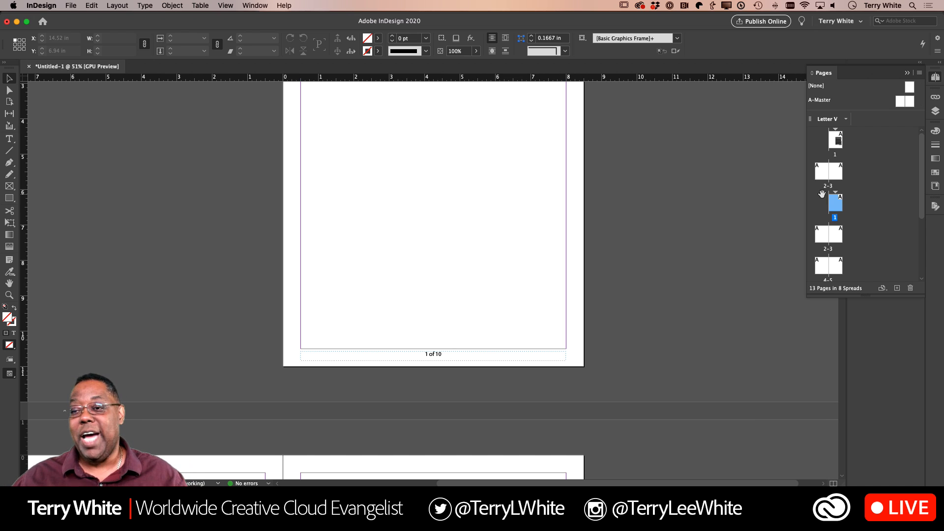
double_click(834, 144)
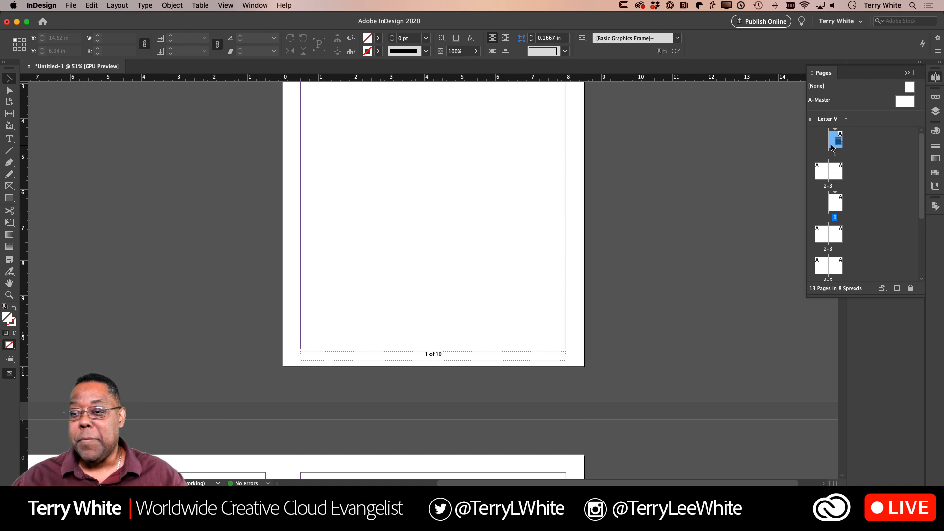
- Set the first section's page numbering style to A, B, C, D
left_click(117, 5)
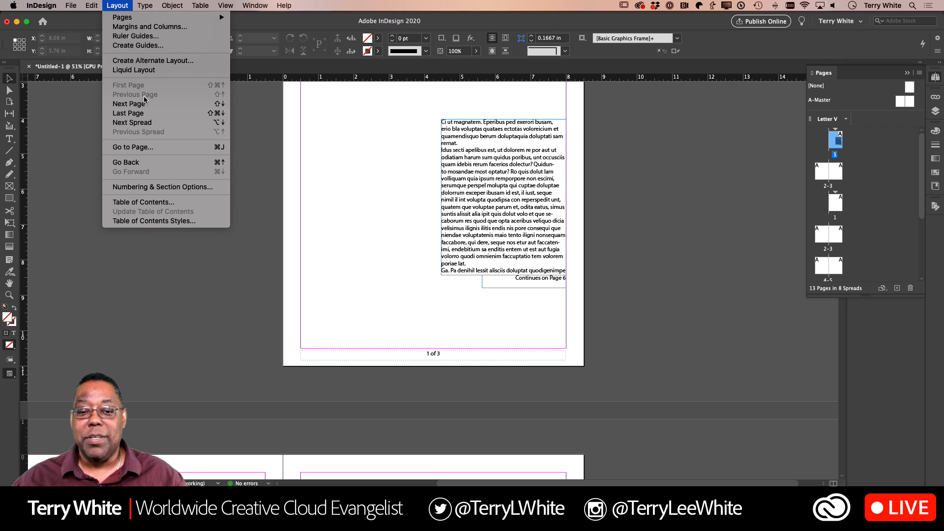
left_click(151, 186)
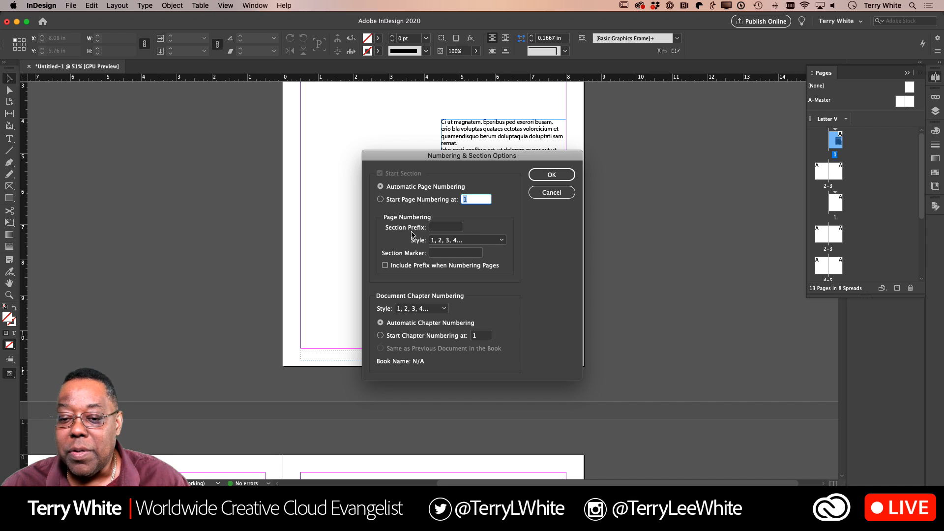
left_click(449, 240)
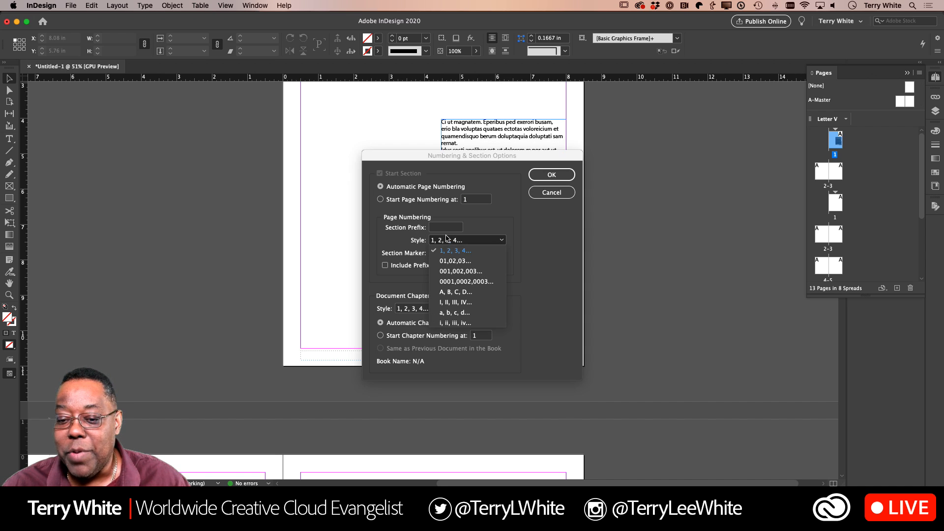
left_click(469, 292)
left_click(551, 175)
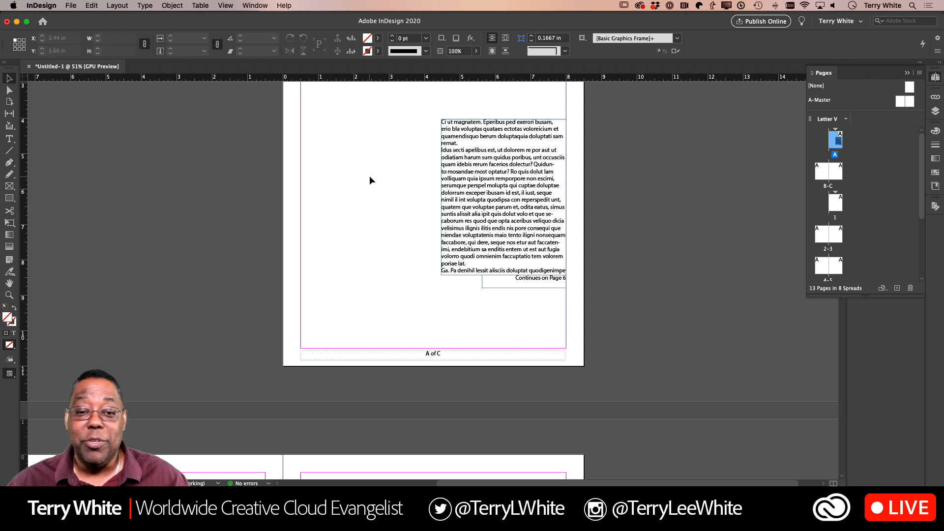
- Change the first section's page numbering style to uppercase Roman numerals (I, II, III, IV)
left_click(114, 6)
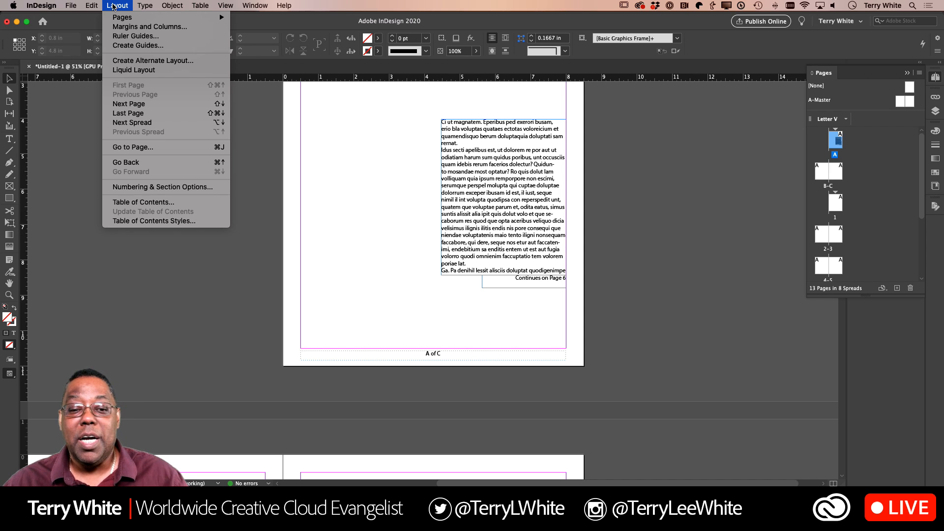
left_click(162, 187)
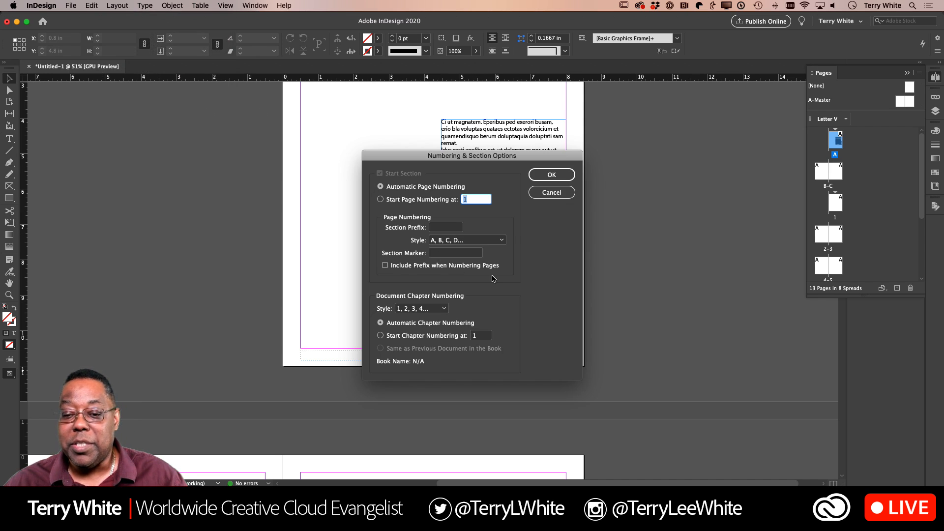
left_click(472, 241)
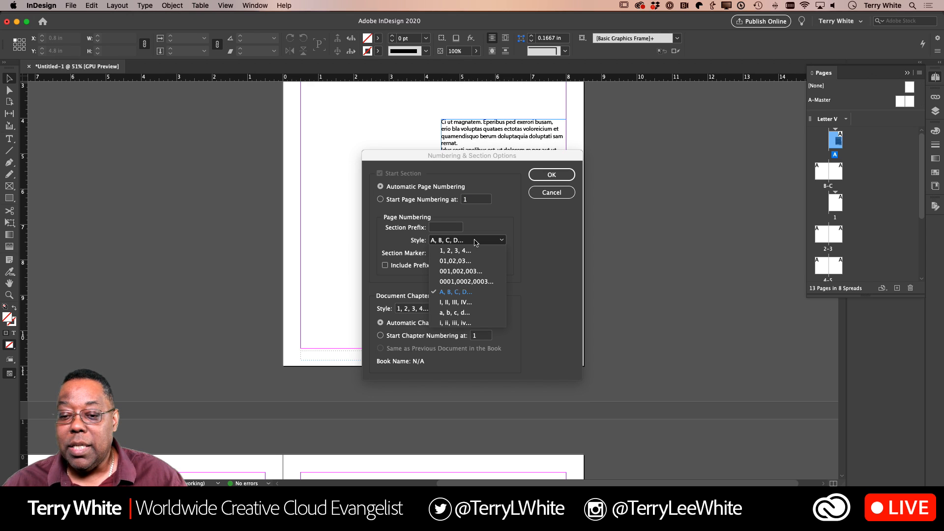
left_click(471, 302)
left_click(550, 175)
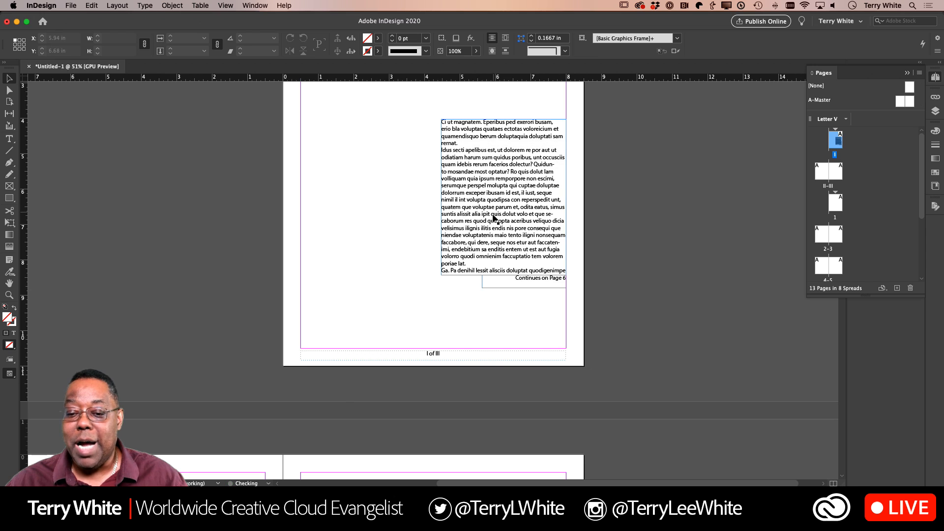
- Examine the footers from the Roman-numbered II-III spread through to the second section's 2-3 spread
scroll(482, 284, "down", 20)
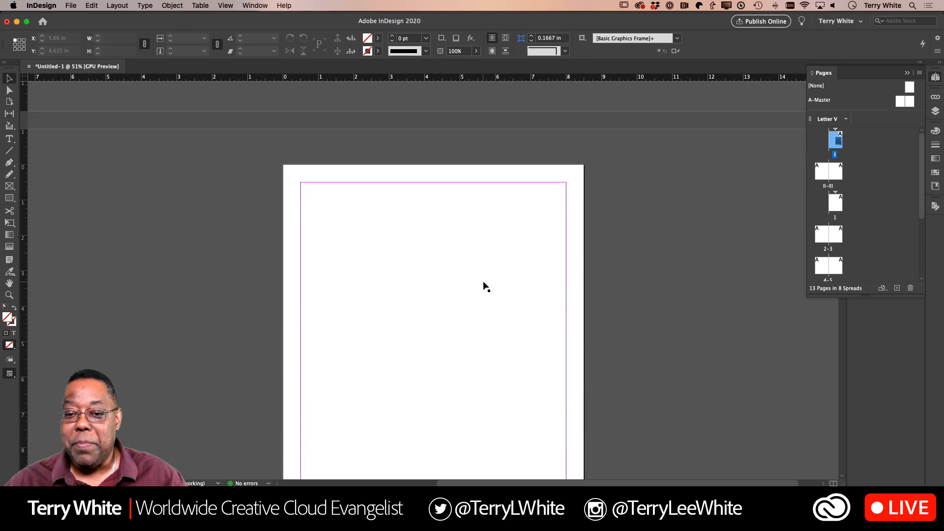
scroll(484, 287, "up", 5)
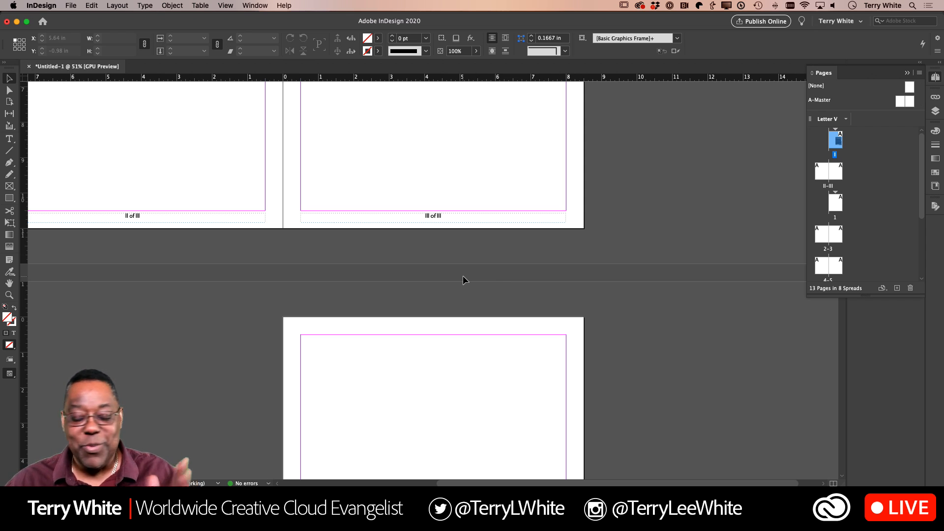
scroll(473, 271, "down", 15)
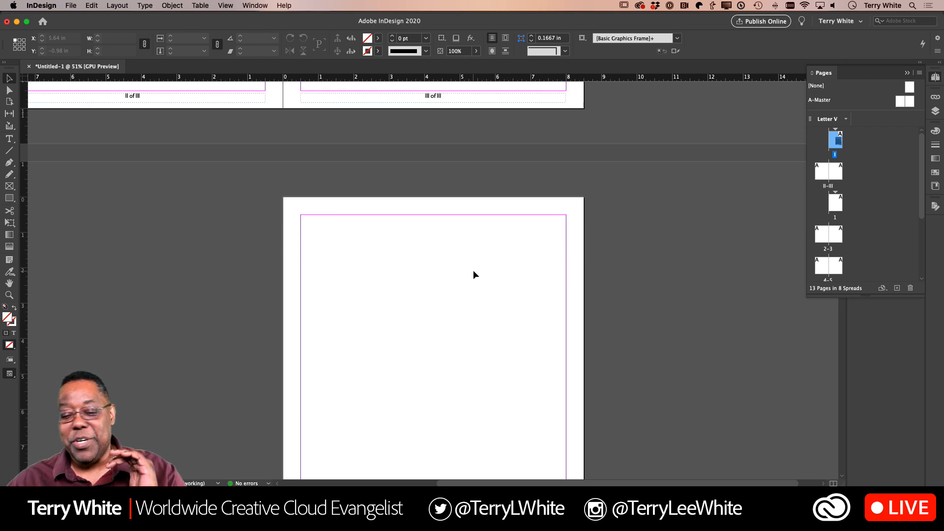
scroll(473, 270, "down", 1)
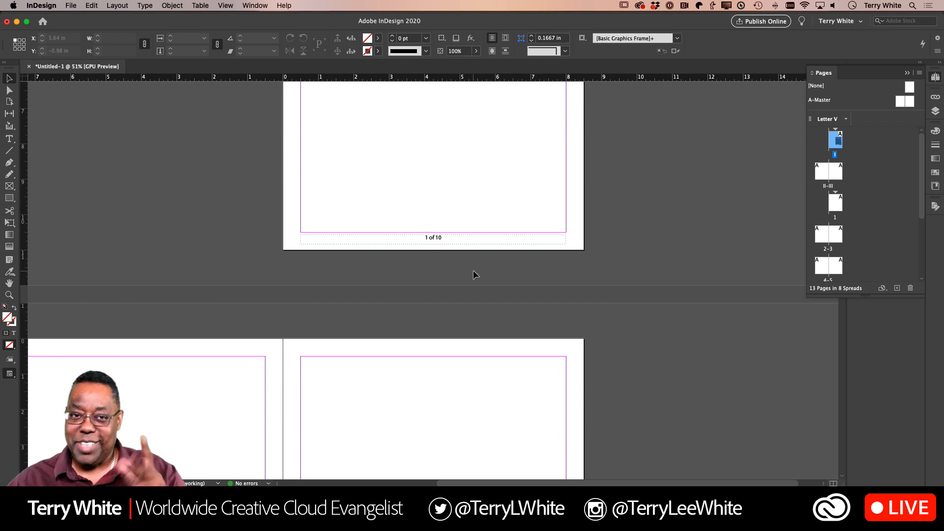
scroll(473, 270, "down", 15)
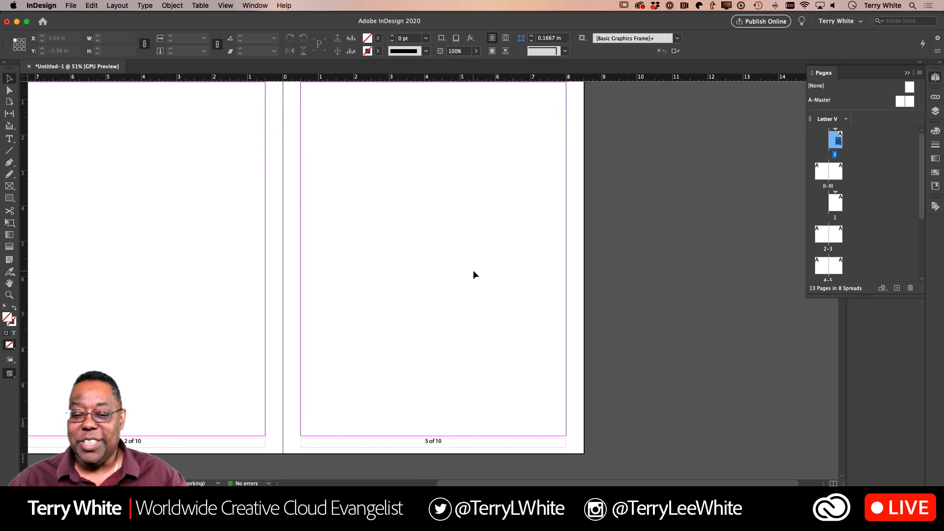
scroll(473, 270, "up", 1)
scroll(473, 271, "up", 3)
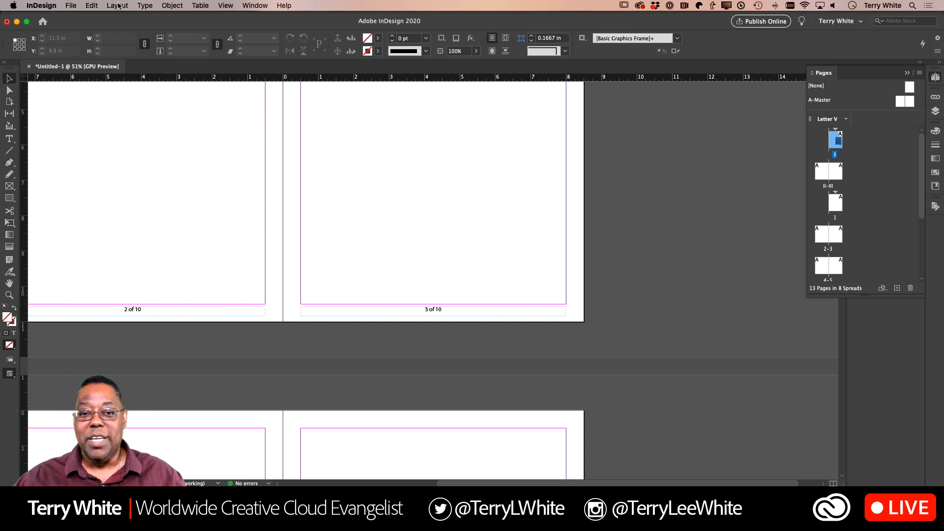
left_click(145, 5)
mouse_move(219, 276)
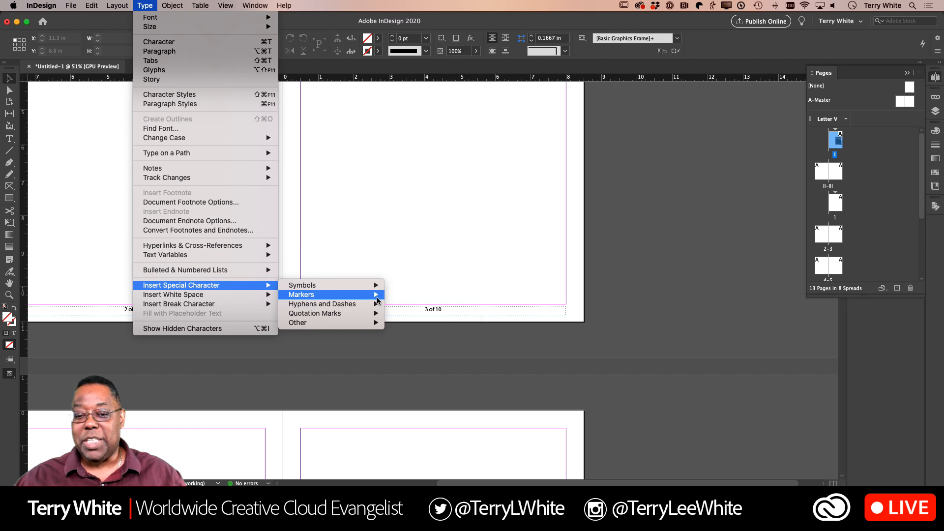
mouse_move(372, 296)
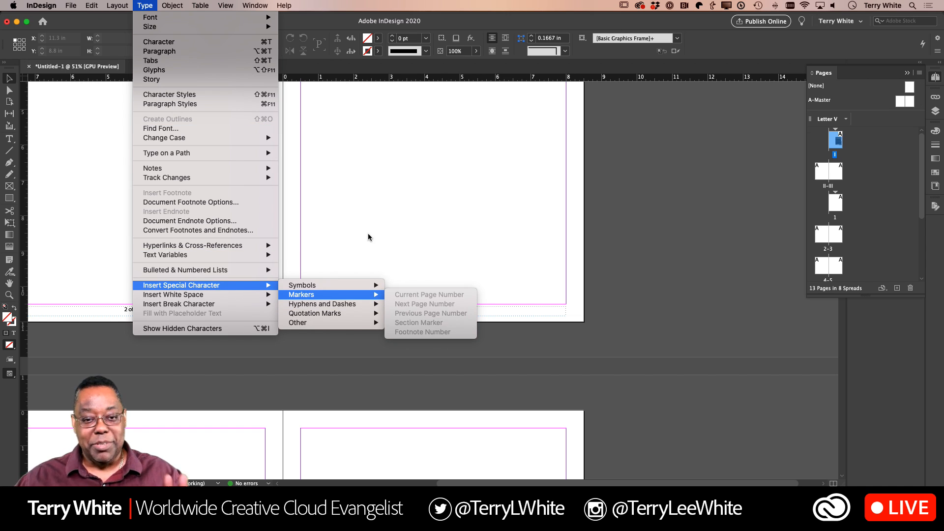
left_click(476, 210)
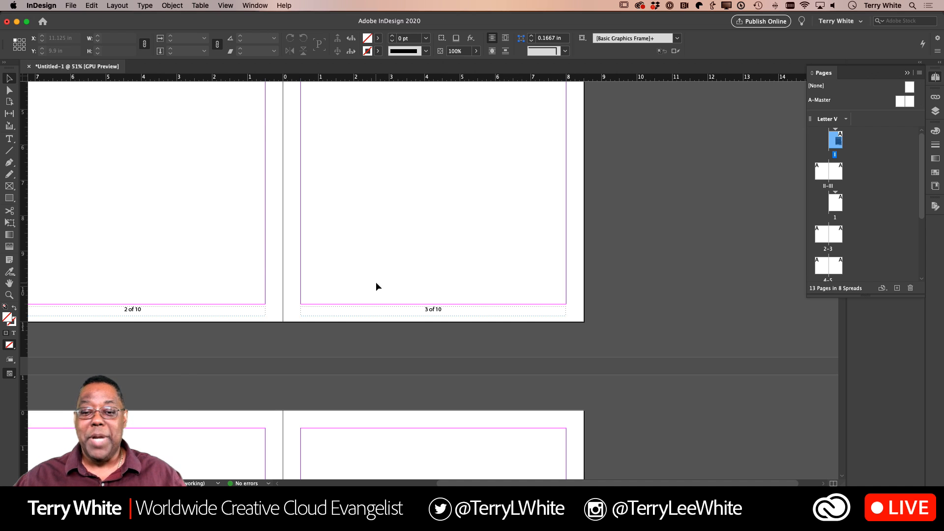
scroll(376, 283, "down", 10)
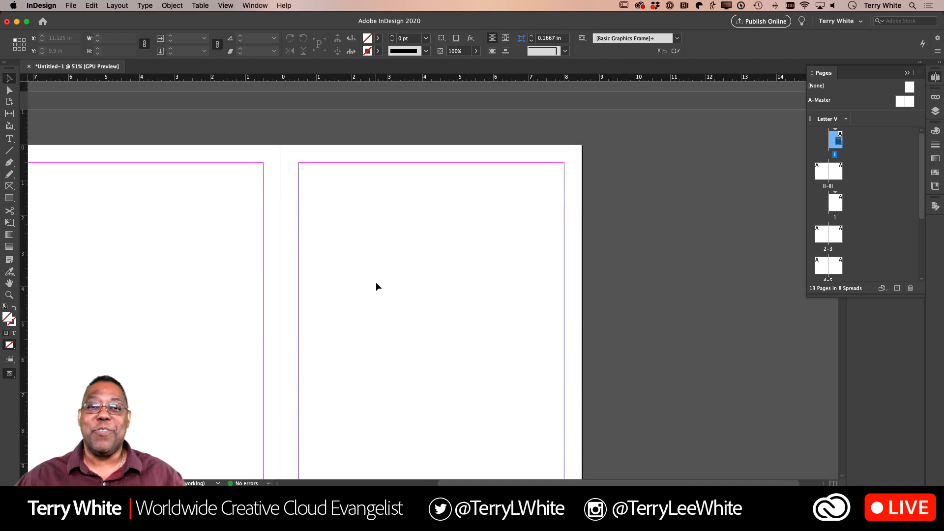
scroll(376, 286, "up", 20)
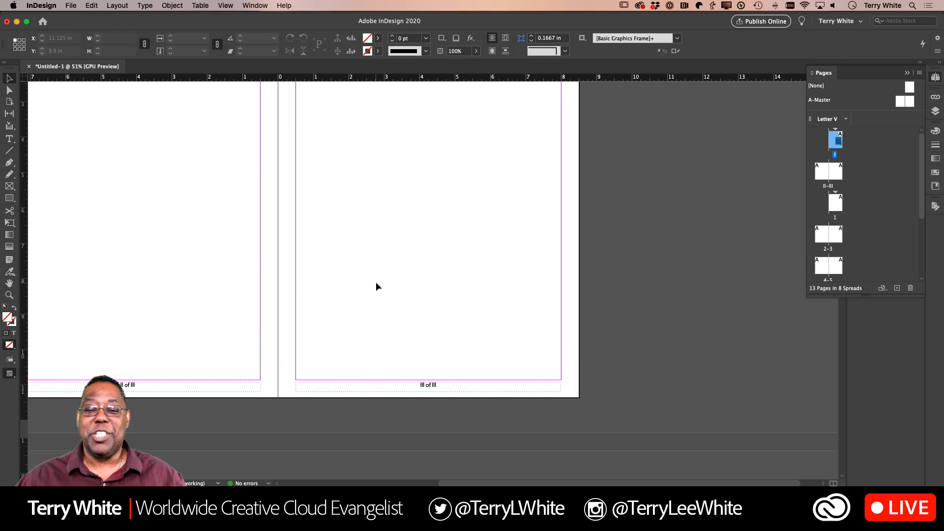
- Apply the [None] master to the document's first page to remove its footer
scroll(376, 286, "up", 20)
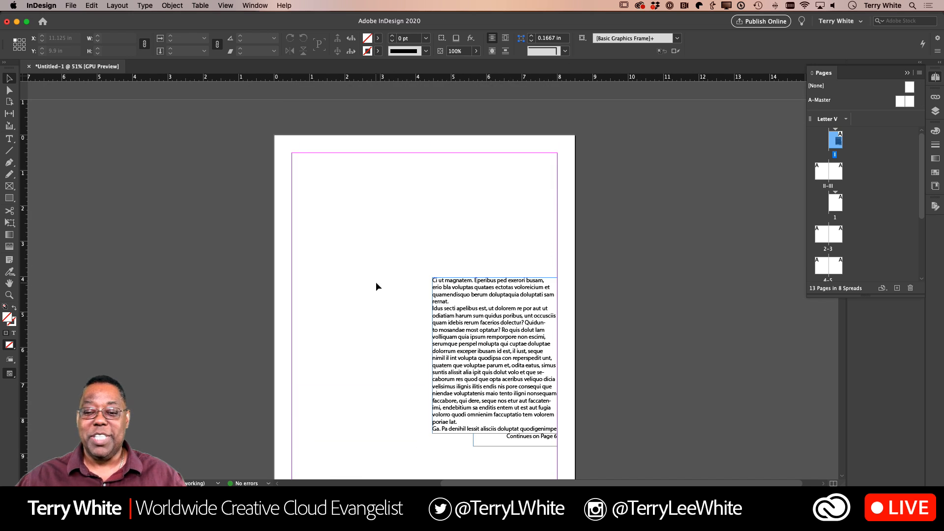
scroll(376, 286, "down", 5)
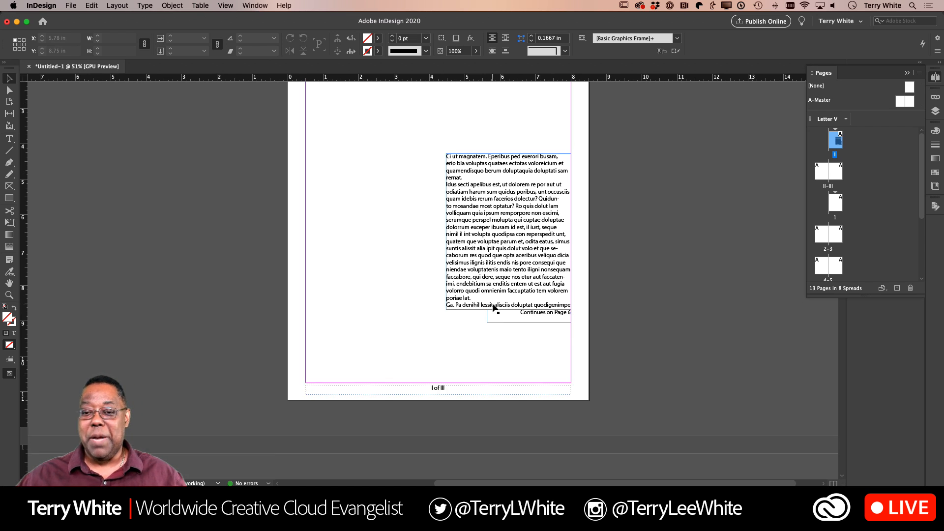
scroll(485, 308, "up", 4)
scroll(482, 289, "down", 6)
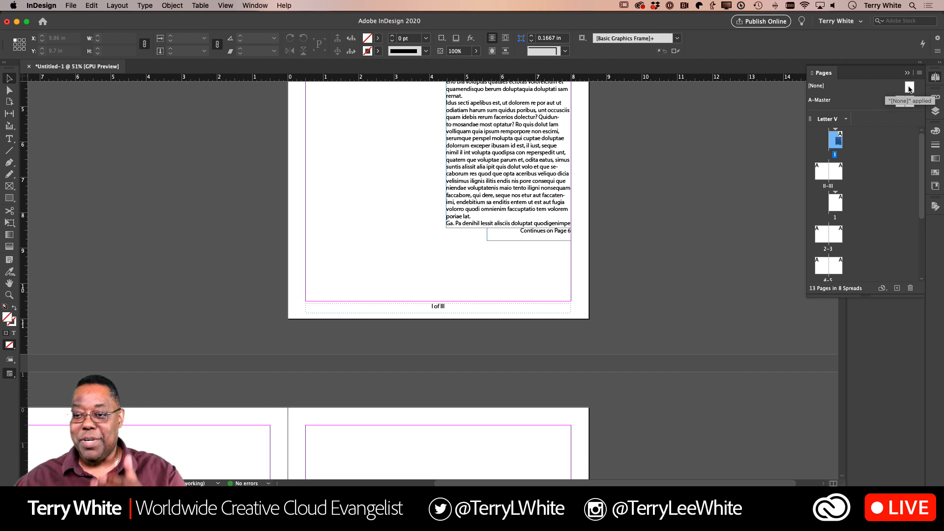
left_click_drag(910, 91, 835, 148)
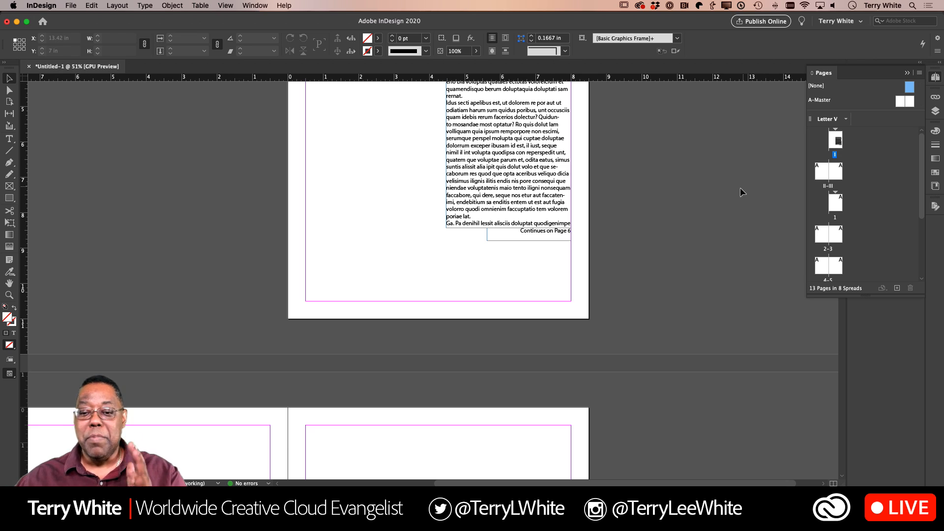
- Compare the footer area of the first page with the footers on the II-III spread
scroll(716, 199, "down", 2)
scroll(714, 197, "down", 10)
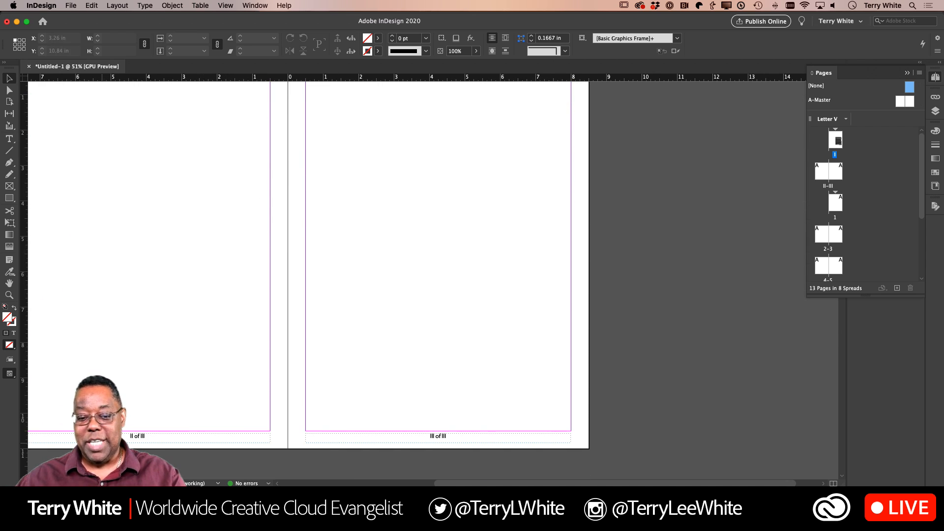
scroll(379, 356, "up", 15)
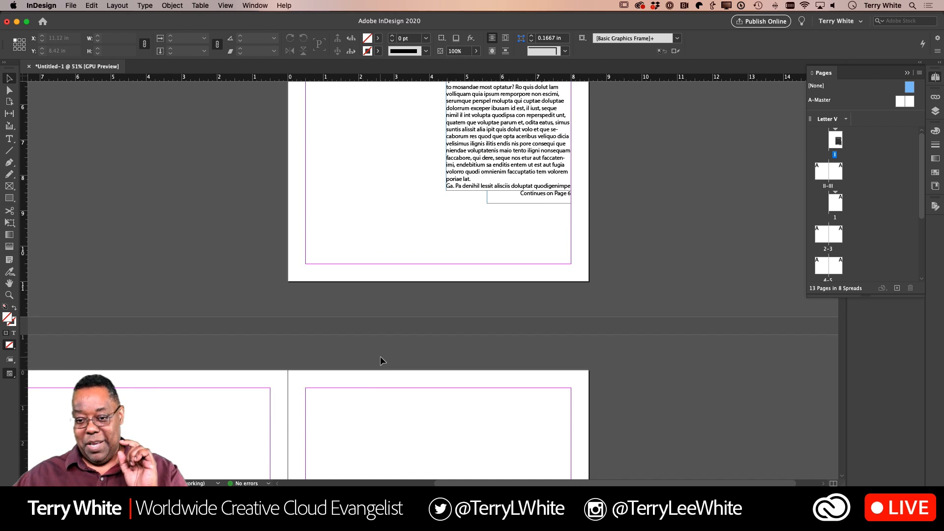
scroll(381, 358, "up", 1)
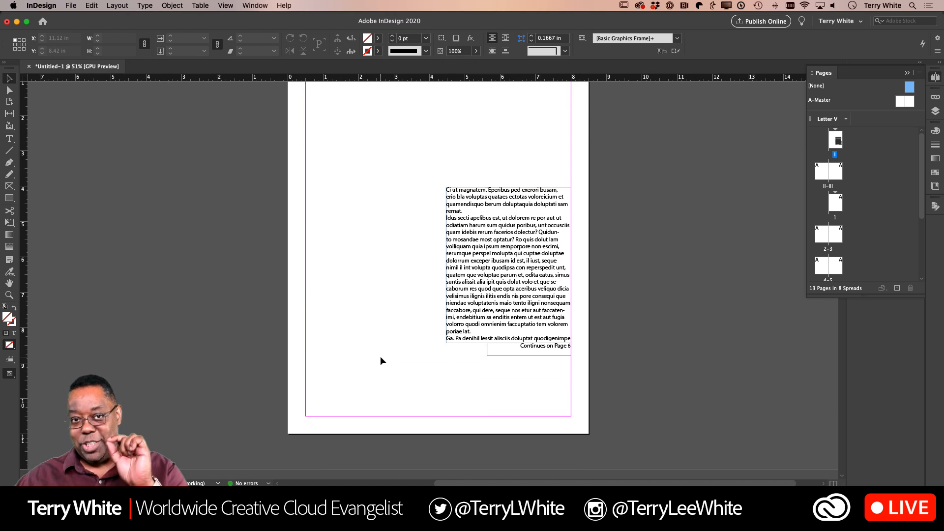
scroll(380, 356, "down", 15)
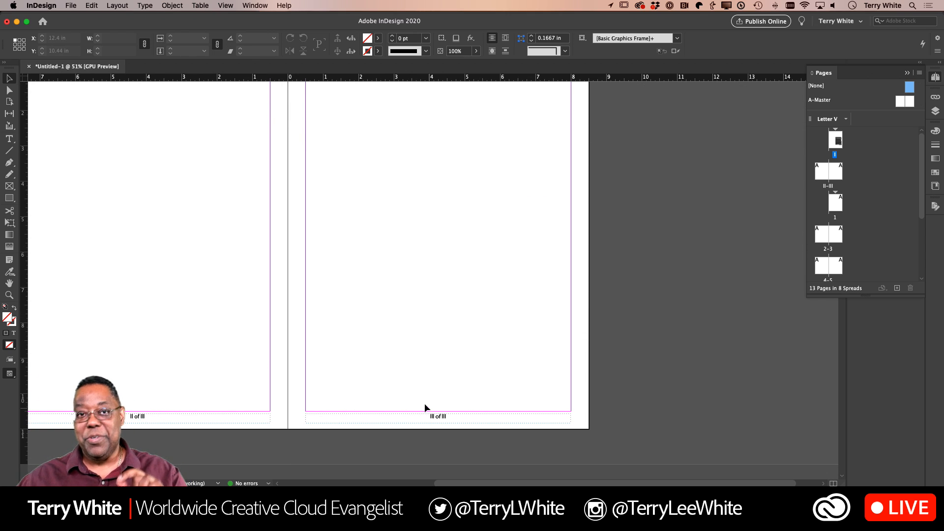
scroll(423, 401, "down", 20)
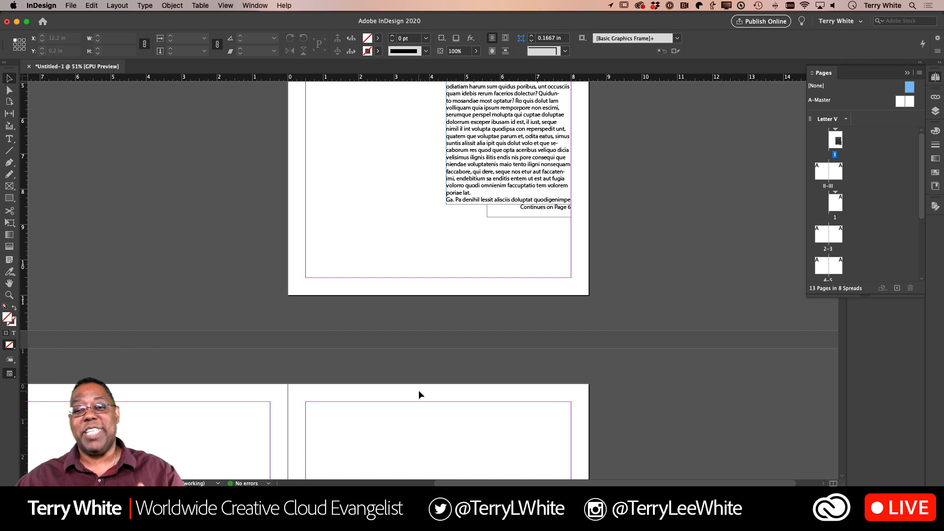
scroll(261, 405, "down", 2)
scroll(259, 403, "down", 8)
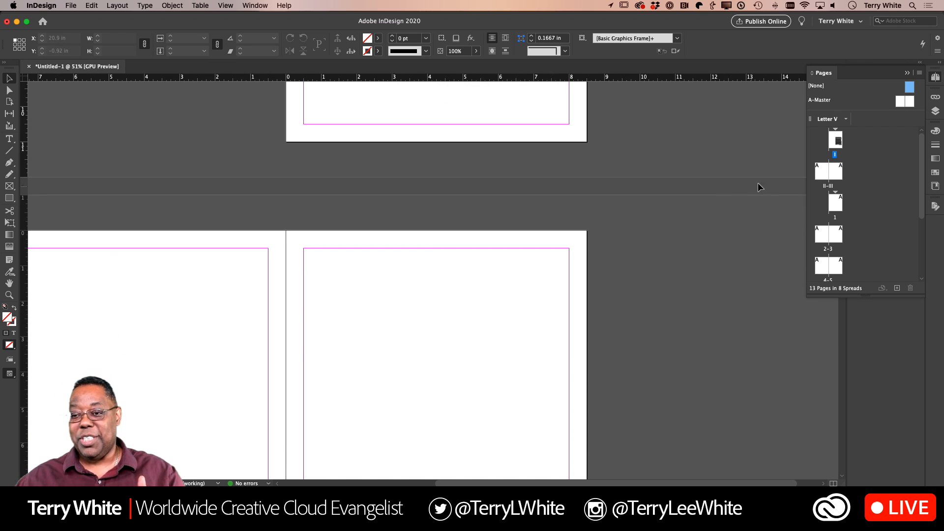
- Try applying the [None] master to the whole II-III spread, and undo it
double_click(817, 169)
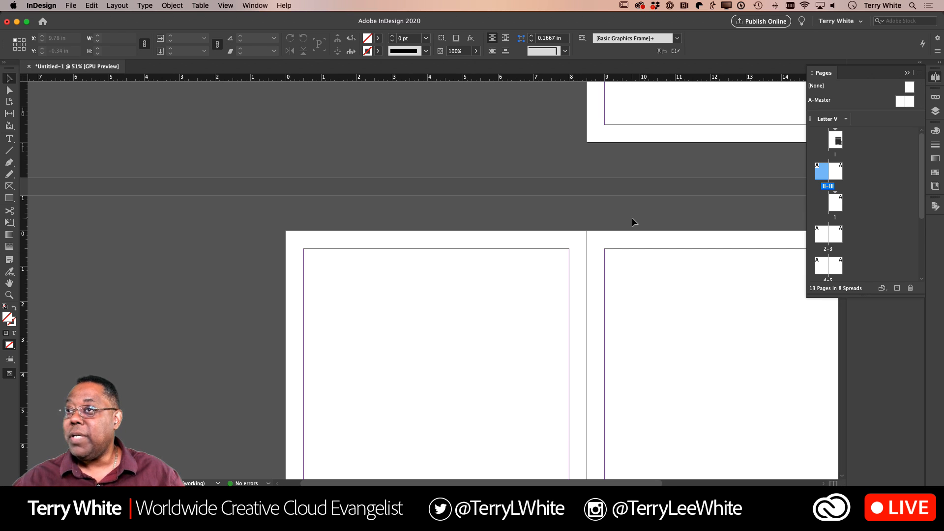
scroll(723, 233, "down", 2)
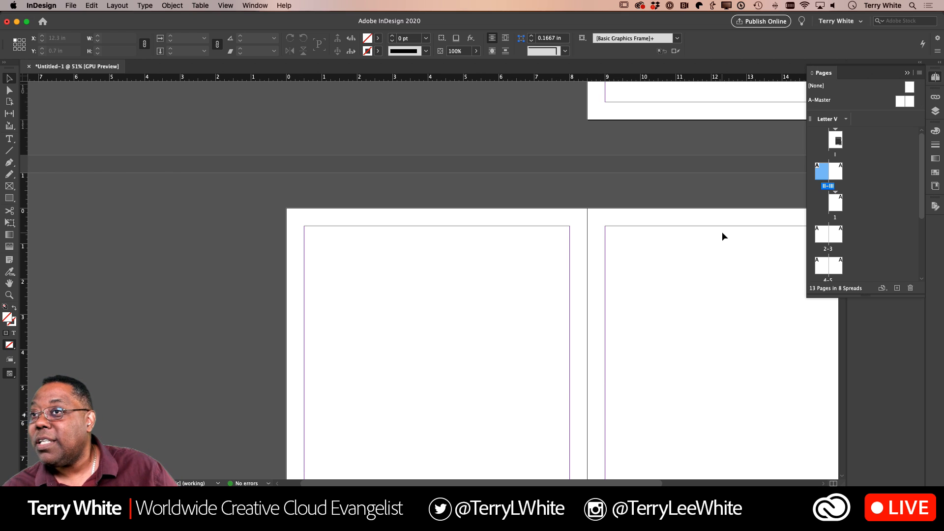
scroll(722, 233, "down", 3)
scroll(722, 236, "down", 15)
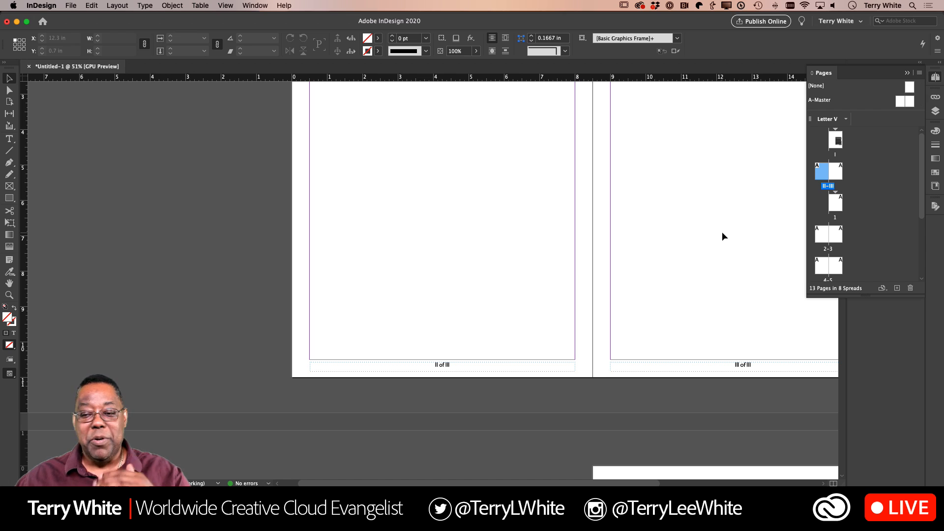
left_click_drag(910, 92, 828, 180)
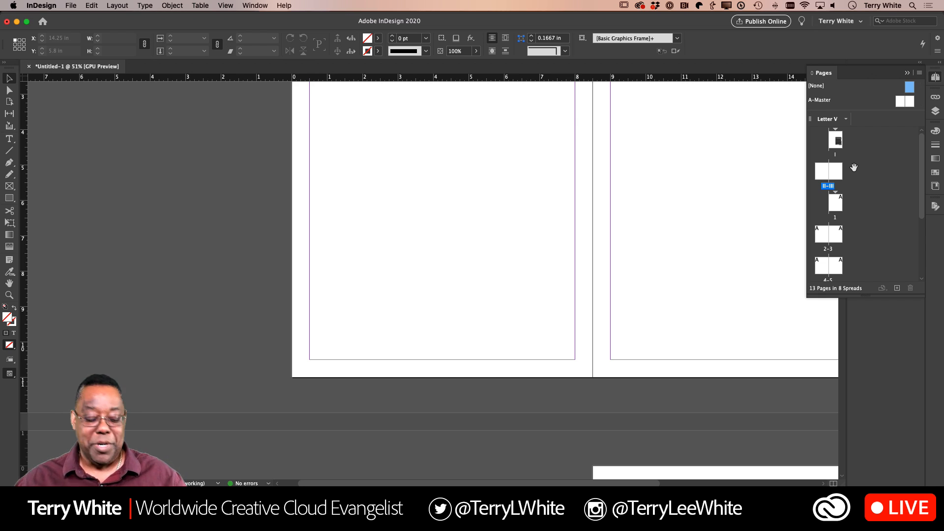
key("super+z")
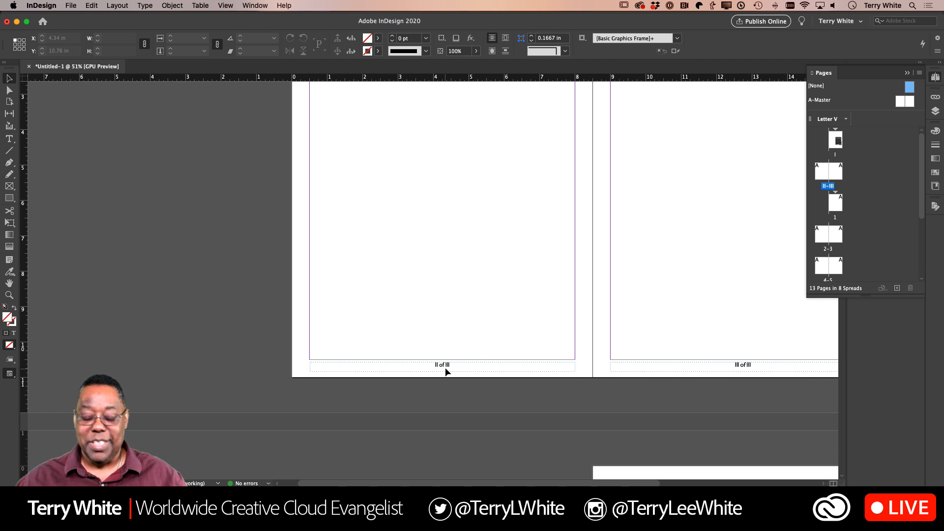
- Override the master footer frame on page II and delete it from that page only
key("super+1")
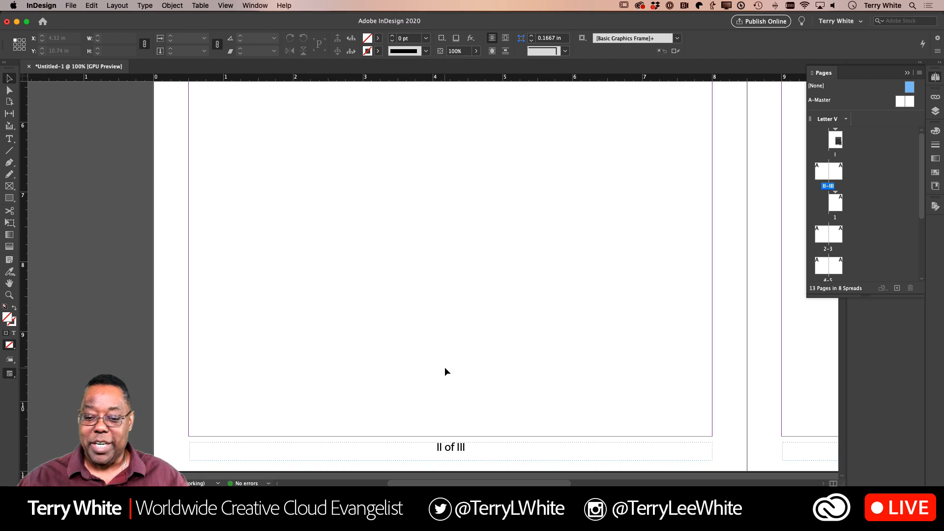
scroll(510, 338, "down", 5)
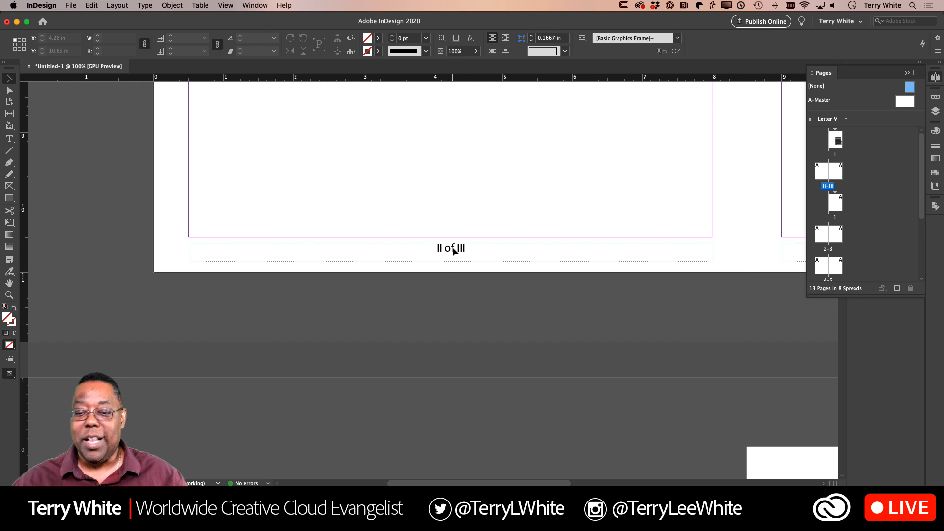
left_click(454, 250)
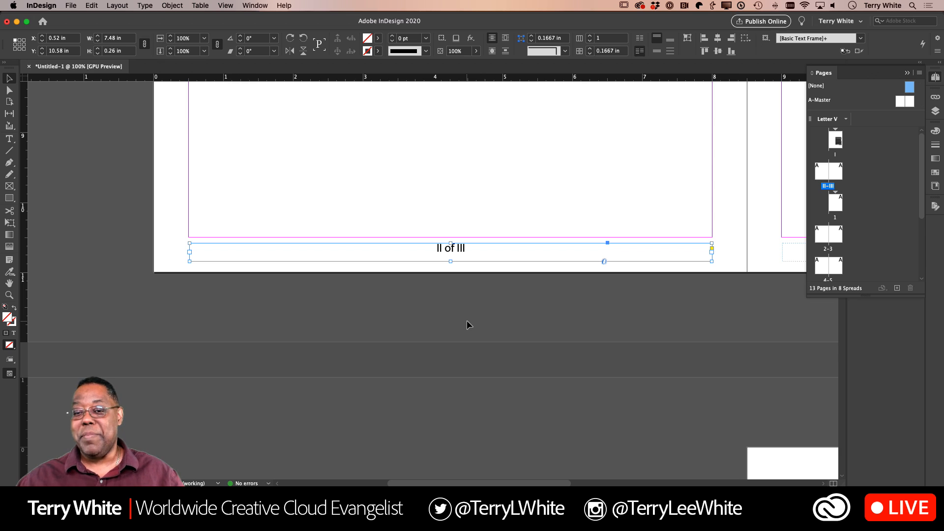
key("Delete")
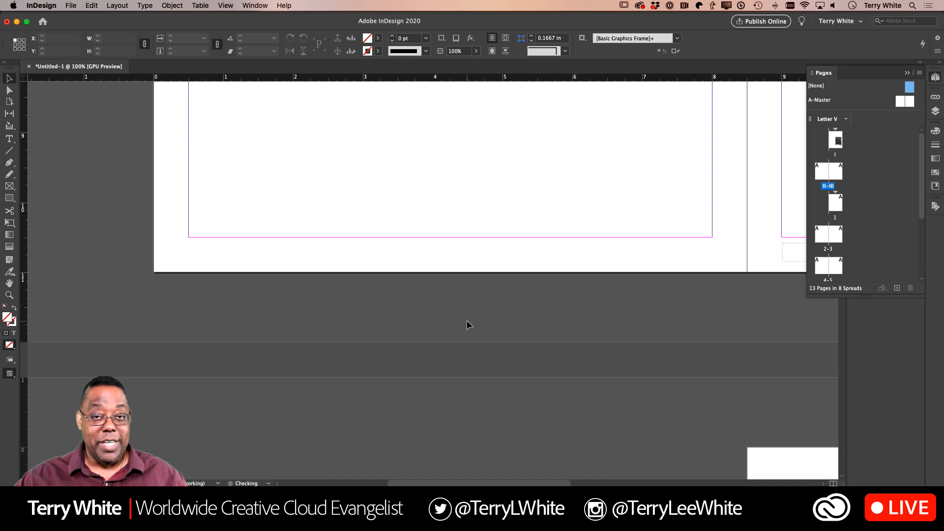